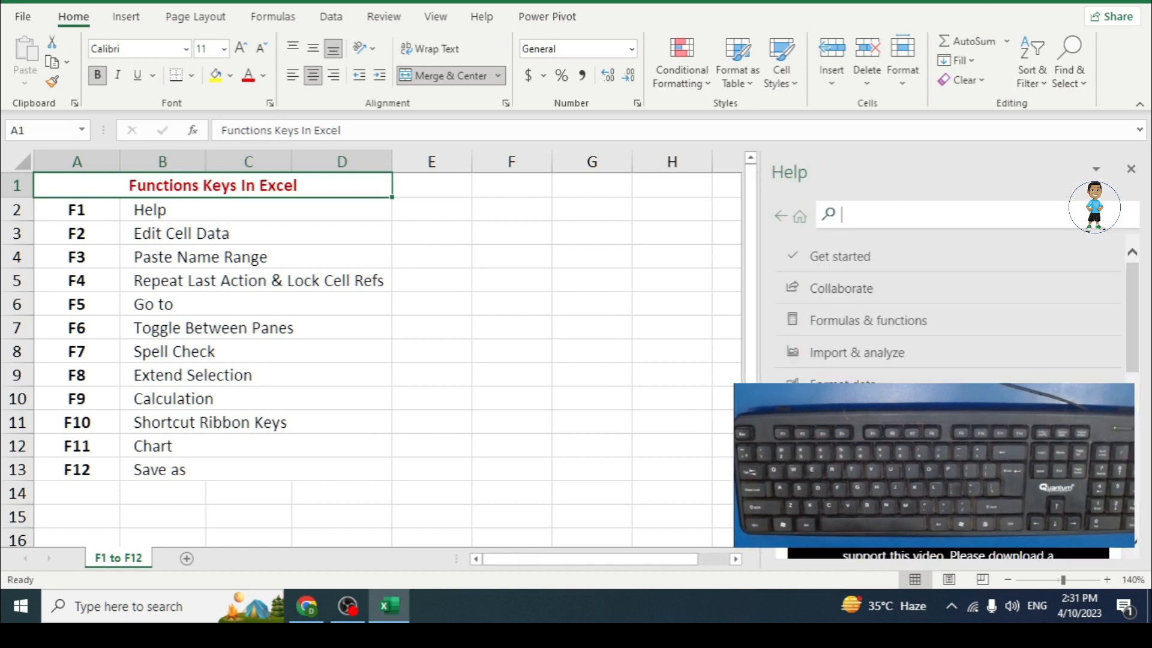
Browse the Help topics down to the featured help links and back, and close the Help pane
{"action": "scroll", "coordinate": [1018, 342], "scroll_direction": "down", "scroll_amount": 10}
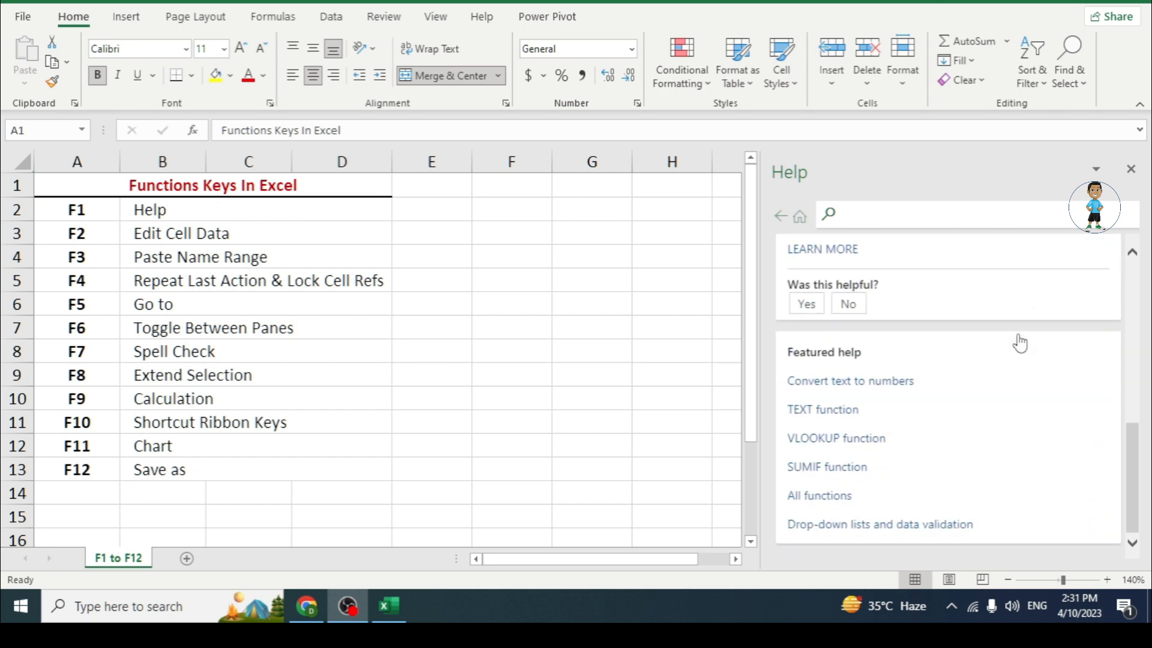
{"action": "scroll", "coordinate": [1019, 343], "scroll_direction": "up", "scroll_amount": 10}
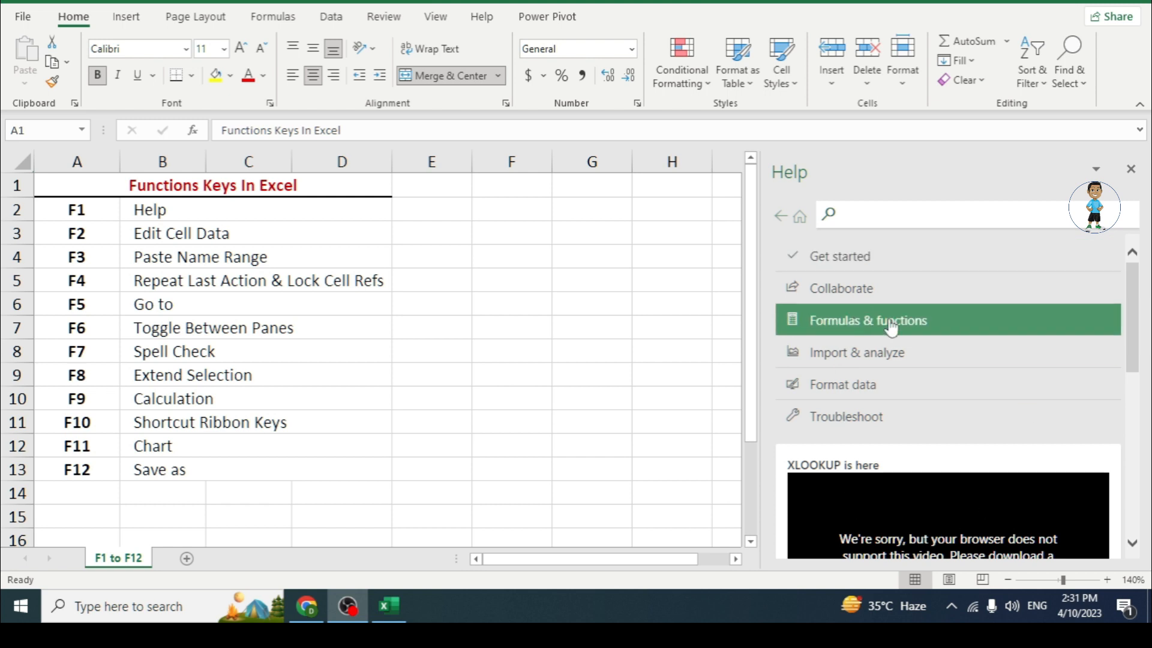
{"action": "left_click", "coordinate": [1132, 171]}
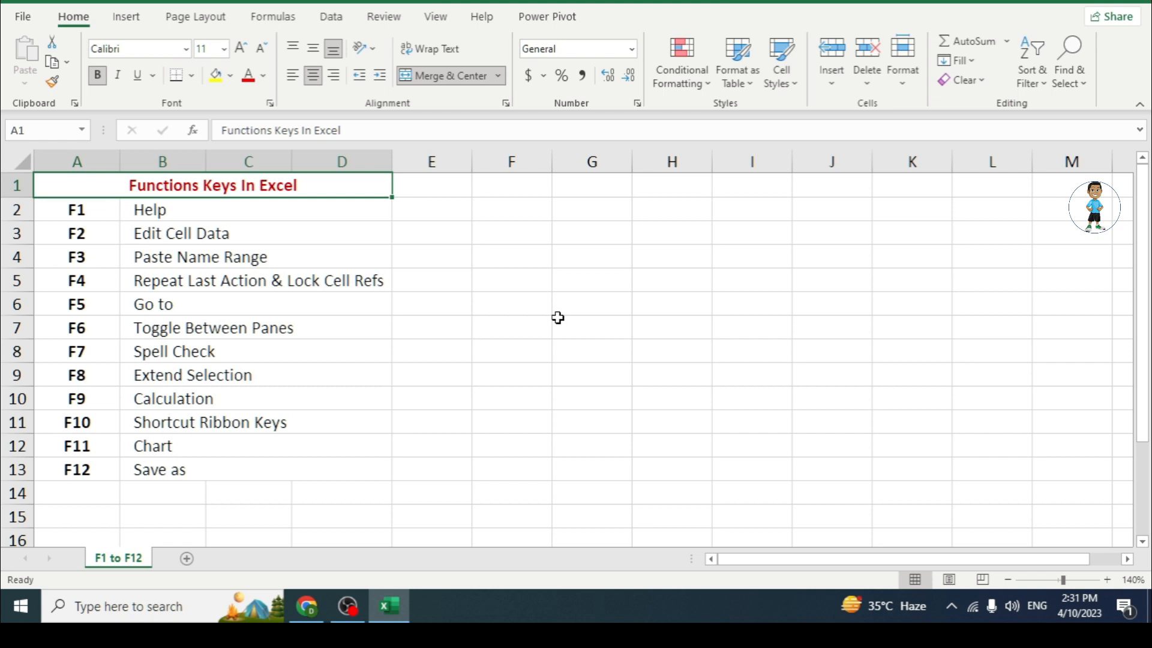
Add "f1 to f12" in front of the existing title text in merged cell A1
{"action": "left_click", "coordinate": [82, 231]}
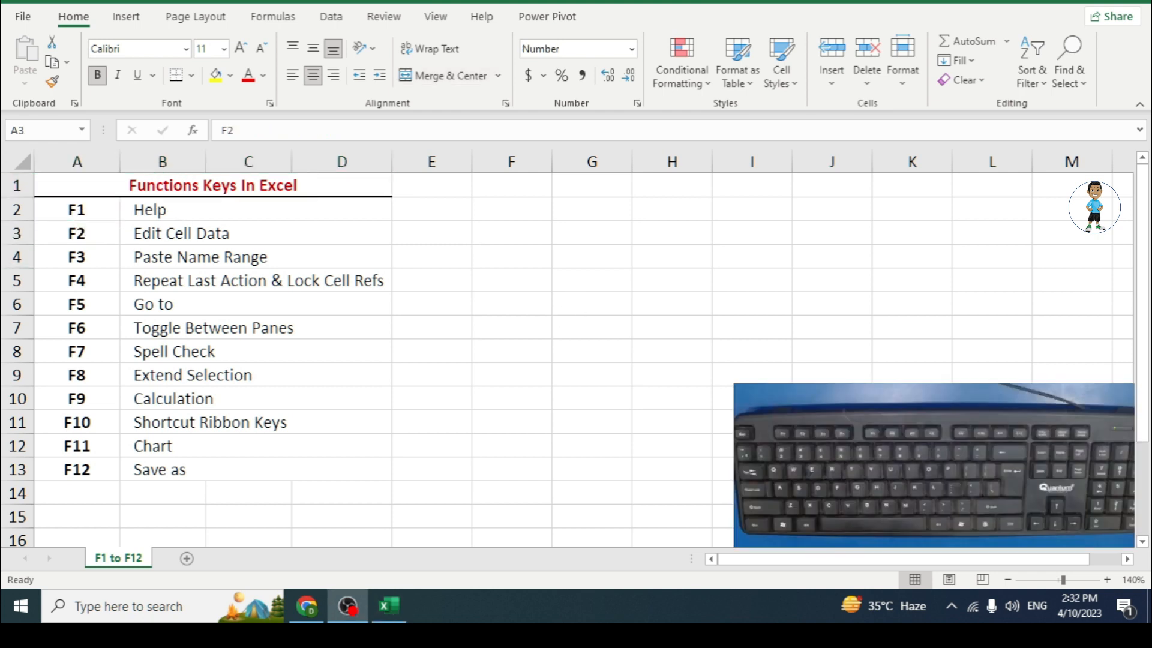
{"action": "left_click", "coordinate": [521, 236]}
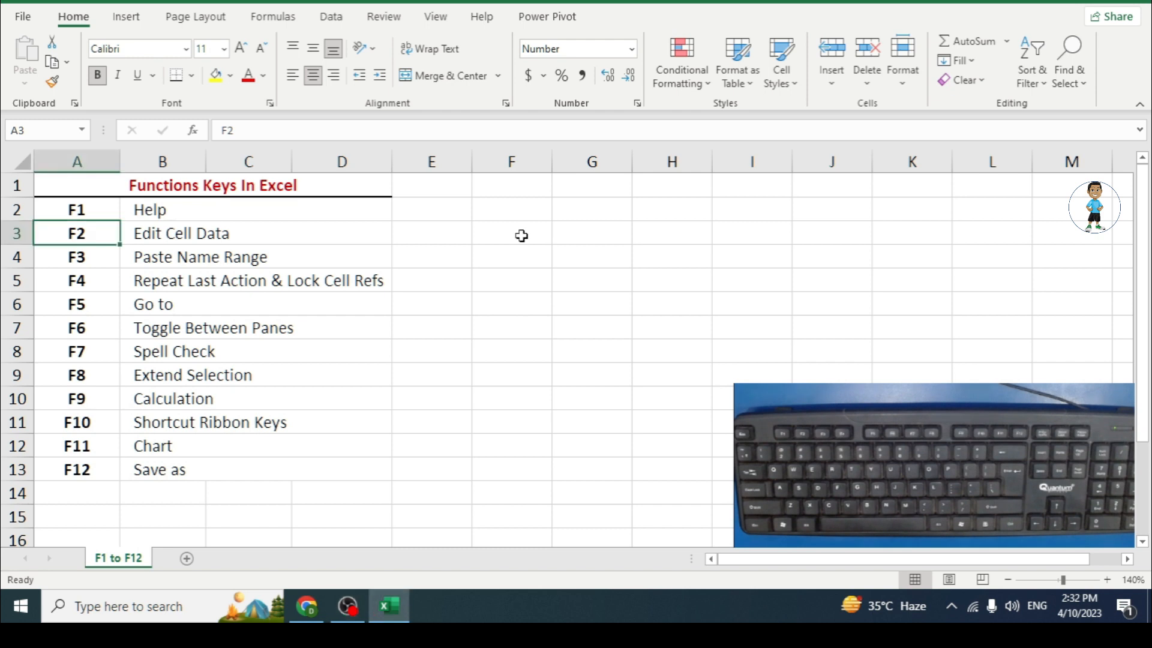
{"action": "left_click", "coordinate": [247, 189]}
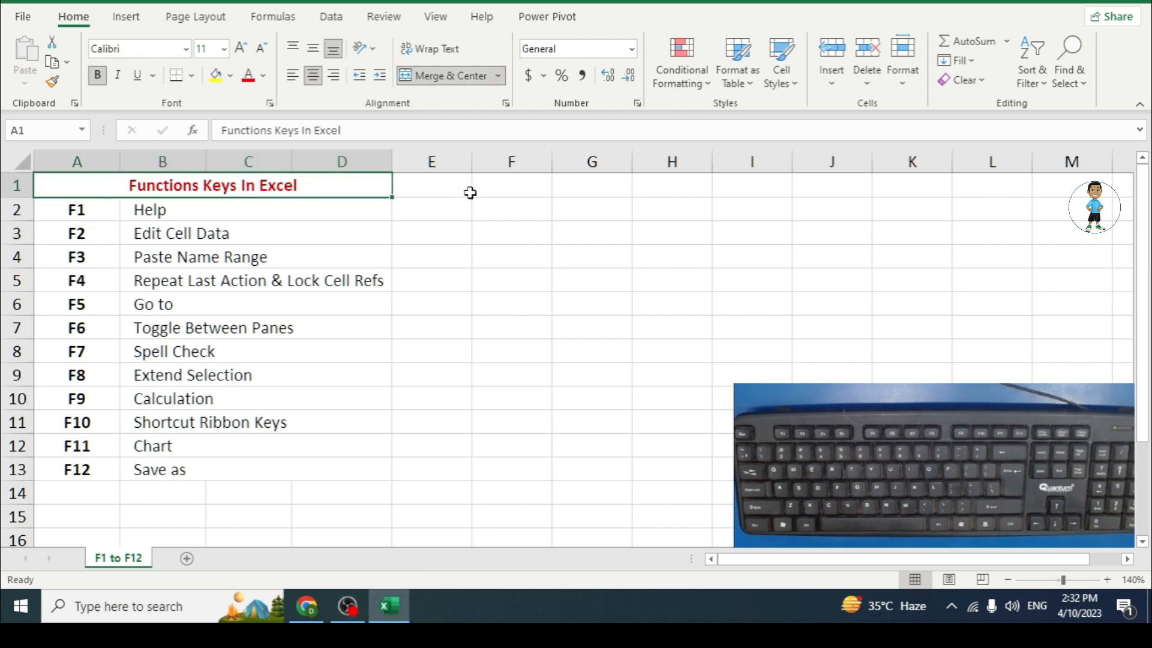
{"action": "key", "text": "F2"}
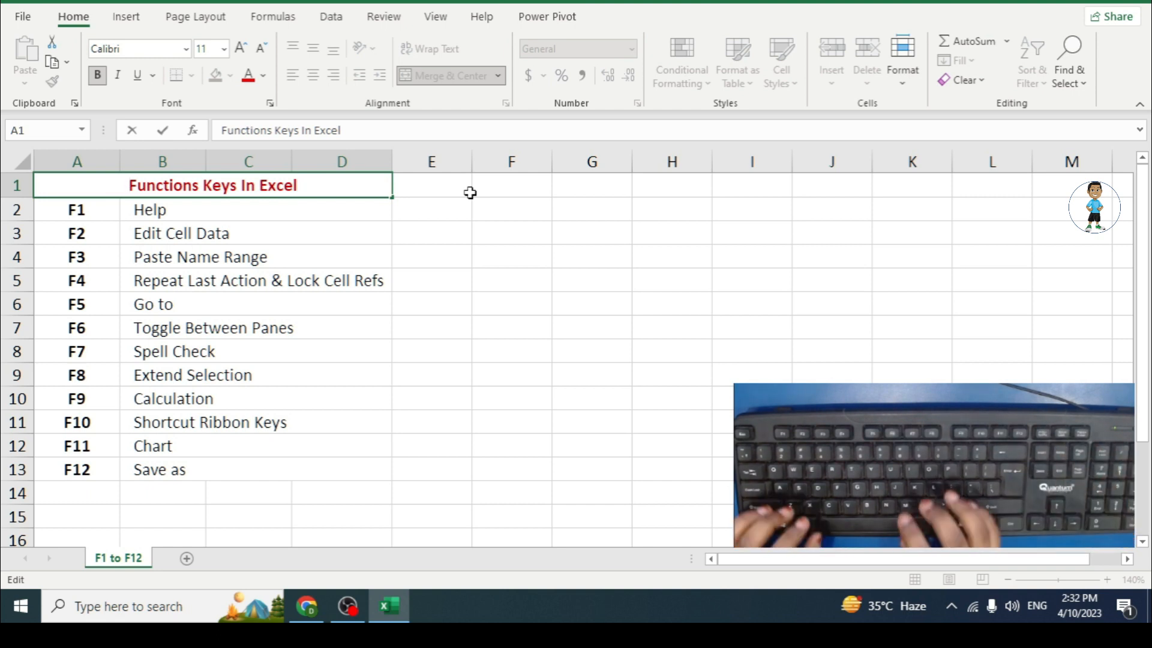
{"action": "type", "text": "f1 to f12"}
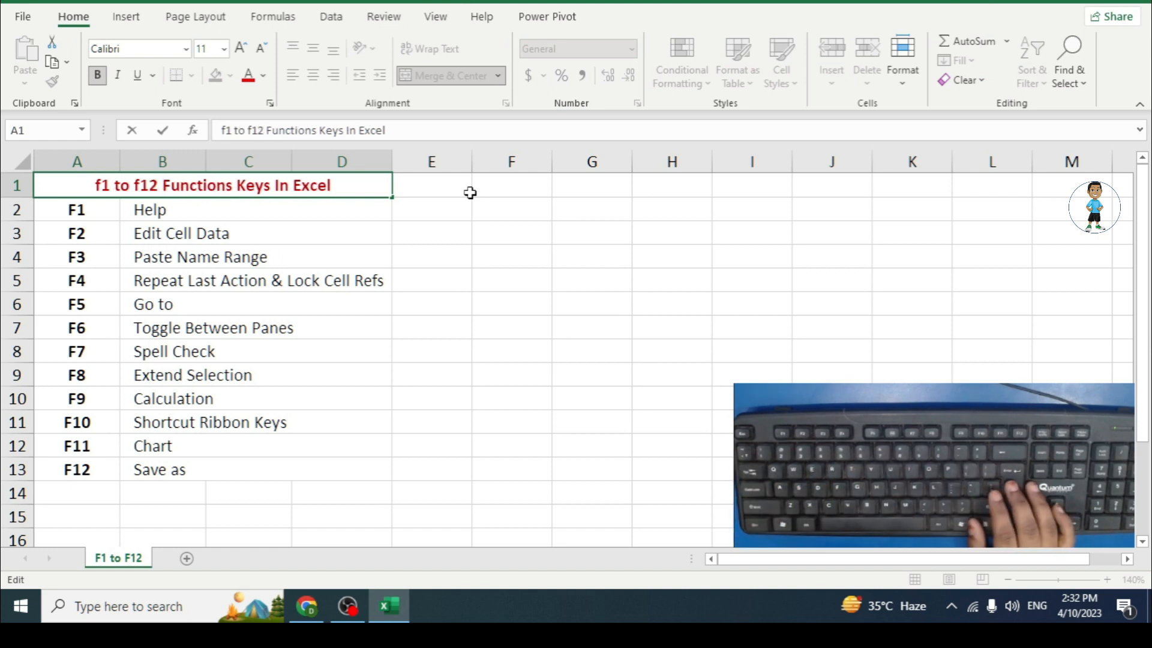
{"action": "key", "text": "Return"}
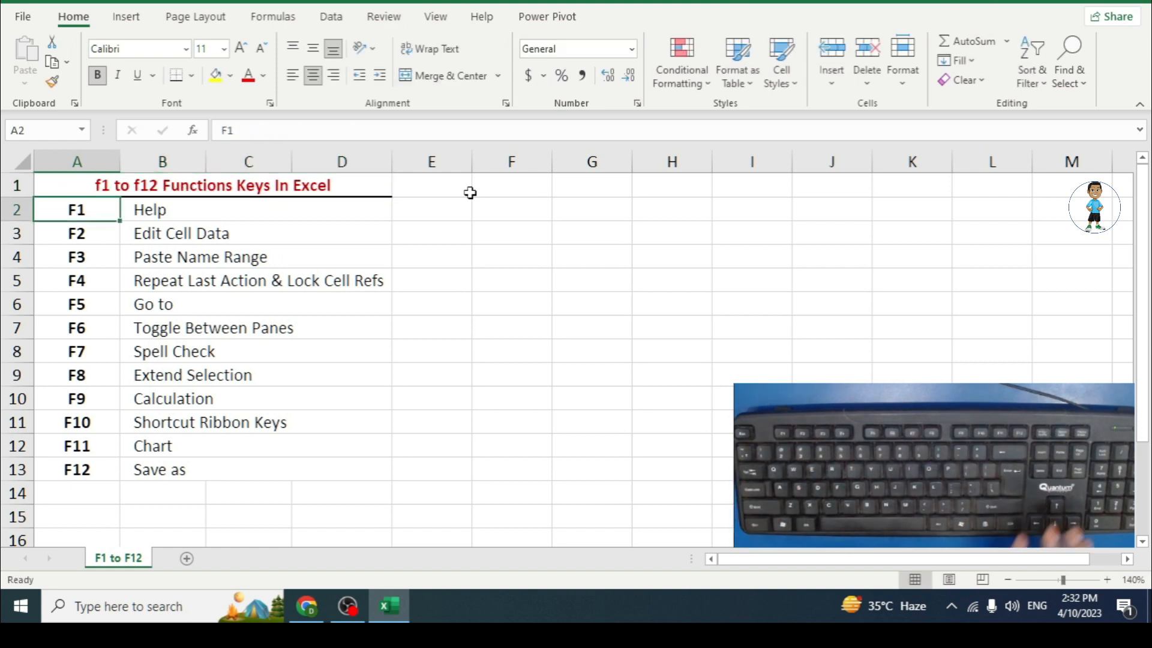
Remove the "f1 to f12" prefix from the title in cell A1
{"action": "key", "text": "Up"}
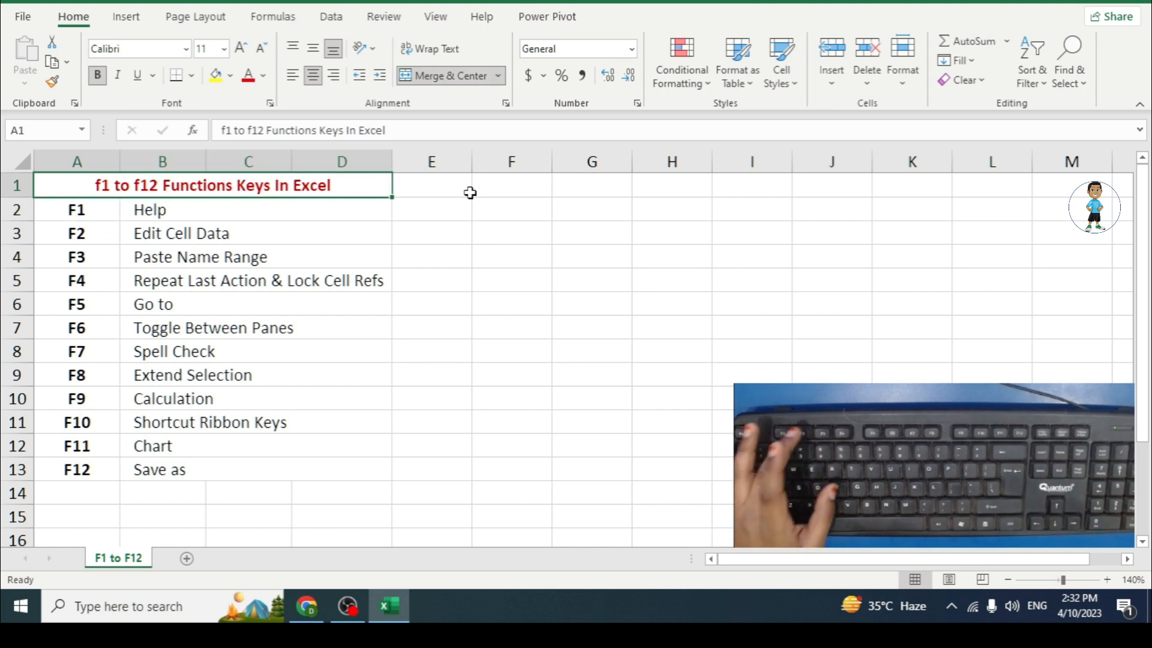
{"action": "key", "text": "F2"}
{"action": "key", "text": "Home"}
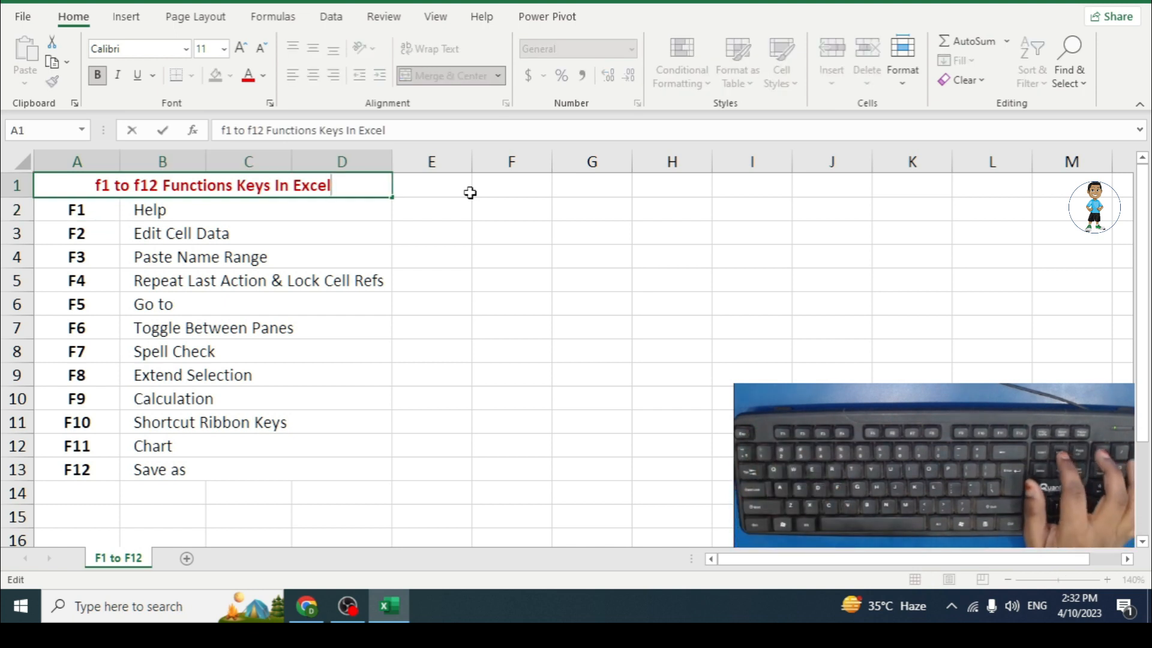
{"action": "key", "text": "Delete"}
{"action": "key", "text": "Delete"}
{"action": "key", "text": "Delete"}
{"action": "key", "text": "Delete"}
{"action": "key", "text": "Delete"}
{"action": "key", "text": "Delete"}
{"action": "key", "text": "Delete"}
{"action": "key", "text": "Delete"}
{"action": "key", "text": "Delete"}
{"action": "key", "text": "Delete"}
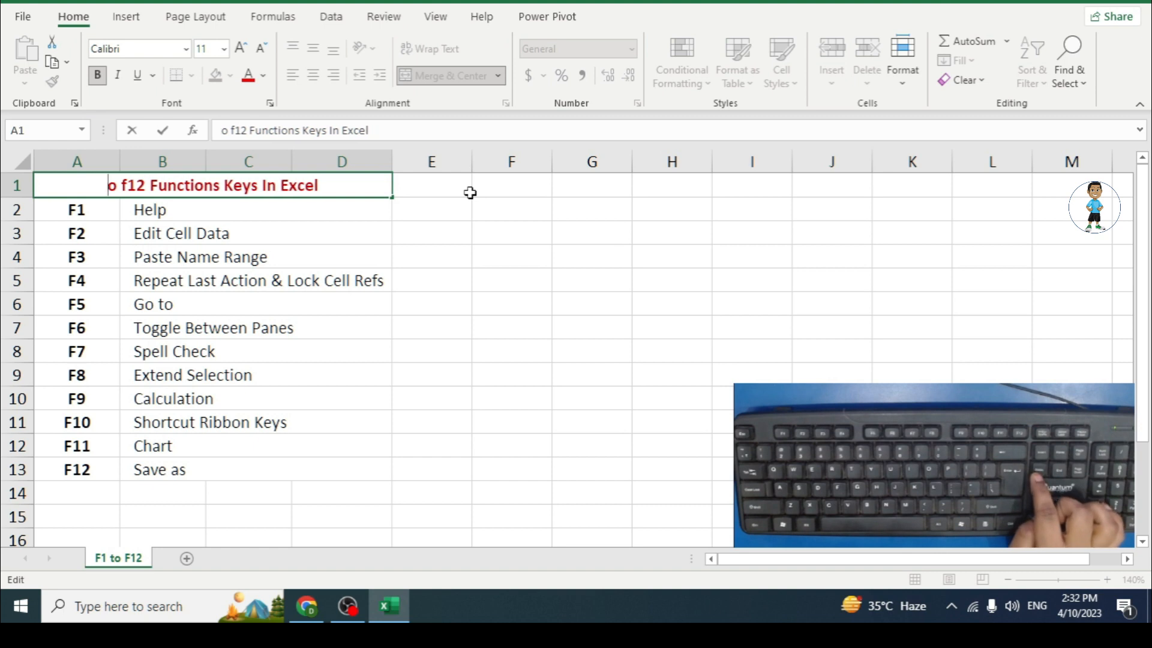
{"action": "key", "text": "Return"}
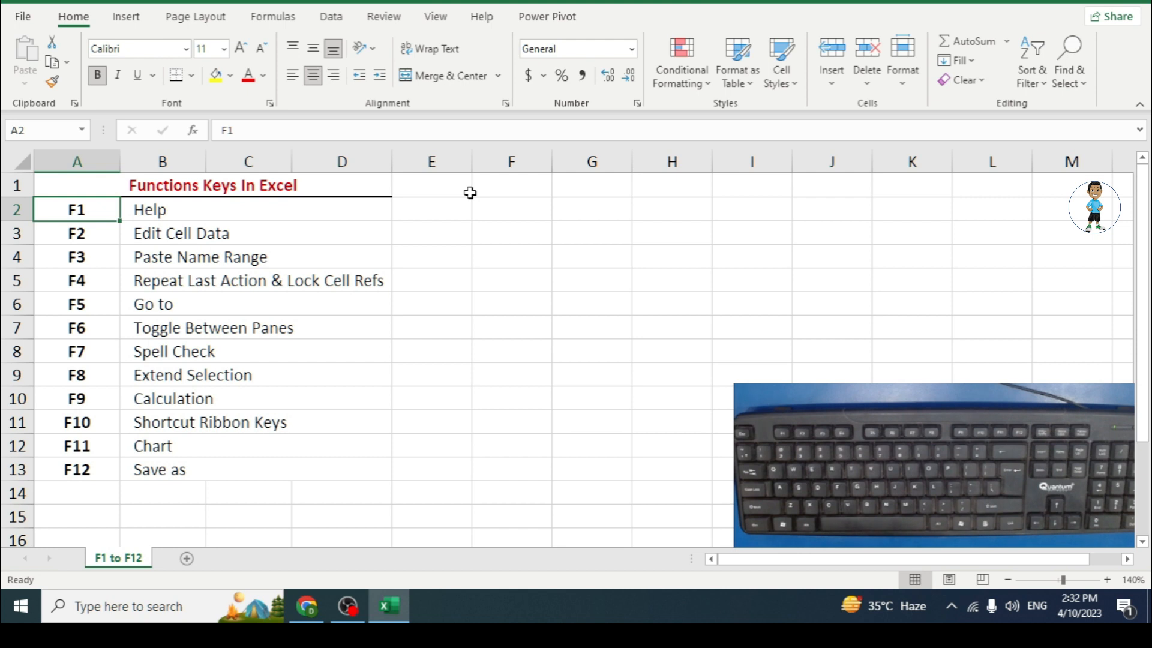
Inspect the workbook's defined names in the Paste Name dialog from cell E4, and close it without pasting
{"action": "left_click", "coordinate": [94, 260]}
{"action": "left_click", "coordinate": [231, 256]}
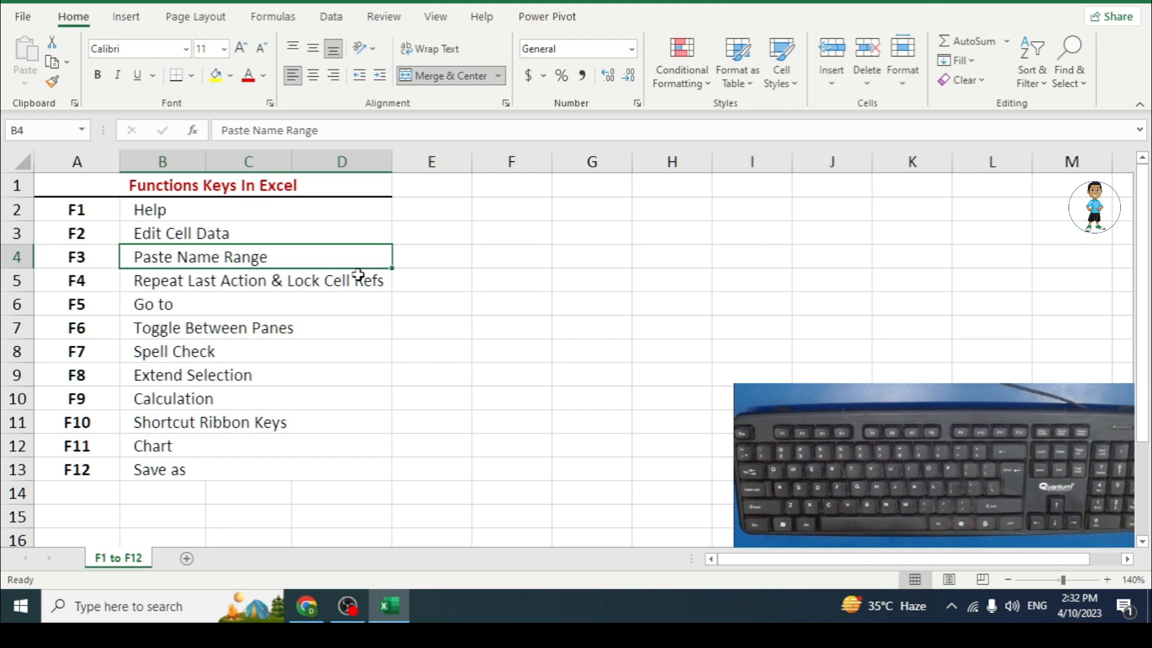
{"action": "left_click", "coordinate": [468, 248]}
{"action": "key", "text": "F3"}
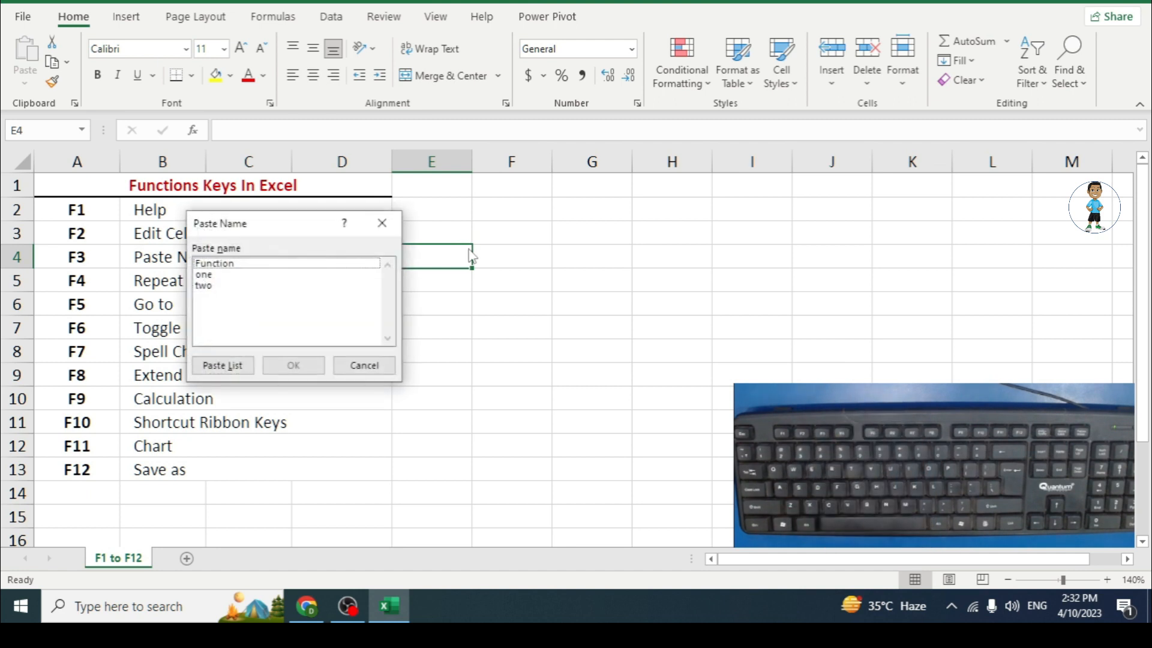
{"action": "left_click_drag", "start_coordinate": [282, 228], "coordinate": [495, 258]}
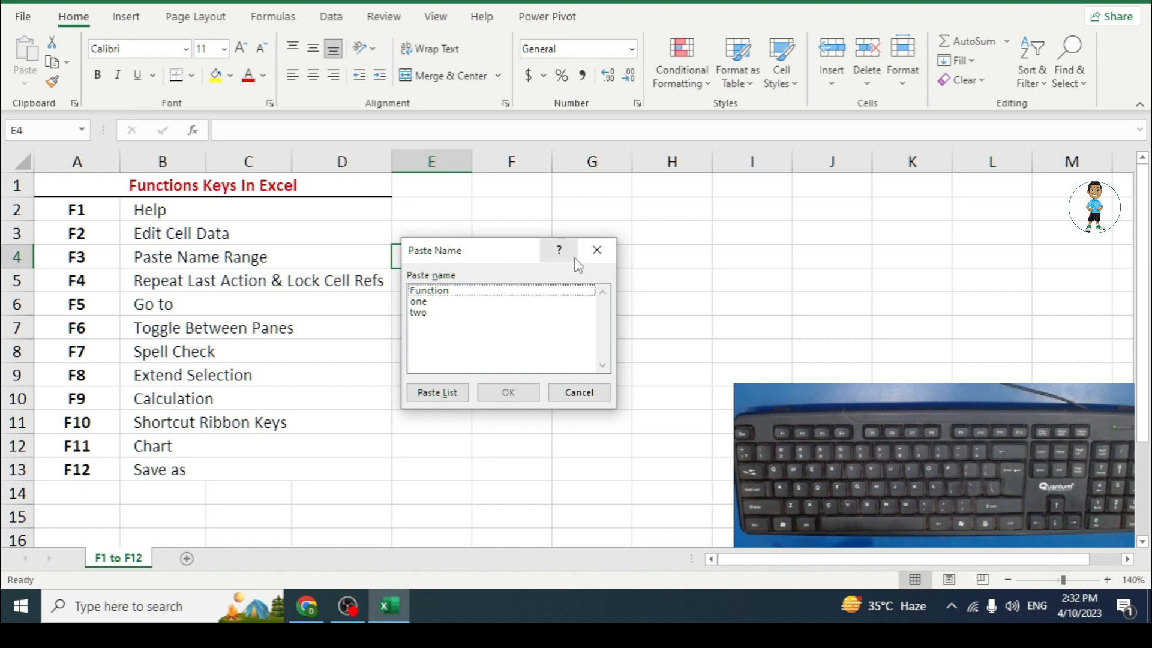
{"action": "left_click", "coordinate": [597, 249]}
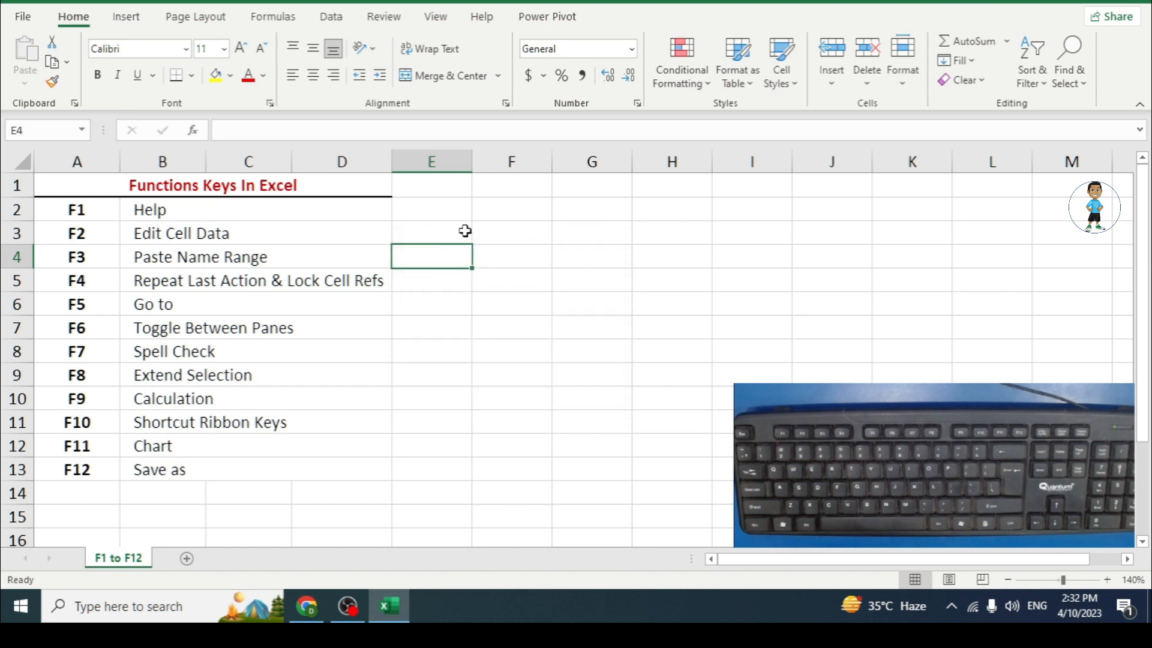
Delete the defined names Function, one and two in the Name Manager
{"action": "left_click", "coordinate": [271, 24]}
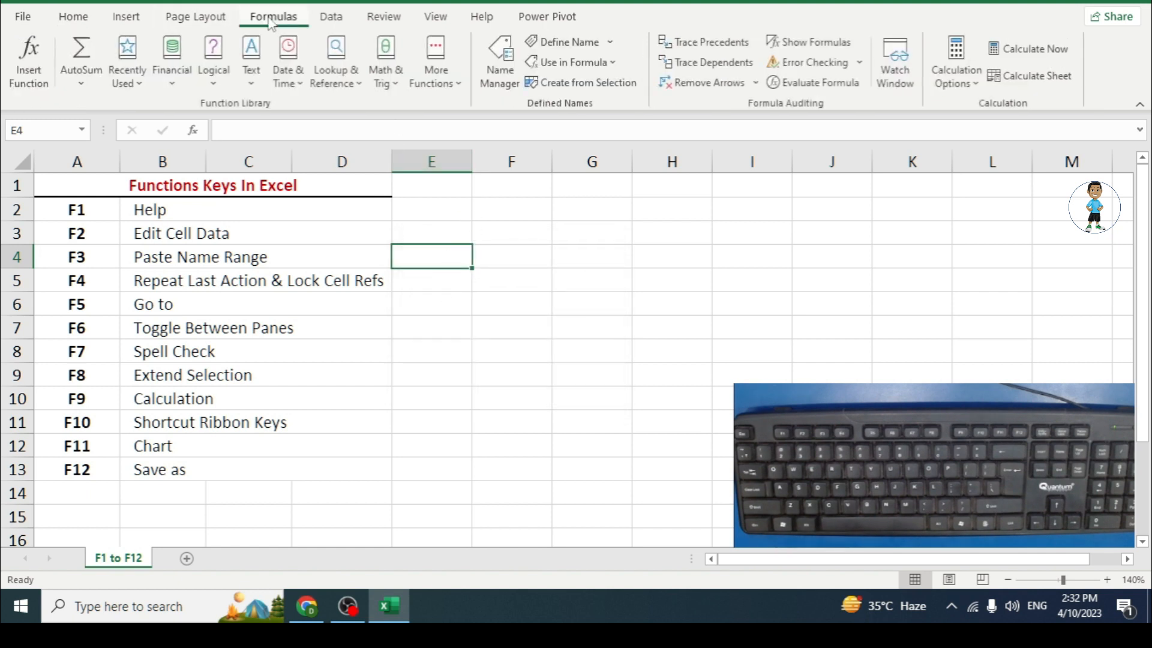
{"action": "left_click", "coordinate": [492, 70]}
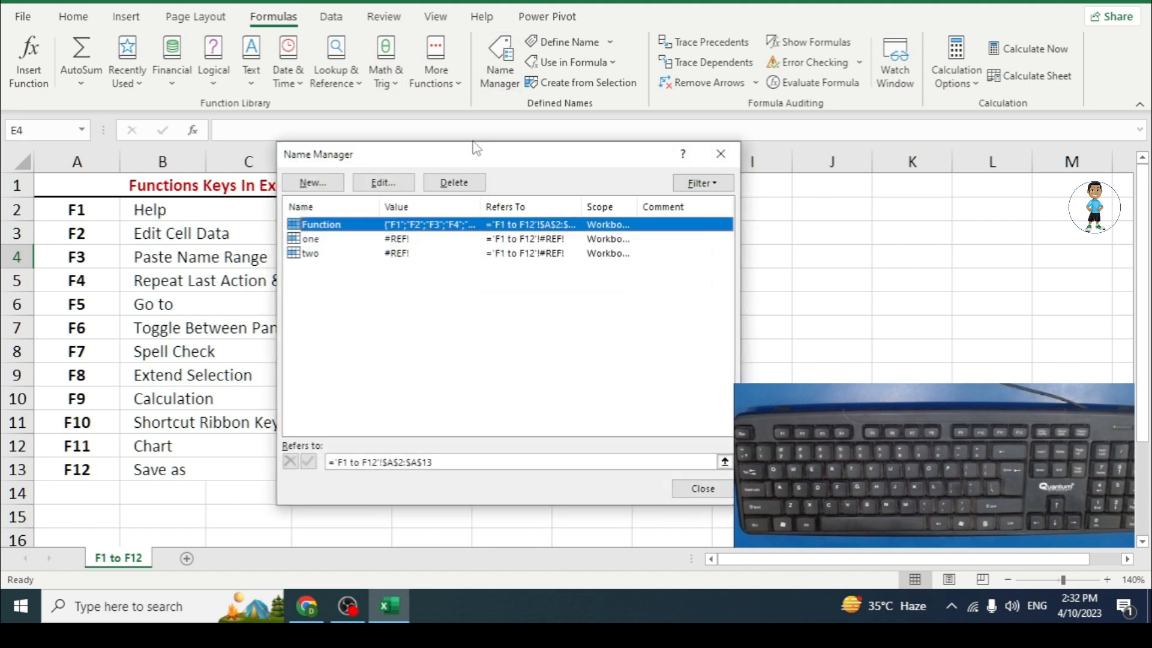
{"action": "left_click_drag", "start_coordinate": [473, 150], "coordinate": [474, 142]}
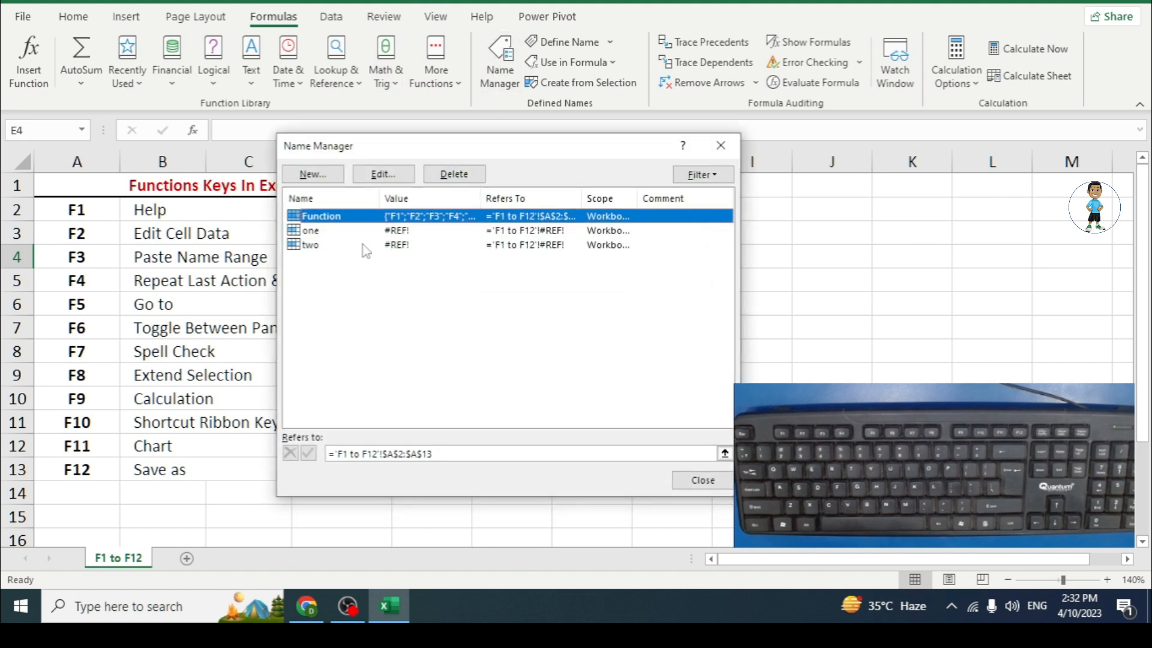
{"action": "left_click", "coordinate": [311, 244], "text": "shift"}
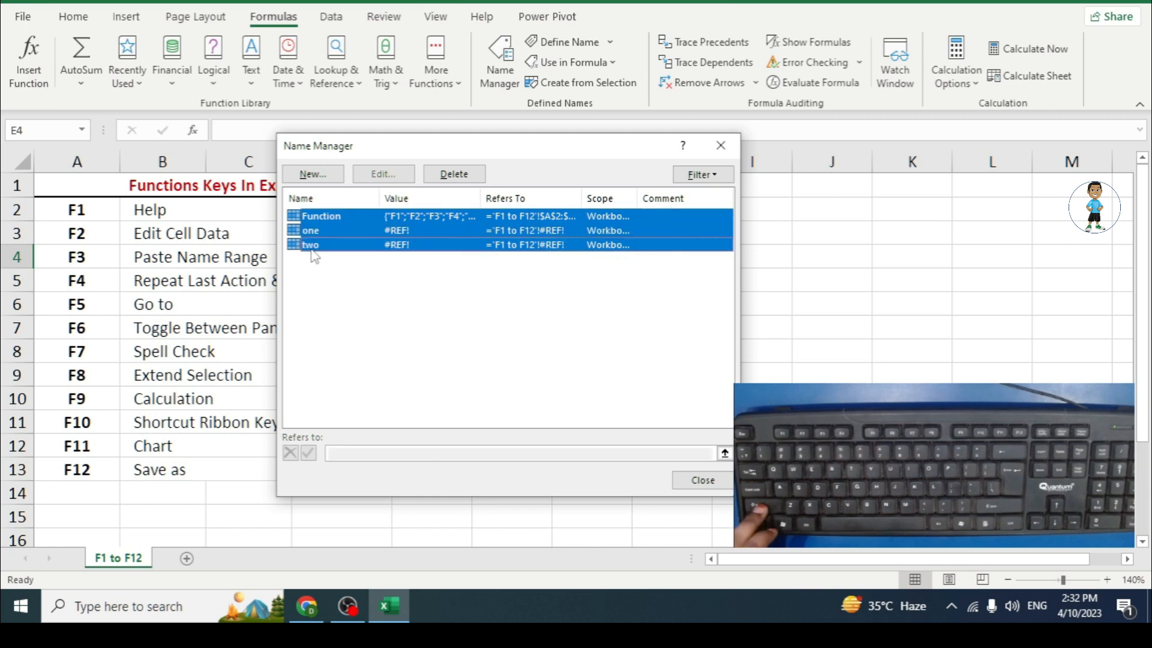
{"action": "left_click", "coordinate": [456, 177]}
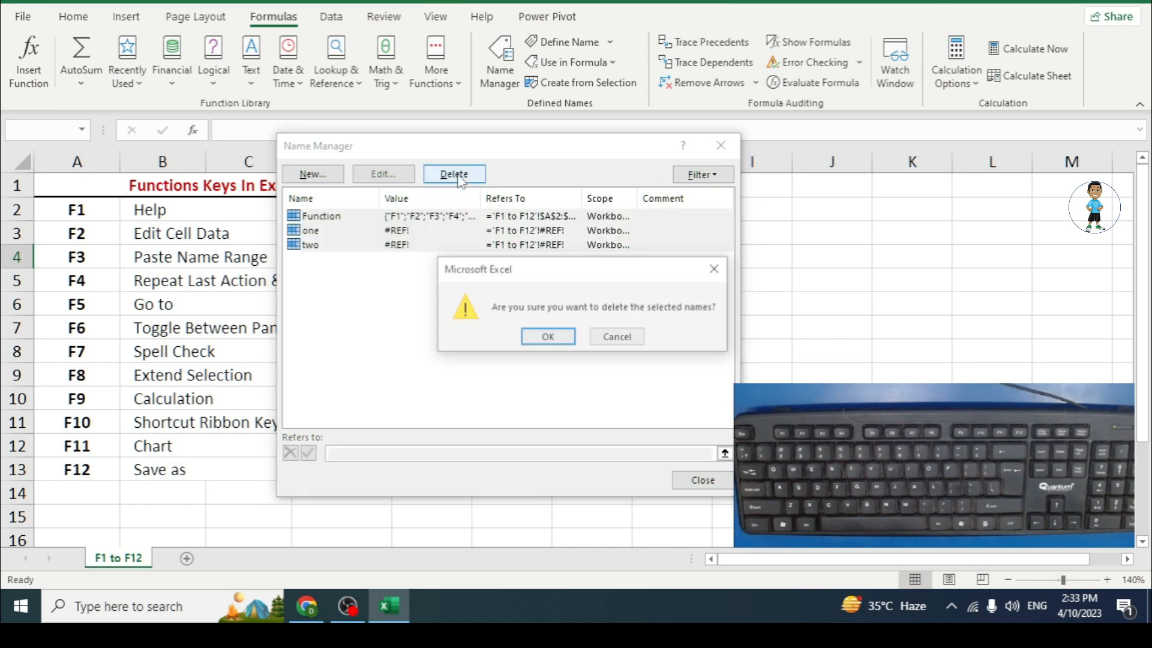
{"action": "left_click", "coordinate": [570, 343]}
{"action": "left_click", "coordinate": [721, 145]}
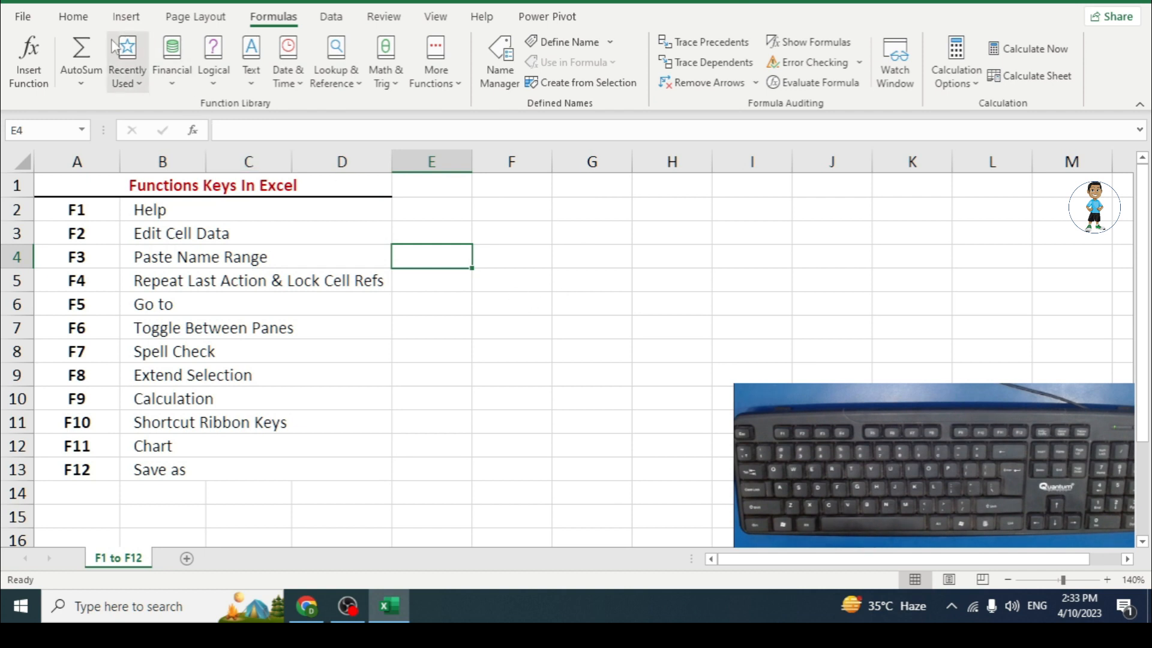
Define the name Function_keys for the range A2:A13
{"action": "left_click", "coordinate": [75, 20]}
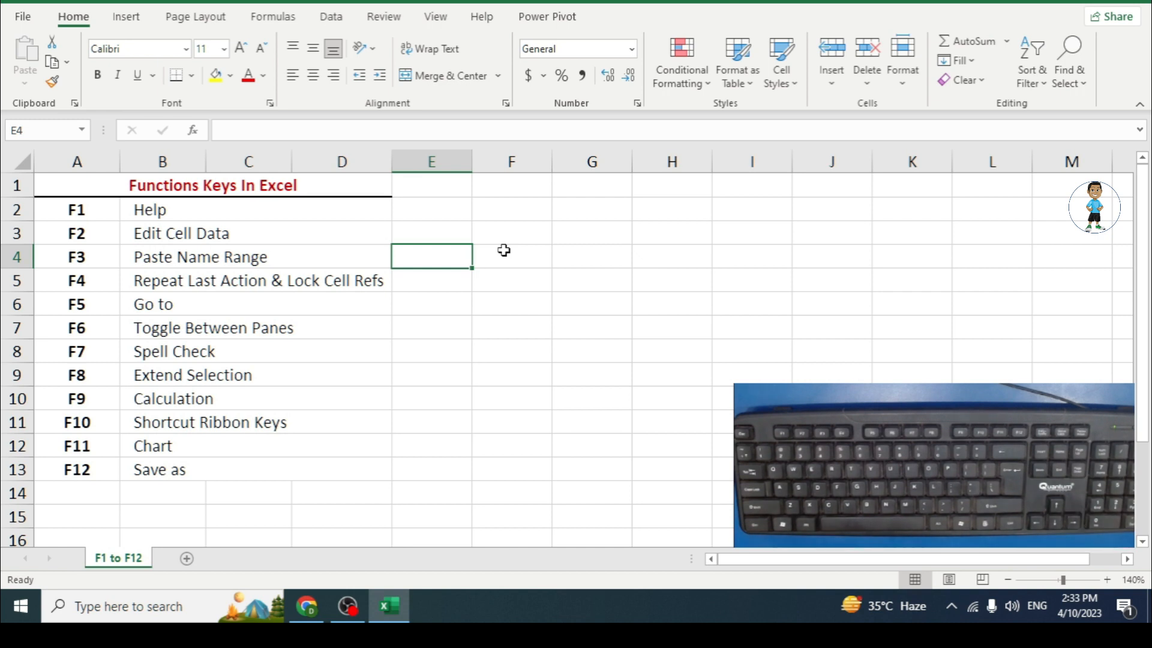
{"action": "left_click_drag", "start_coordinate": [84, 206], "coordinate": [79, 469]}
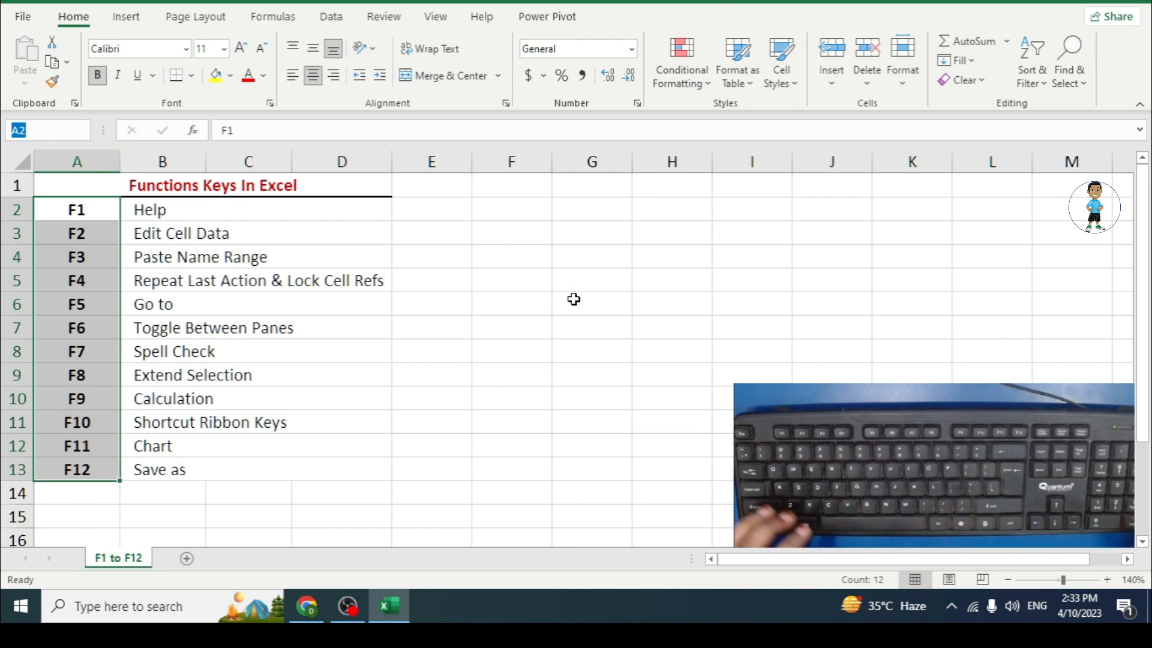
{"action": "type", "text": "Function"}
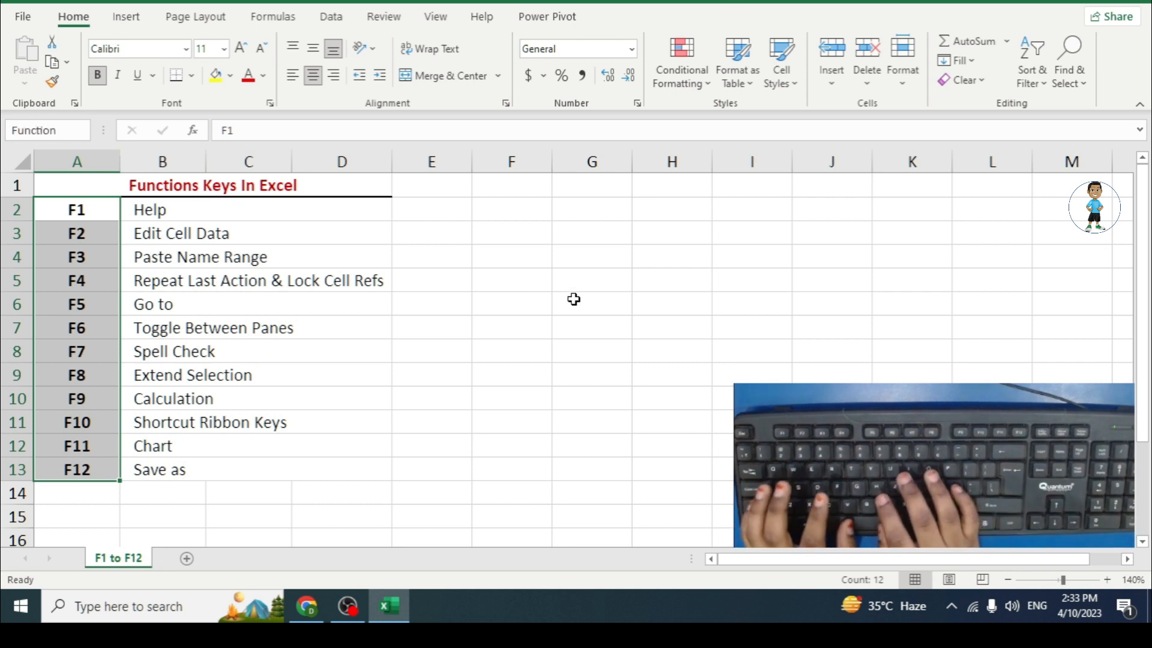
{"action": "type", "text": " KEys"}
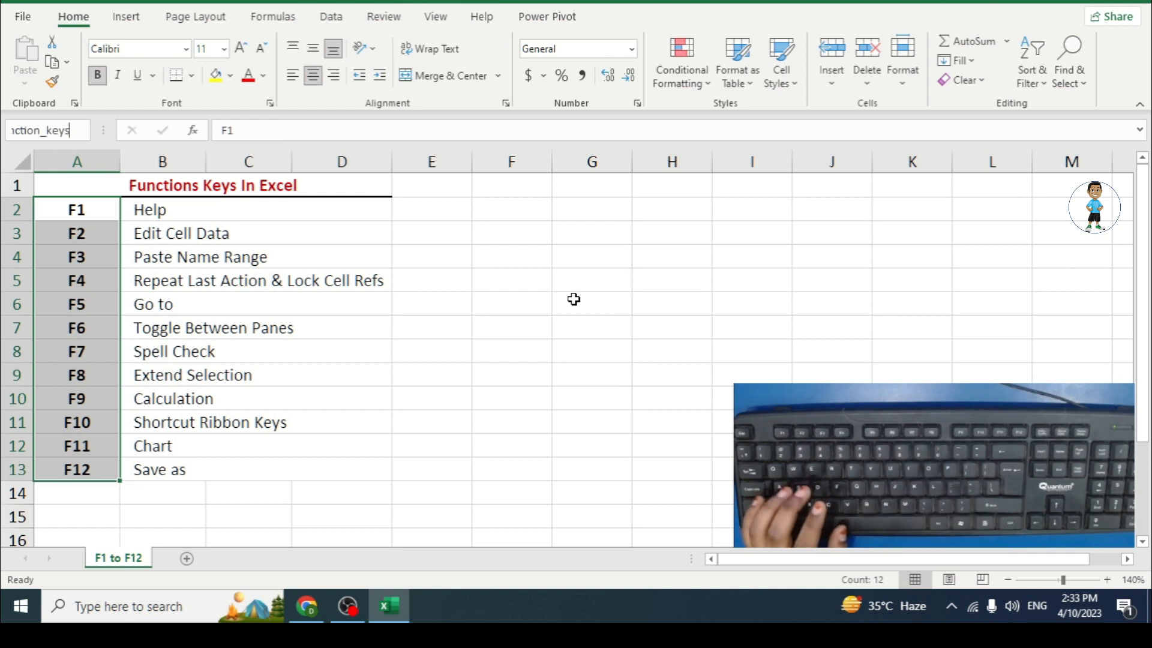
{"action": "key", "text": "Return"}
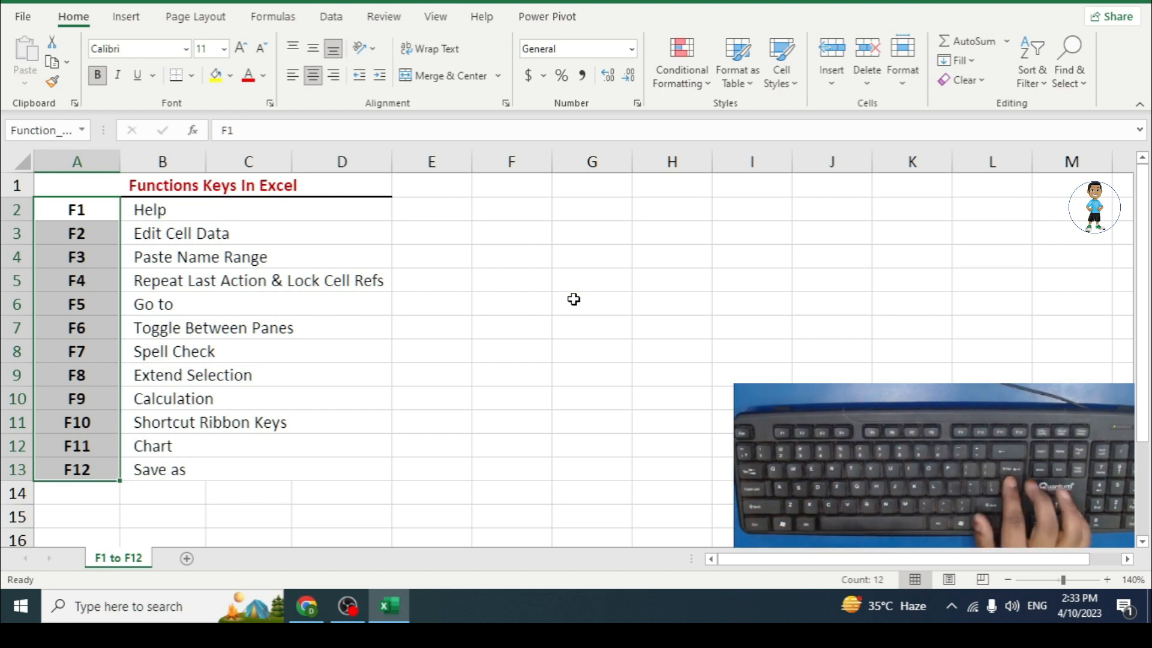
Go to the named range Function_keys to check which cells it covers, and deselect it
{"action": "left_click", "coordinate": [574, 299]}
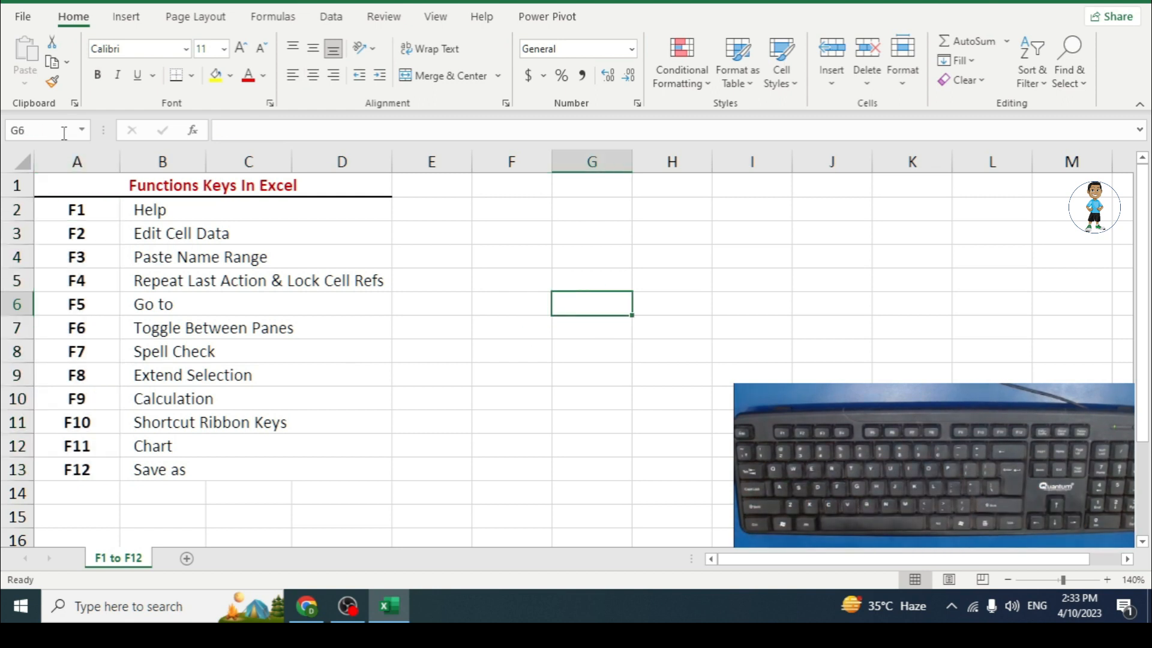
{"action": "left_click", "coordinate": [83, 129]}
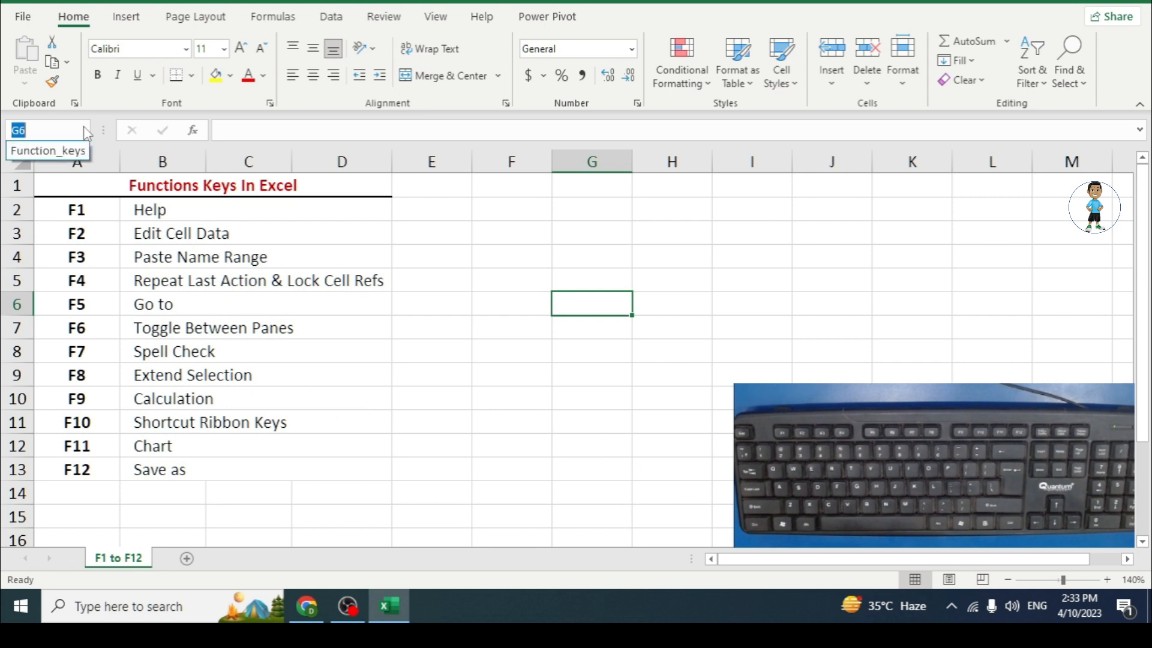
{"action": "left_click", "coordinate": [64, 151]}
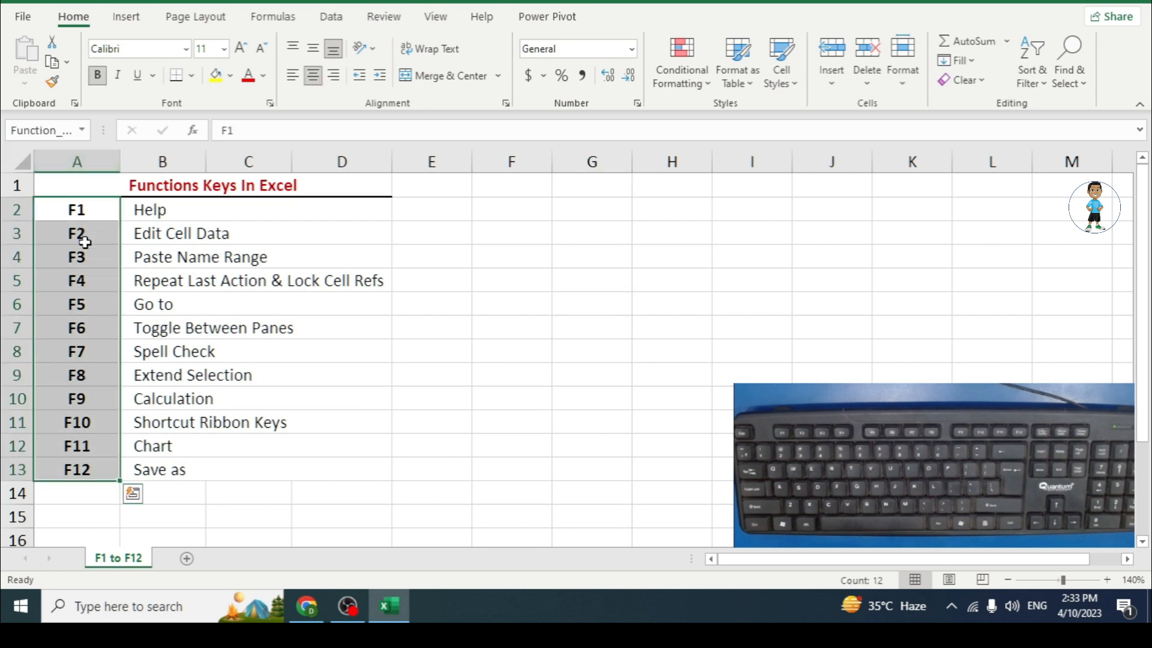
{"action": "left_click", "coordinate": [183, 229]}
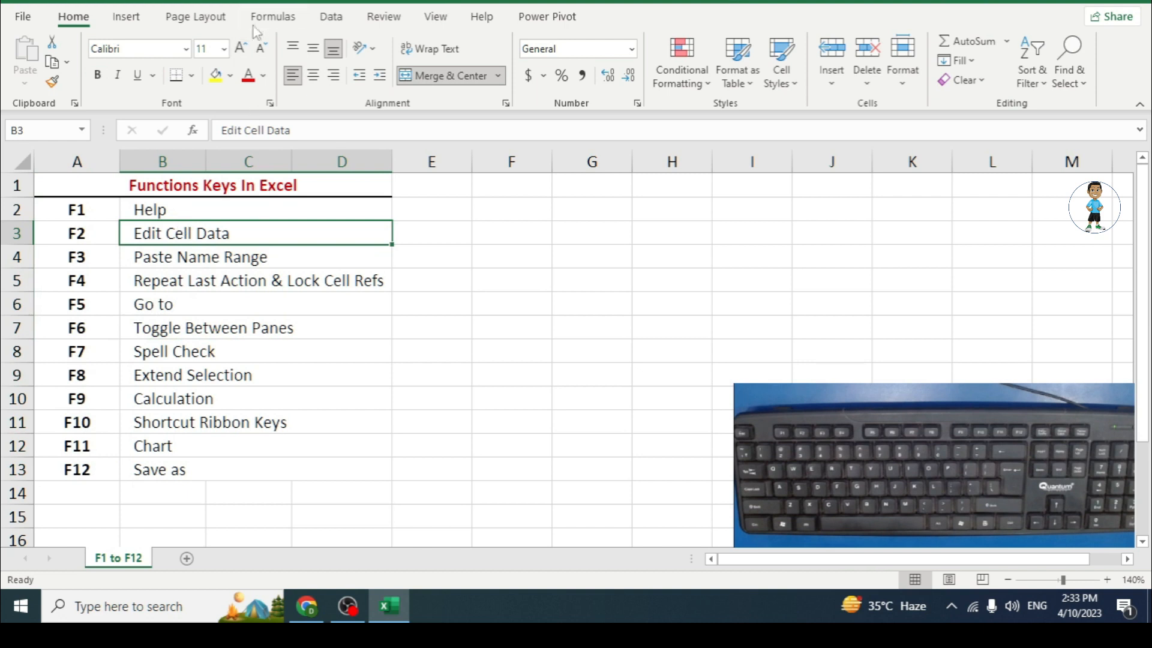
Review the Function_keys entry in the Name Manager, close it and select cell E4
{"action": "left_click", "coordinate": [273, 16]}
{"action": "left_click", "coordinate": [498, 78]}
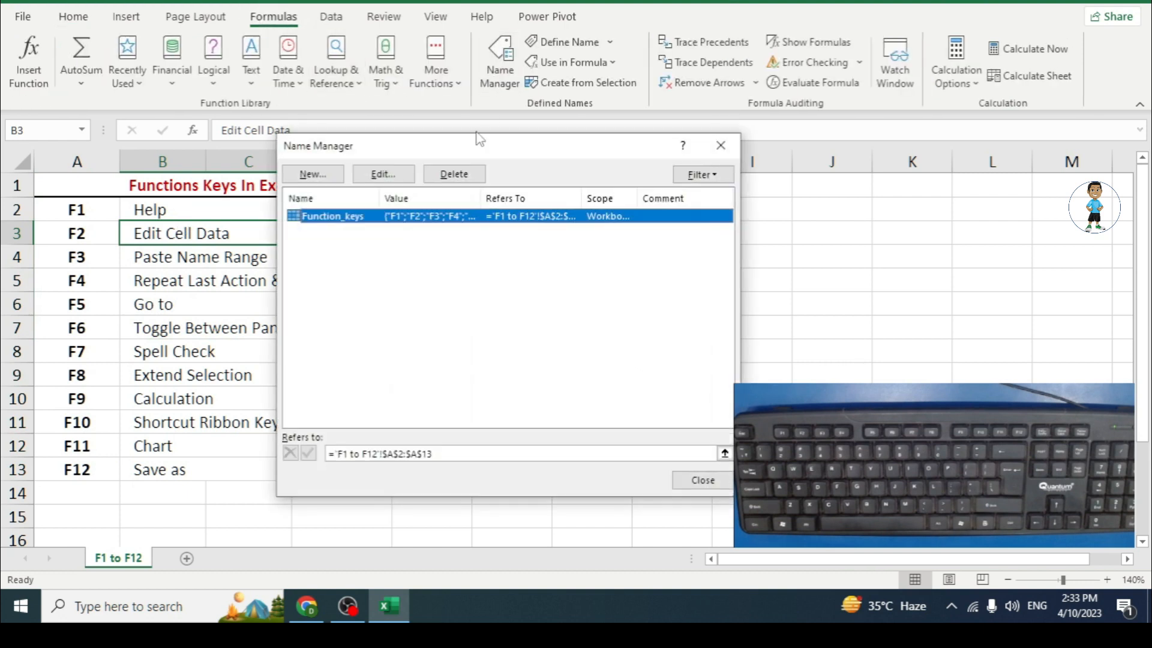
{"action": "left_click", "coordinate": [721, 145]}
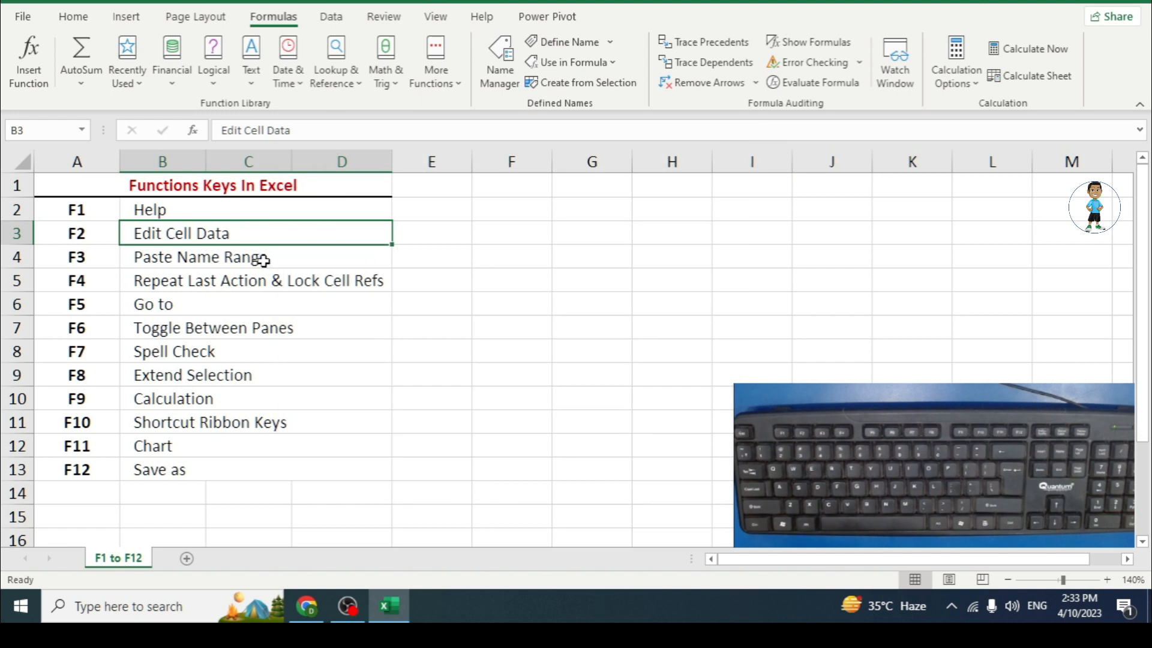
{"action": "left_click", "coordinate": [462, 252]}
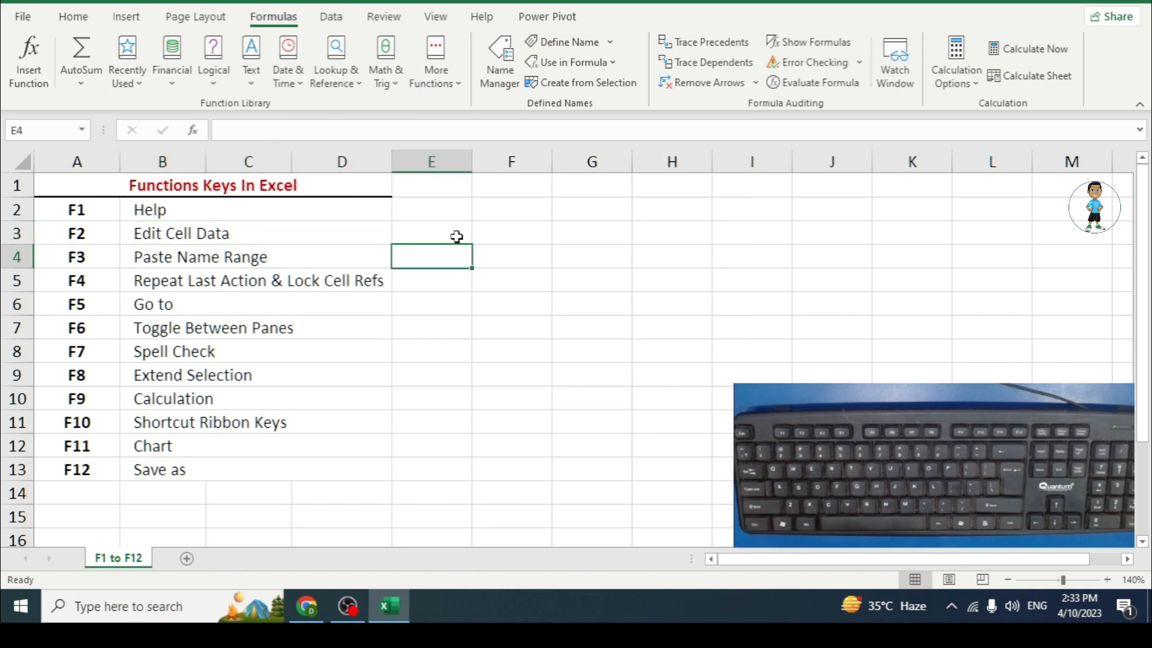
Paste the name Function_keys into cell E2 as the formula =Function_keys and enter it
{"action": "left_click", "coordinate": [455, 211]}
{"action": "key", "text": "F3"}
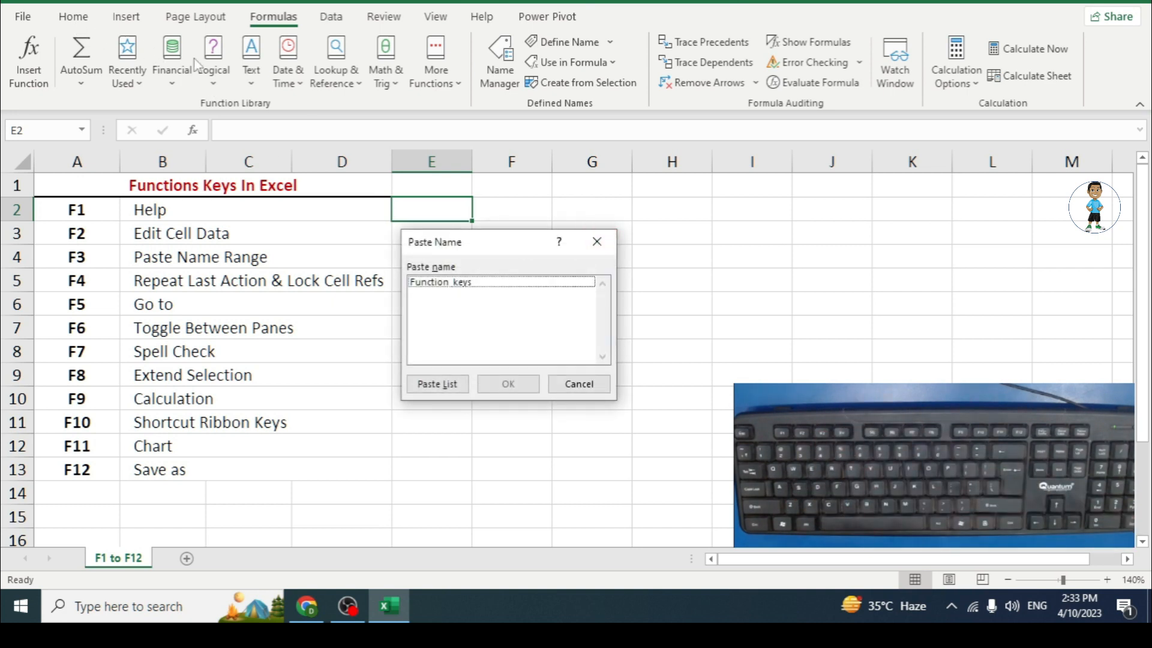
{"action": "left_click", "coordinate": [430, 283]}
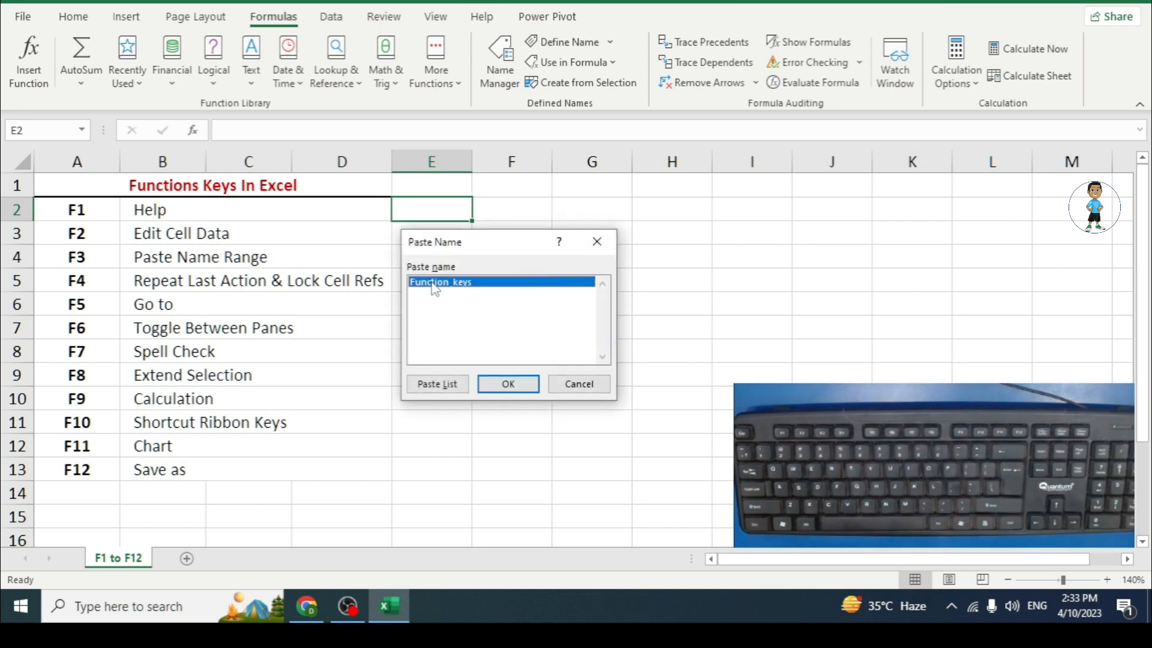
{"action": "left_click", "coordinate": [508, 384]}
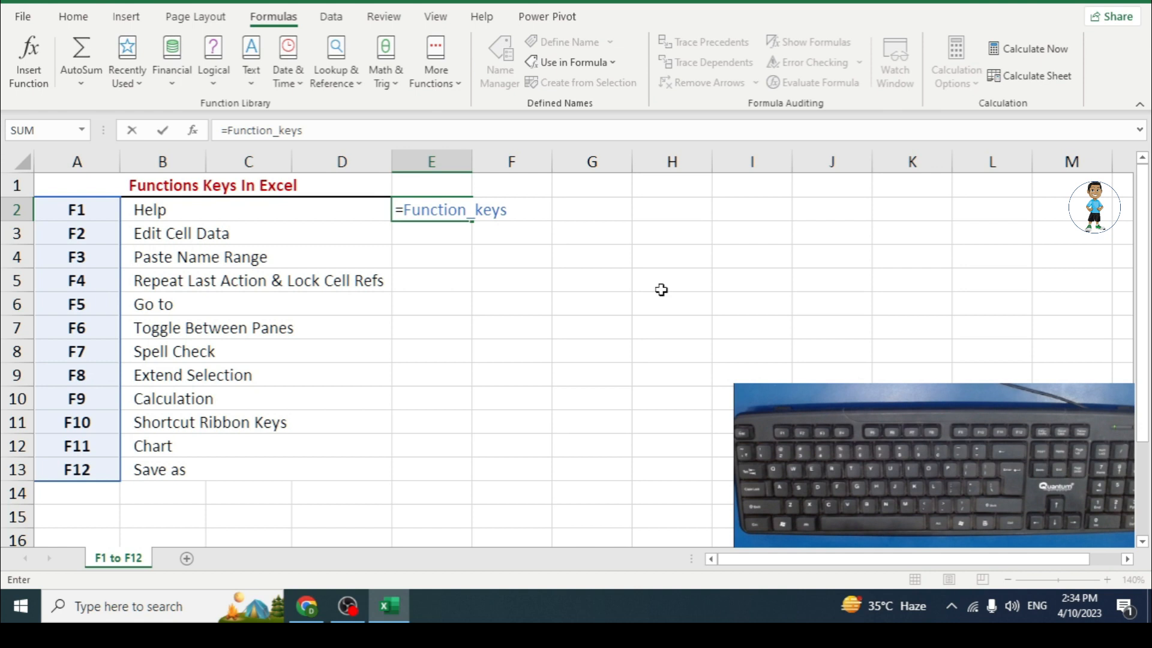
{"action": "key", "text": "Return"}
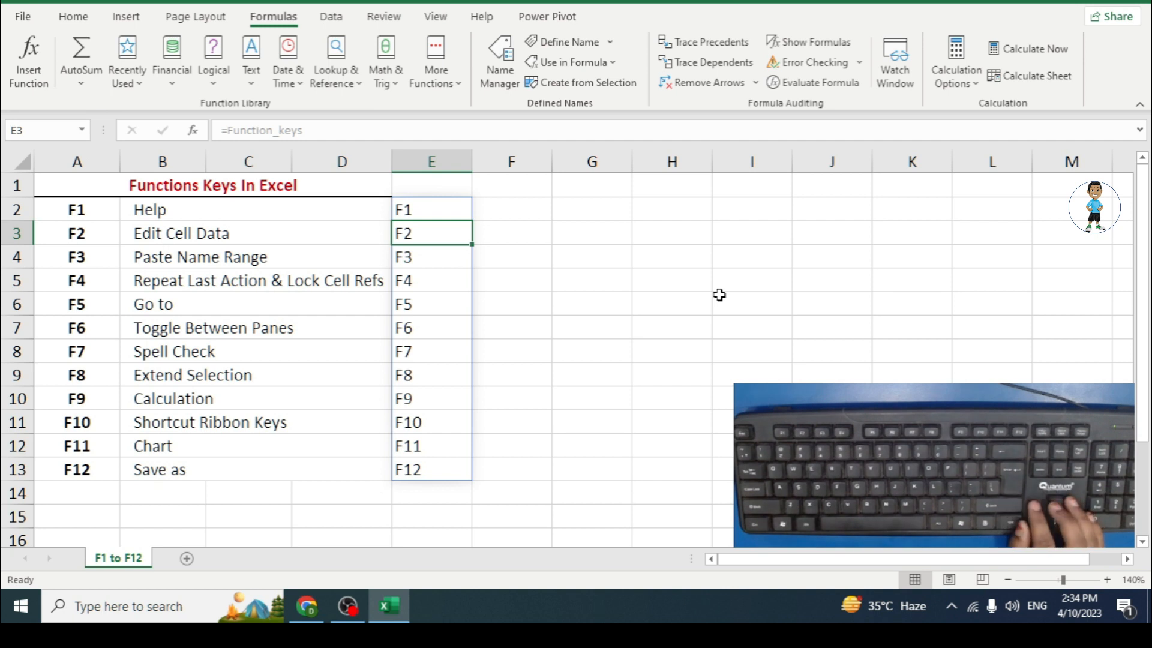
Paste the list of defined names with their references starting at cell F2, and fit column F to its content
{"action": "key", "text": "Up"}
{"action": "key", "text": "Right"}
{"action": "key", "text": "F3"}
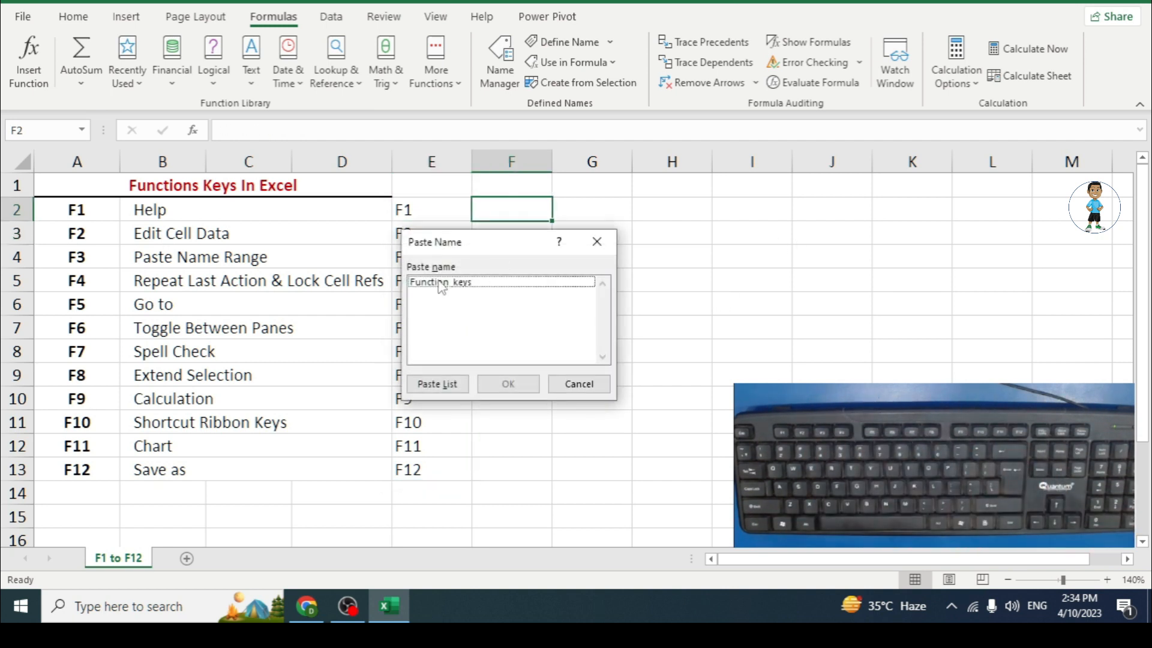
{"action": "left_click", "coordinate": [447, 281]}
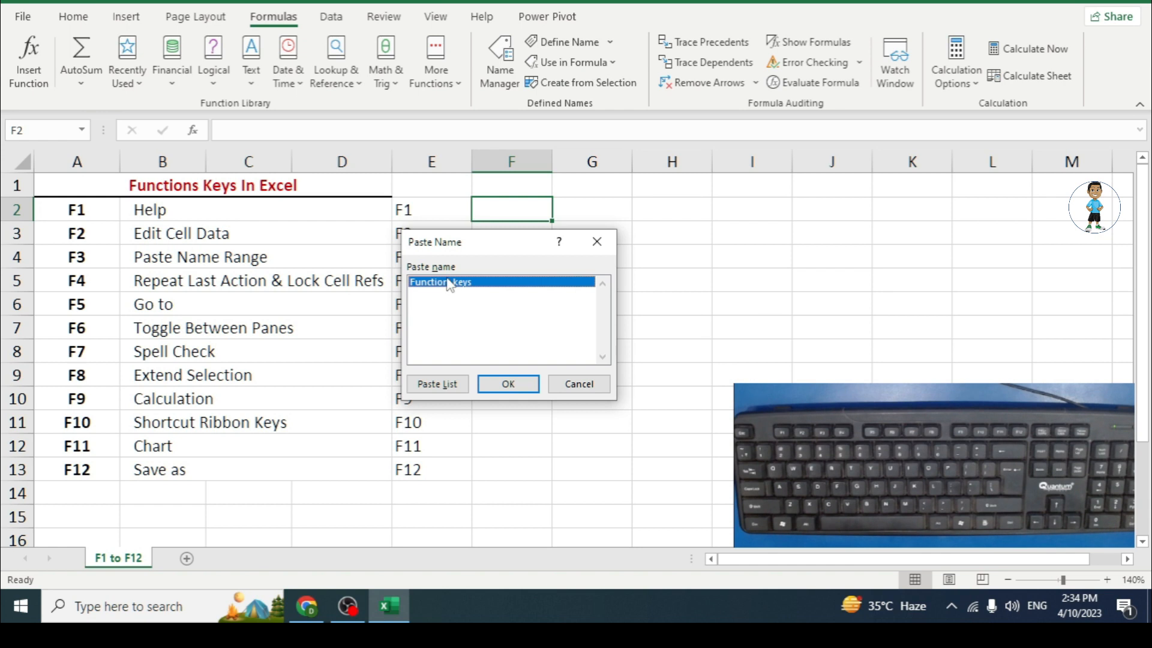
{"action": "left_click", "coordinate": [437, 384]}
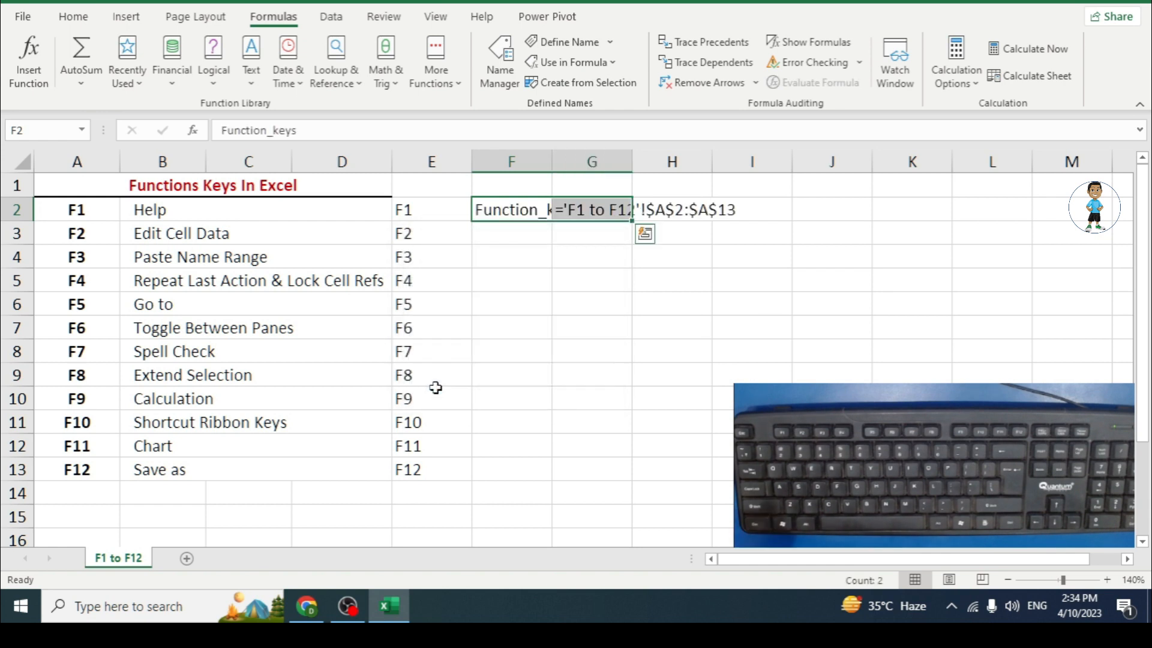
{"action": "double_click", "coordinate": [551, 161]}
{"action": "left_click", "coordinate": [528, 207]}
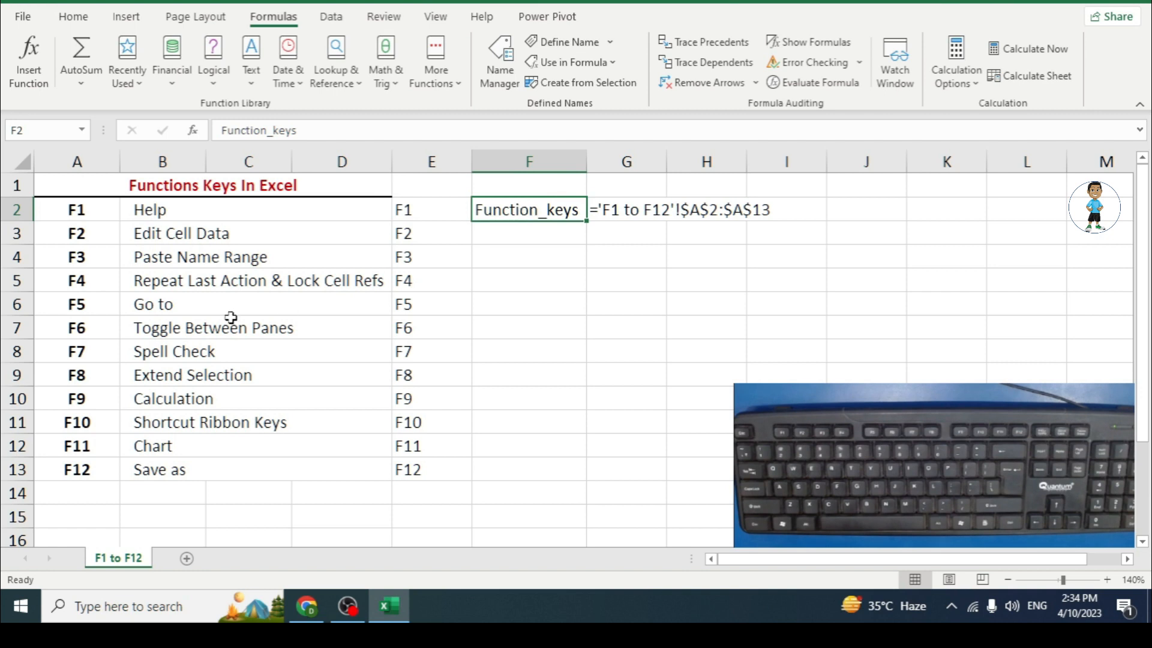
Compare range A2:A13 with the reference pasted in G2, fit column G, and re-enter G2 as a live formula
{"action": "left_click_drag", "start_coordinate": [89, 208], "coordinate": [90, 465]}
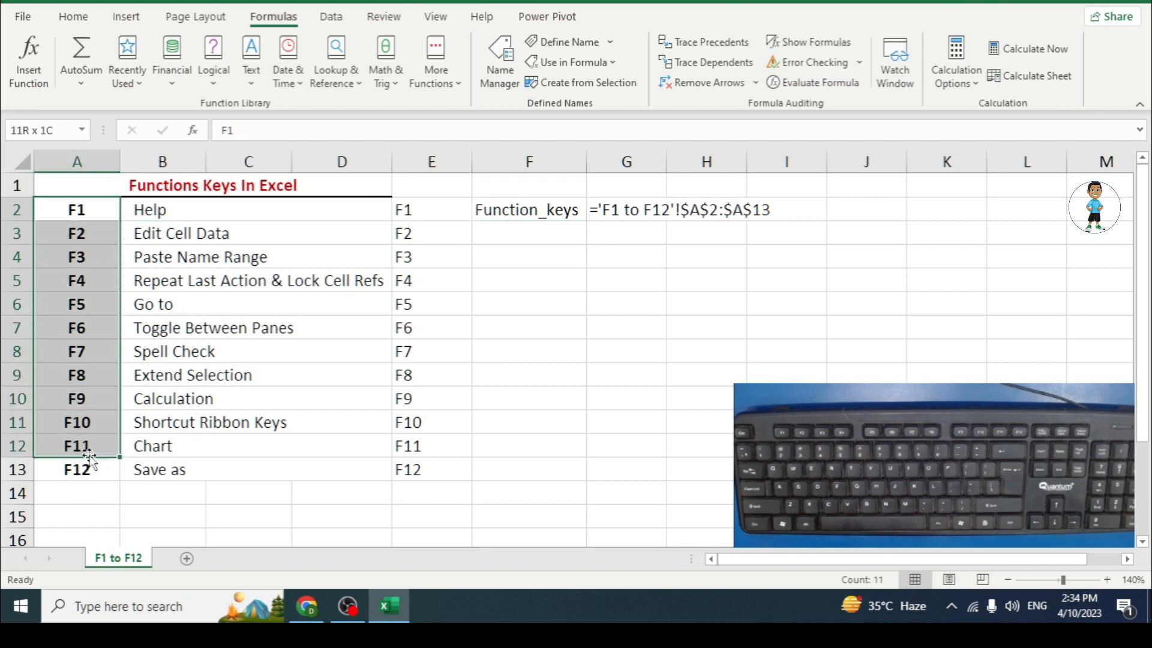
{"action": "left_click", "coordinate": [621, 210]}
{"action": "double_click", "coordinate": [668, 162]}
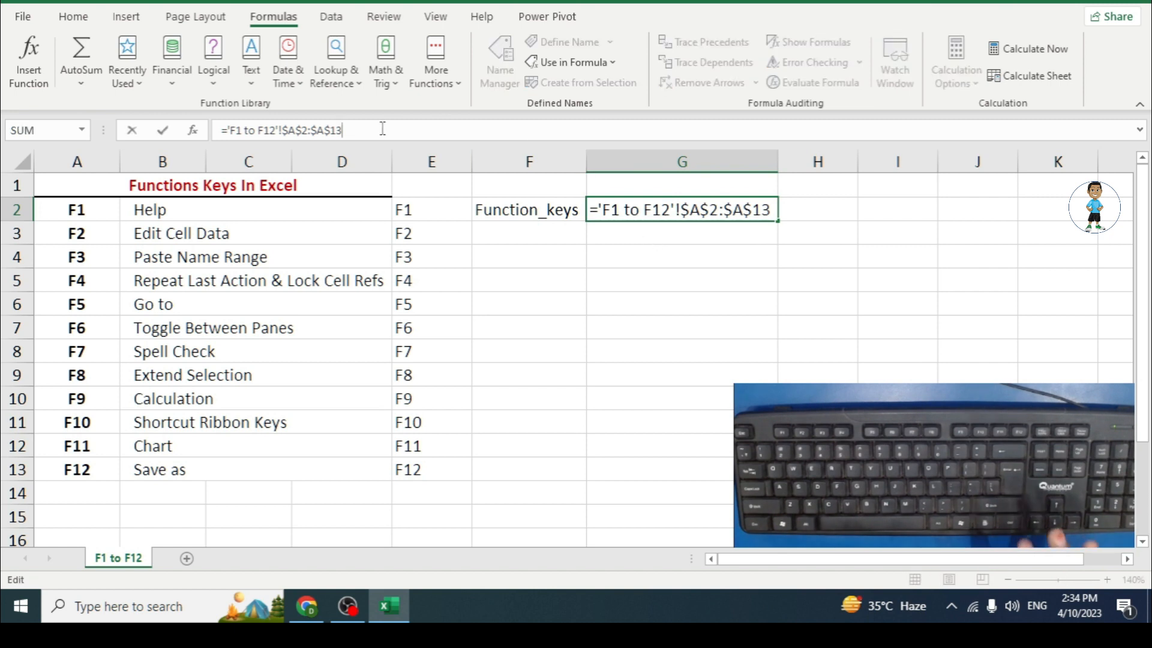
{"action": "key", "text": "Return"}
{"action": "left_click_drag", "start_coordinate": [657, 216], "coordinate": [661, 476]}
Clear the contents of columns E to G
{"action": "left_click_drag", "start_coordinate": [420, 168], "coordinate": [741, 210]}
{"action": "key", "text": "Delete"}
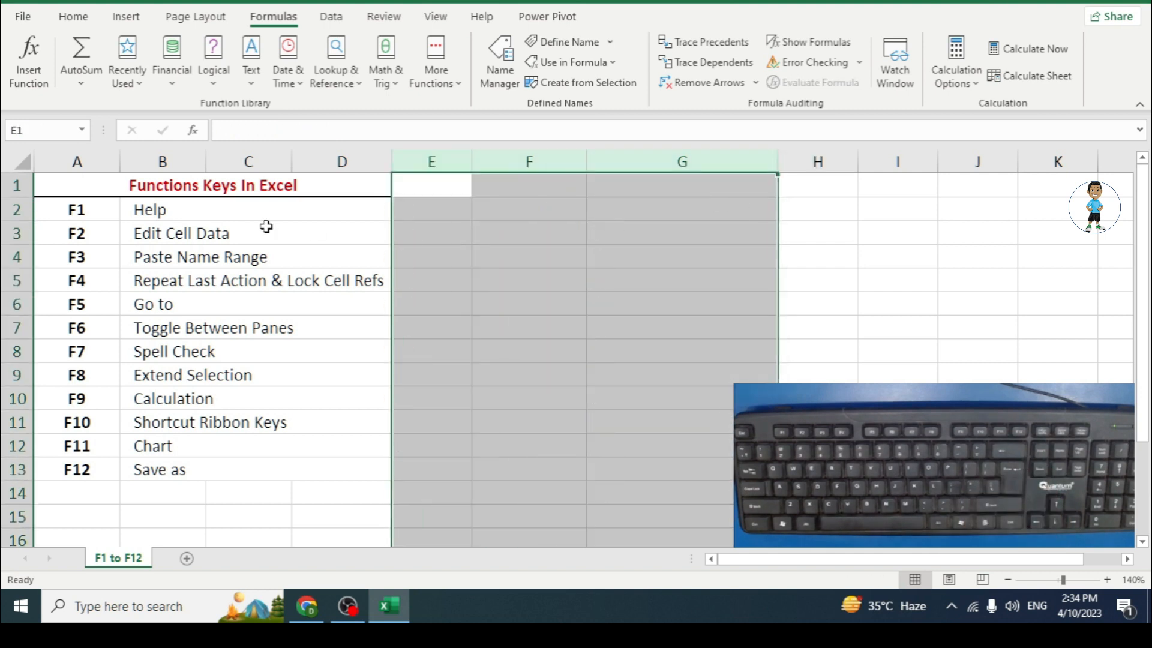
{"action": "left_click", "coordinate": [65, 18]}
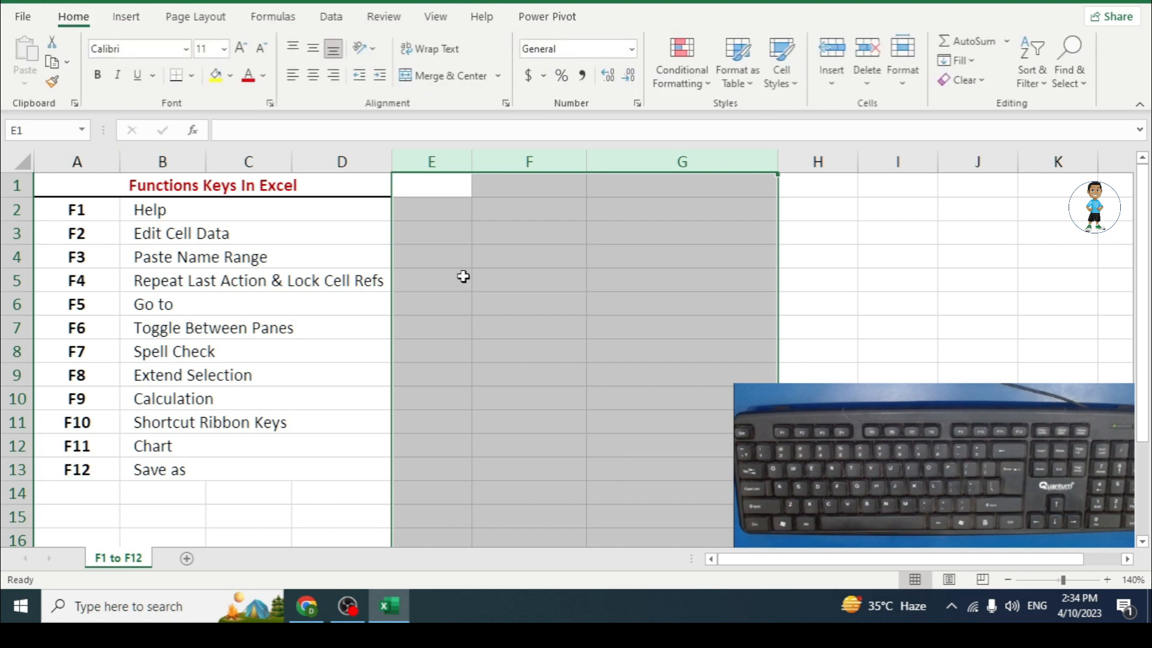
Enter 1 in cell E2 and fill it down to E6
{"action": "left_click", "coordinate": [442, 243]}
{"action": "left_click", "coordinate": [445, 207]}
{"action": "type", "text": "1"}
{"action": "key", "text": "Return"}
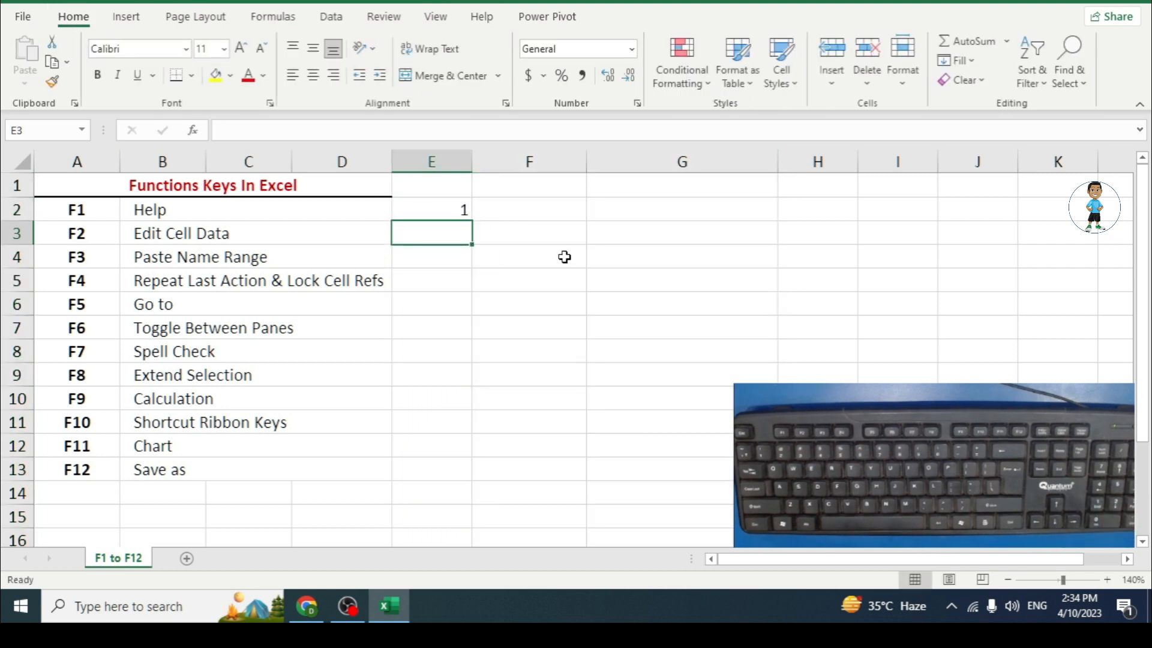
{"action": "left_click", "coordinate": [431, 202]}
{"action": "left_click_drag", "start_coordinate": [470, 222], "coordinate": [473, 318]}
Enter 2 in cell F2 and fill it down to F6
{"action": "left_click", "coordinate": [516, 214]}
{"action": "type", "text": "2"}
{"action": "key", "text": "Return"}
{"action": "left_click", "coordinate": [517, 211]}
{"action": "left_click_drag", "start_coordinate": [586, 221], "coordinate": [589, 319]}
Name the range E2:E6 as one and the range F2:F6 as two
{"action": "left_click_drag", "start_coordinate": [458, 214], "coordinate": [450, 308]}
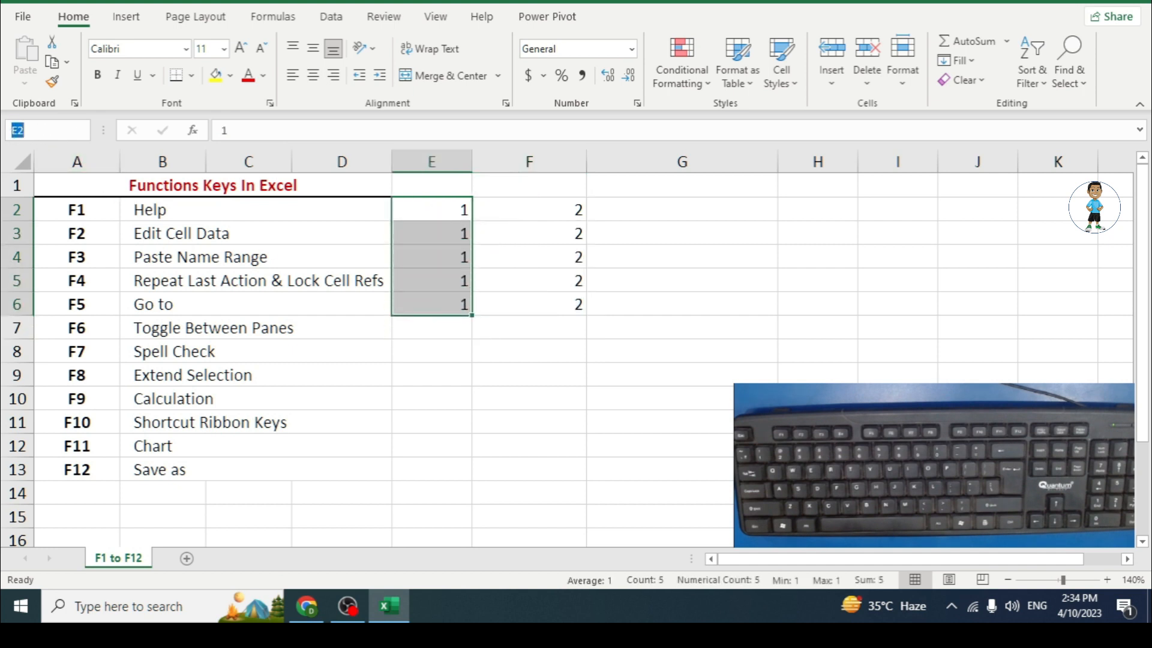
{"action": "type", "text": "one"}
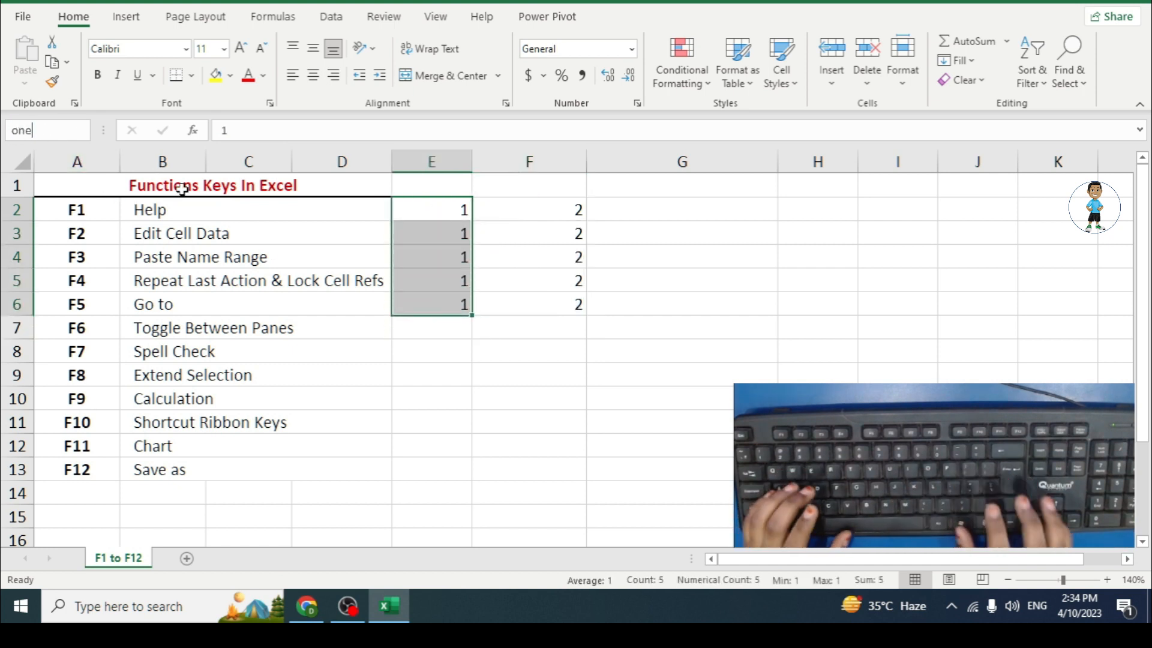
{"action": "key", "text": "Return"}
{"action": "left_click_drag", "start_coordinate": [508, 213], "coordinate": [532, 304]}
{"action": "left_click", "coordinate": [36, 130]}
{"action": "type", "text": "two"}
{"action": "key", "text": "Return"}
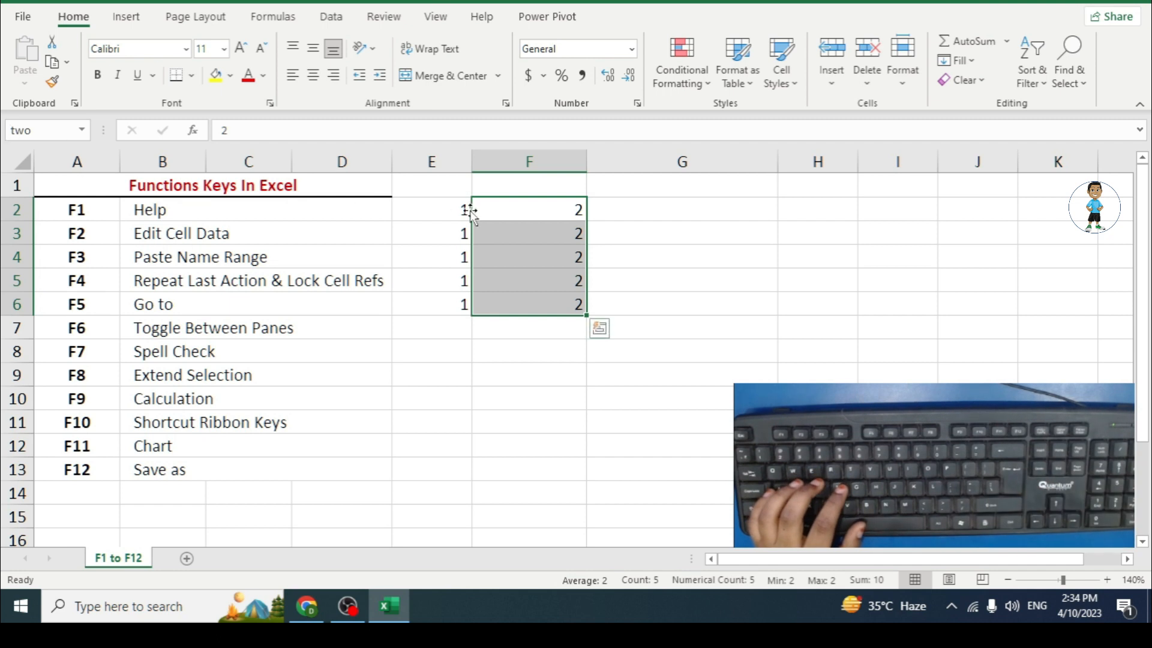
Go to the named ranges one and two to check which cells they cover, and deselect them
{"action": "left_click", "coordinate": [81, 130]}
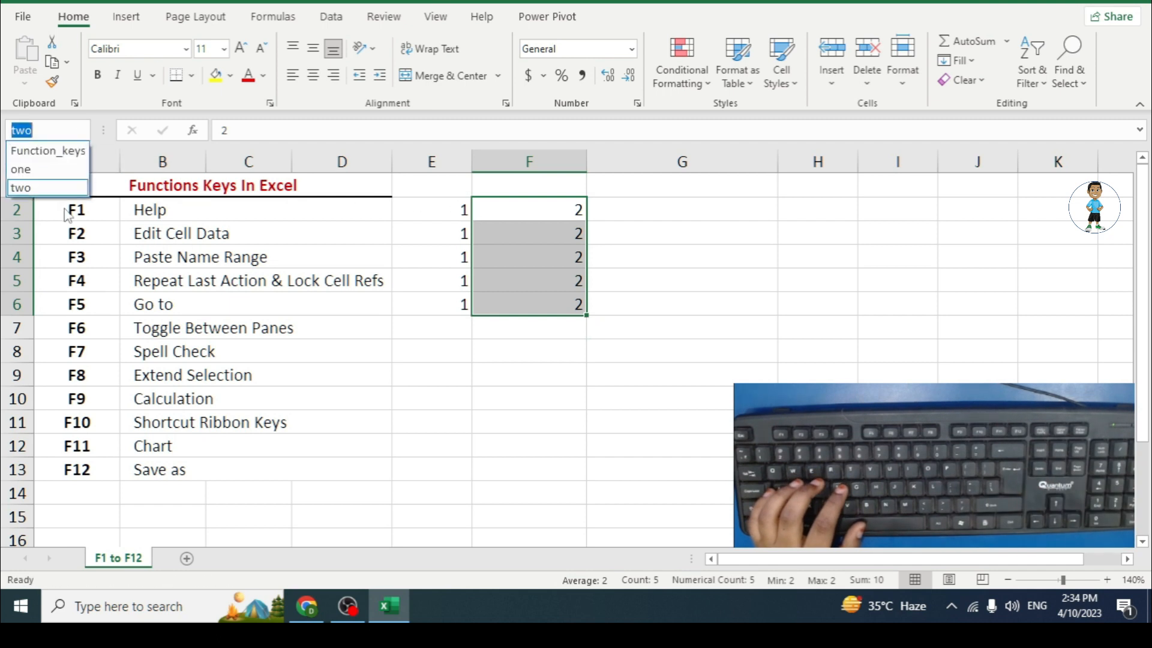
{"action": "left_click", "coordinate": [48, 169]}
{"action": "left_click", "coordinate": [84, 131]}
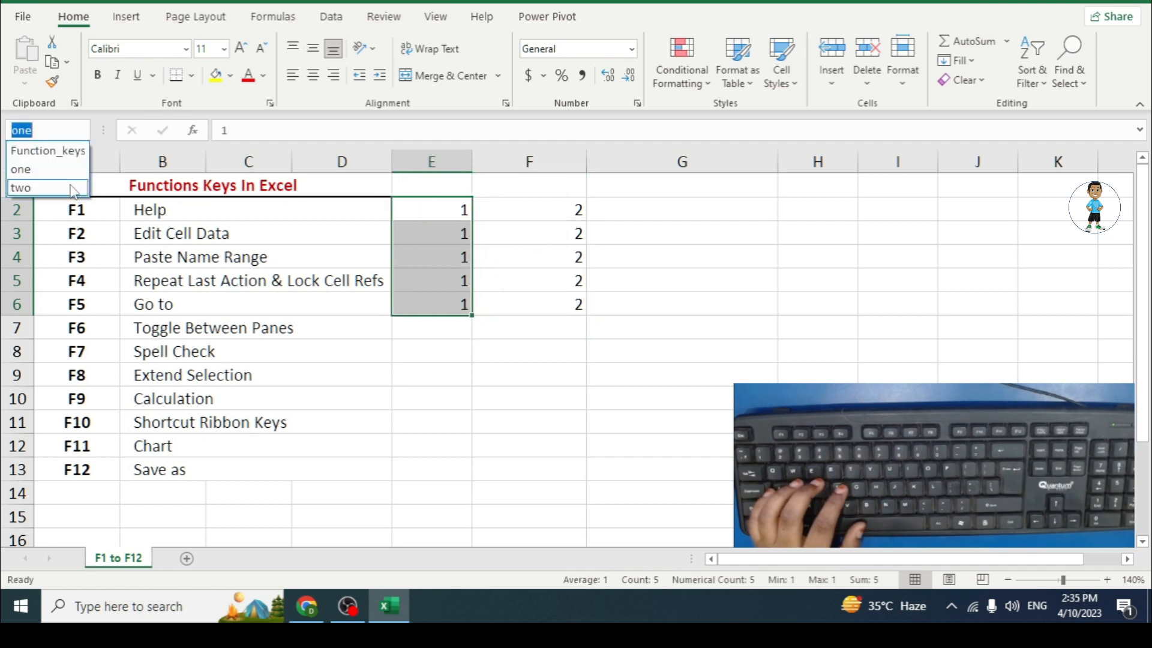
{"action": "left_click", "coordinate": [75, 188]}
{"action": "left_click", "coordinate": [413, 286]}
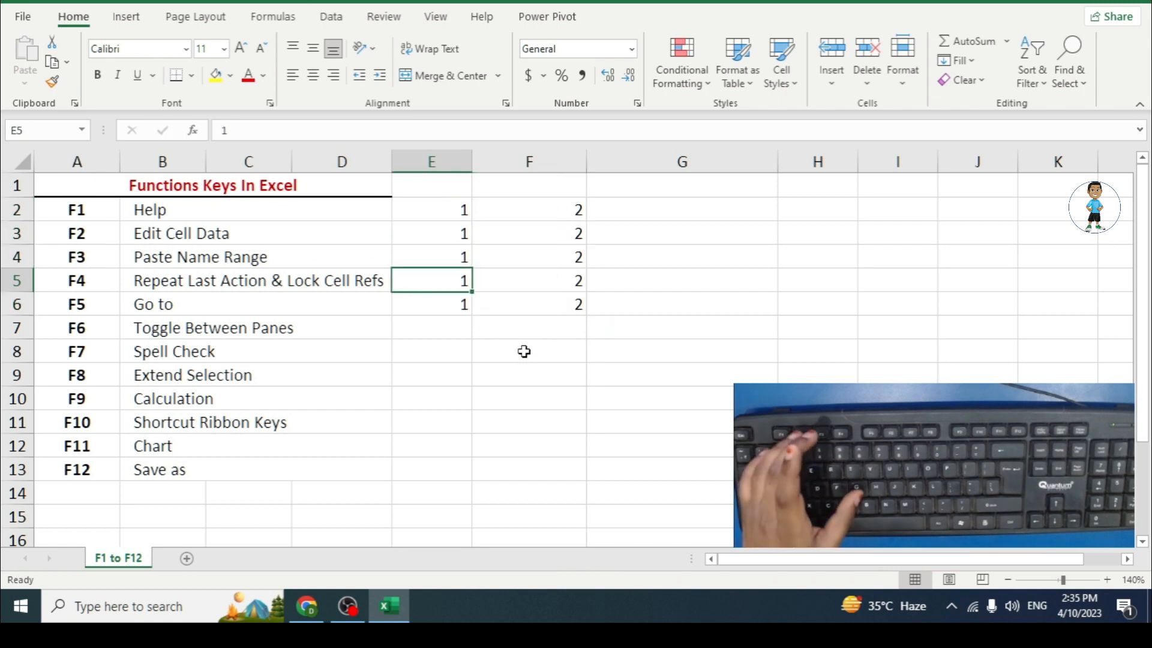
Enter the formula =one+two in cell G2, inserting both range names with Paste Name
{"action": "left_click", "coordinate": [632, 210]}
{"action": "key", "text": "F3"}
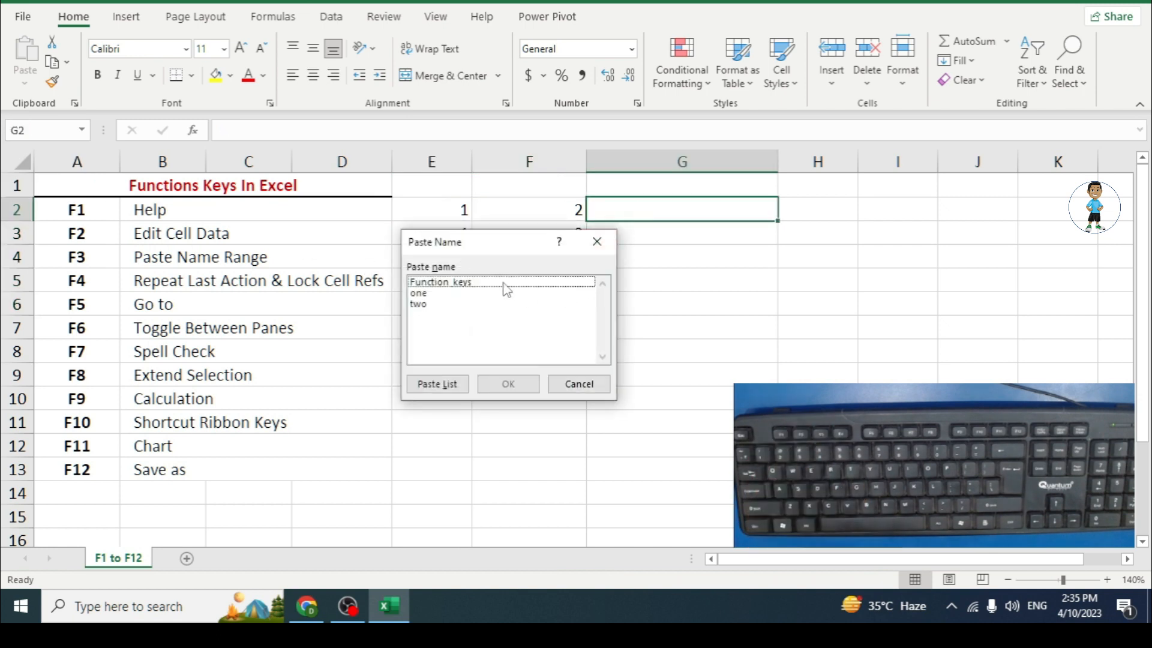
{"action": "left_click_drag", "start_coordinate": [457, 255], "coordinate": [317, 270]}
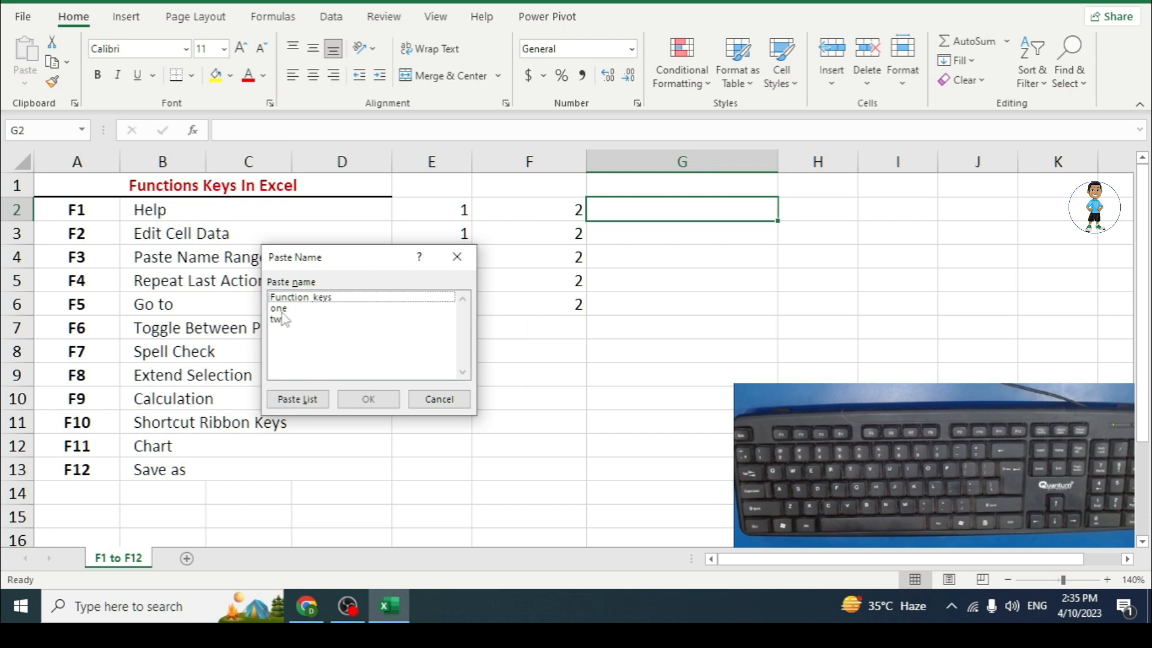
{"action": "left_click", "coordinate": [282, 309]}
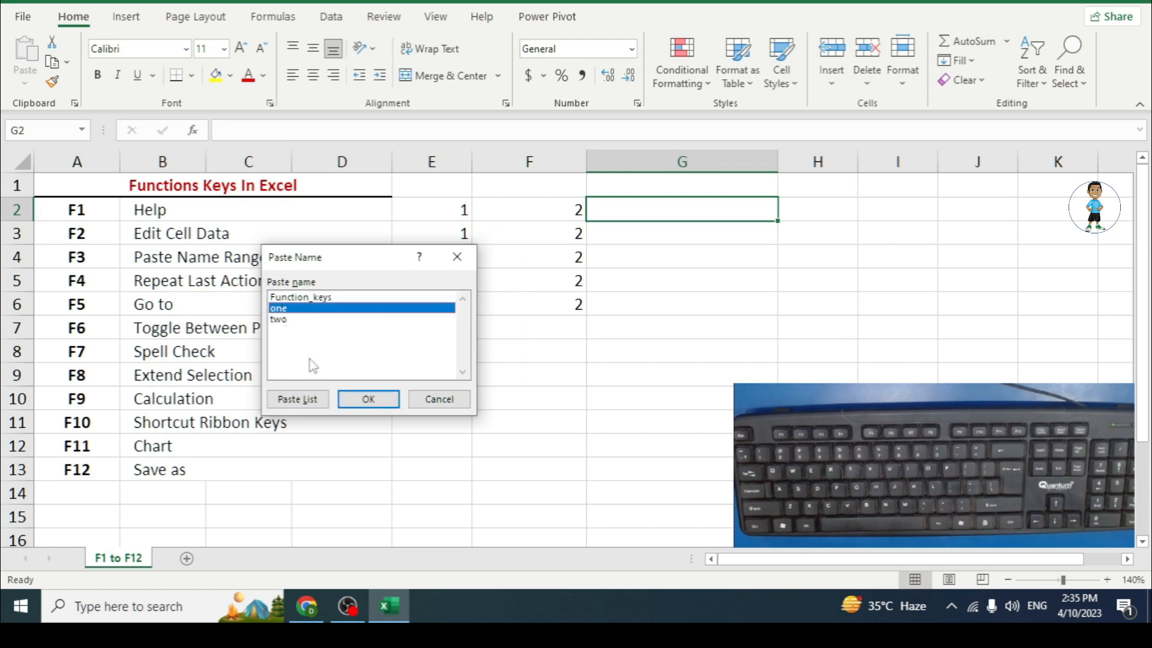
{"action": "left_click", "coordinate": [368, 399]}
{"action": "type", "text": "+"}
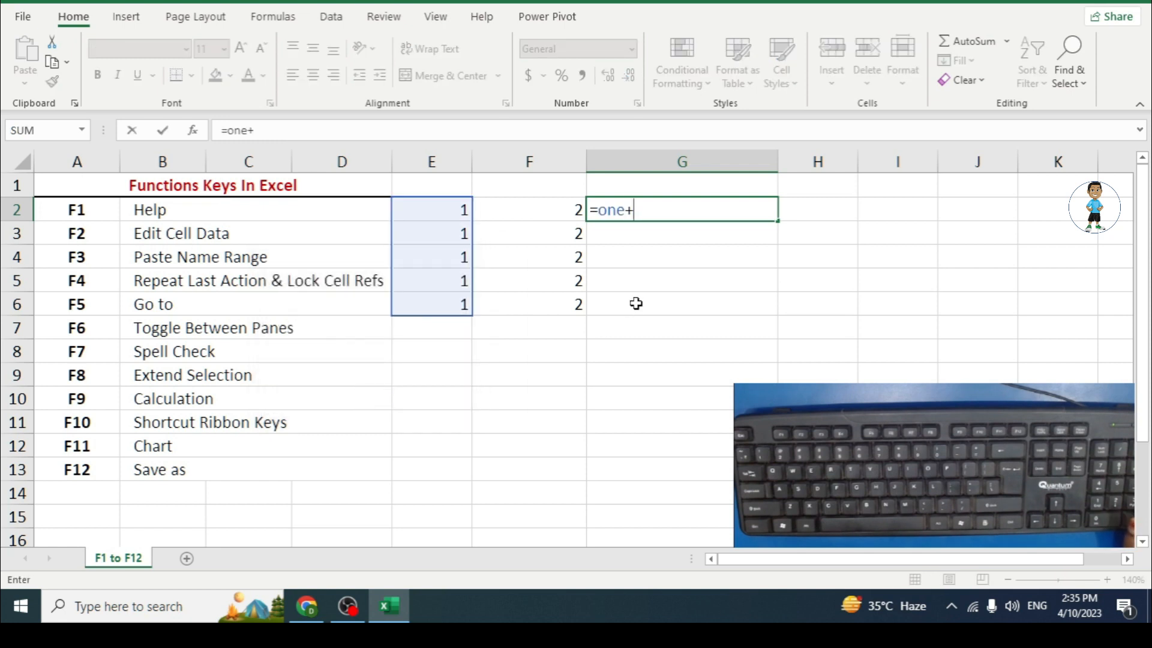
{"action": "key", "text": "F3"}
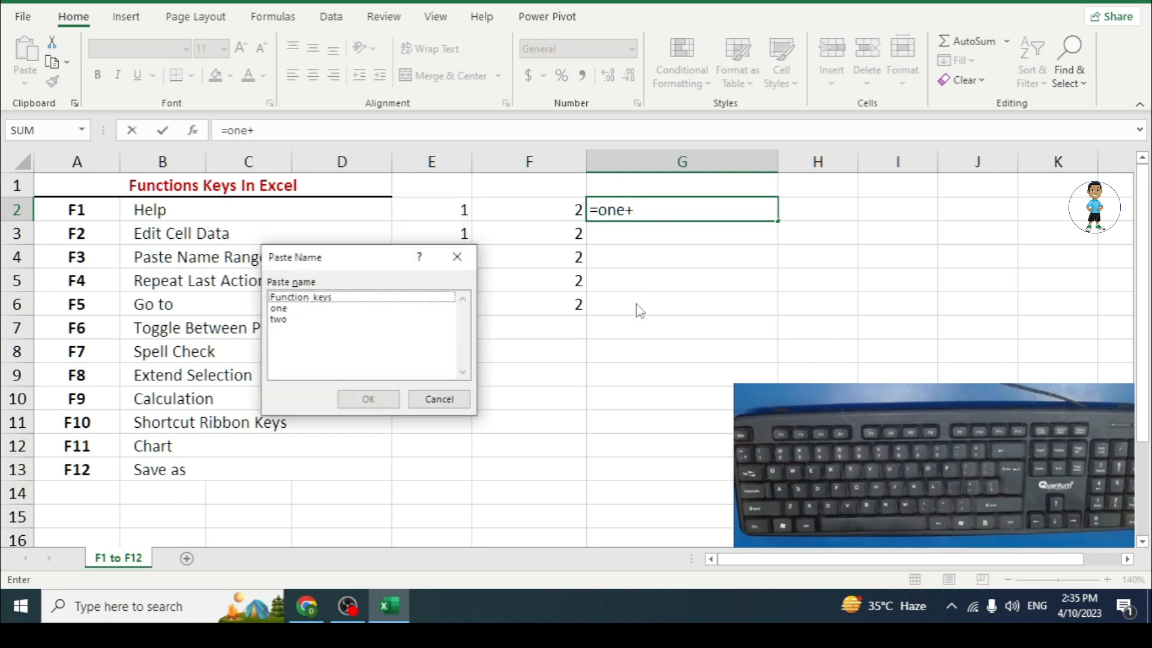
{"action": "left_click", "coordinate": [279, 320]}
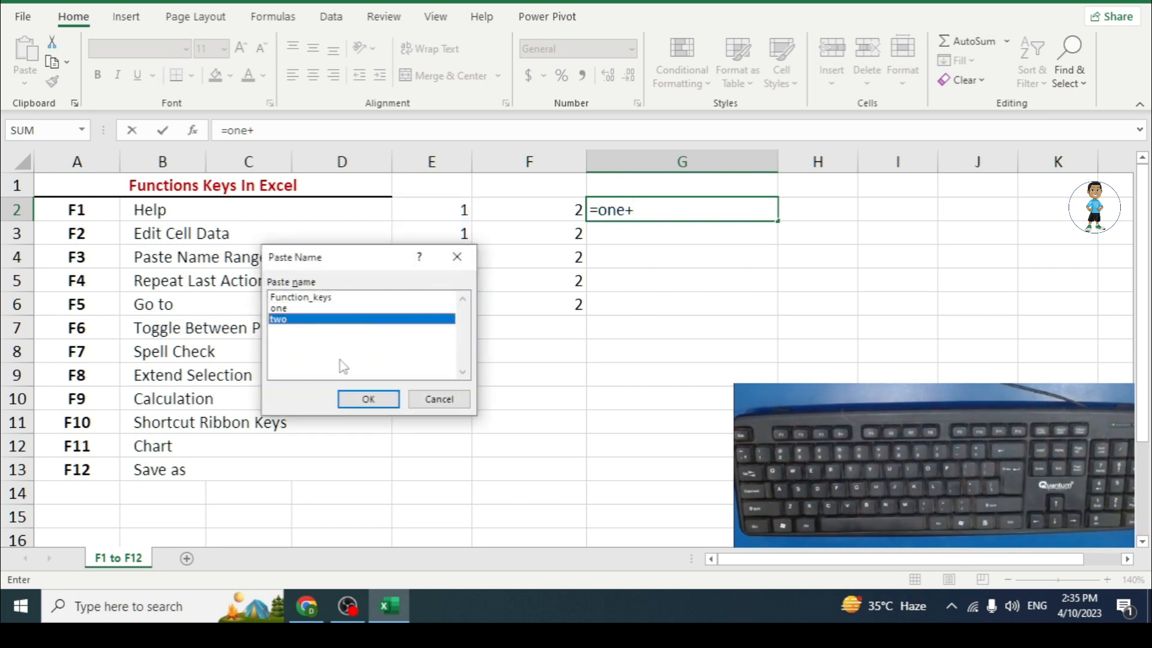
{"action": "left_click", "coordinate": [366, 398]}
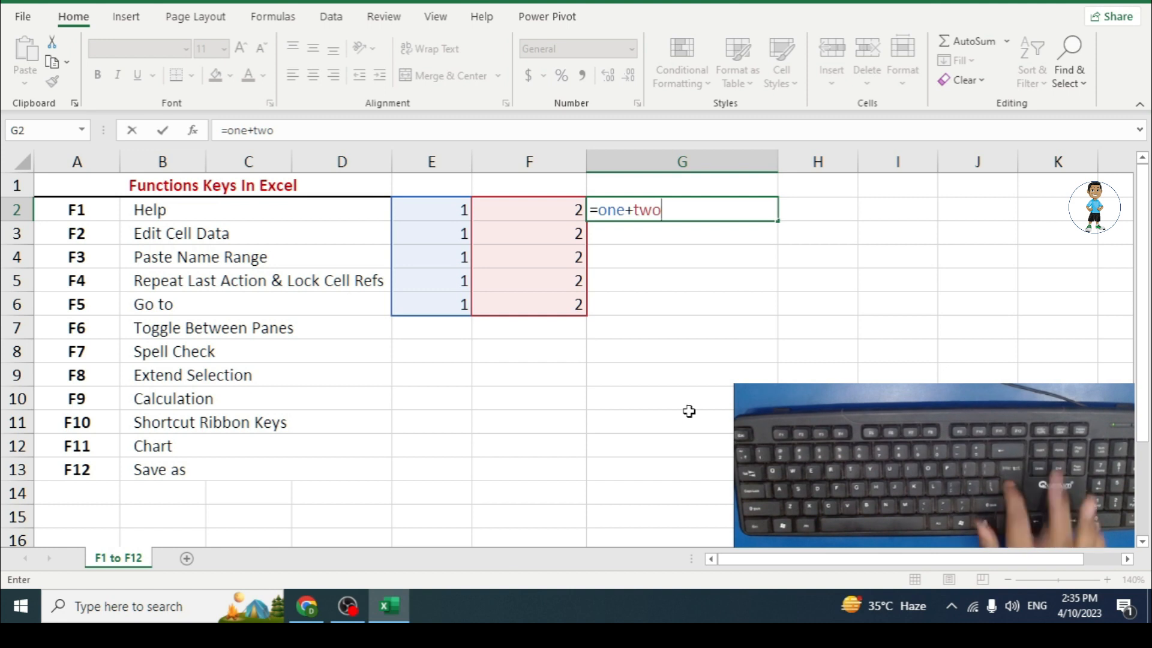
{"action": "key", "text": "Return"}
Change cells E3 and E4 to 5, and check the summed results in G2:G6
{"action": "left_click", "coordinate": [455, 236]}
{"action": "type", "text": "5"}
{"action": "key", "text": "Return"}
{"action": "type", "text": "5"}
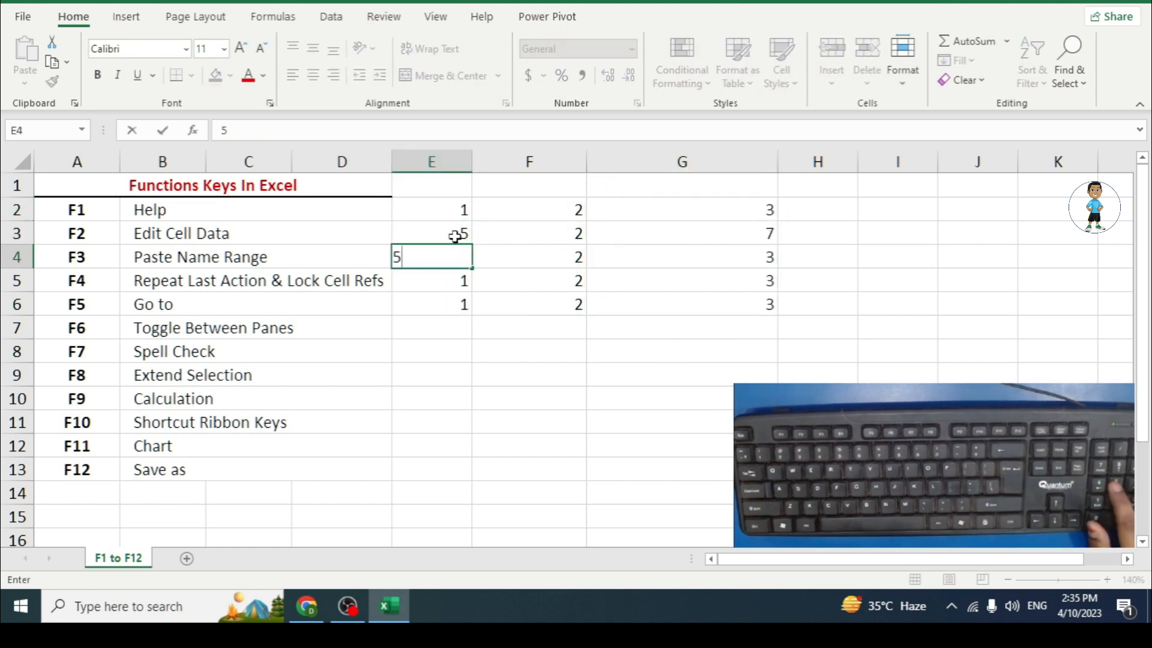
{"action": "key", "text": "Return"}
{"action": "left_click_drag", "start_coordinate": [442, 160], "coordinate": [736, 159]}
{"action": "left_click_drag", "start_coordinate": [682, 200], "coordinate": [681, 304]}
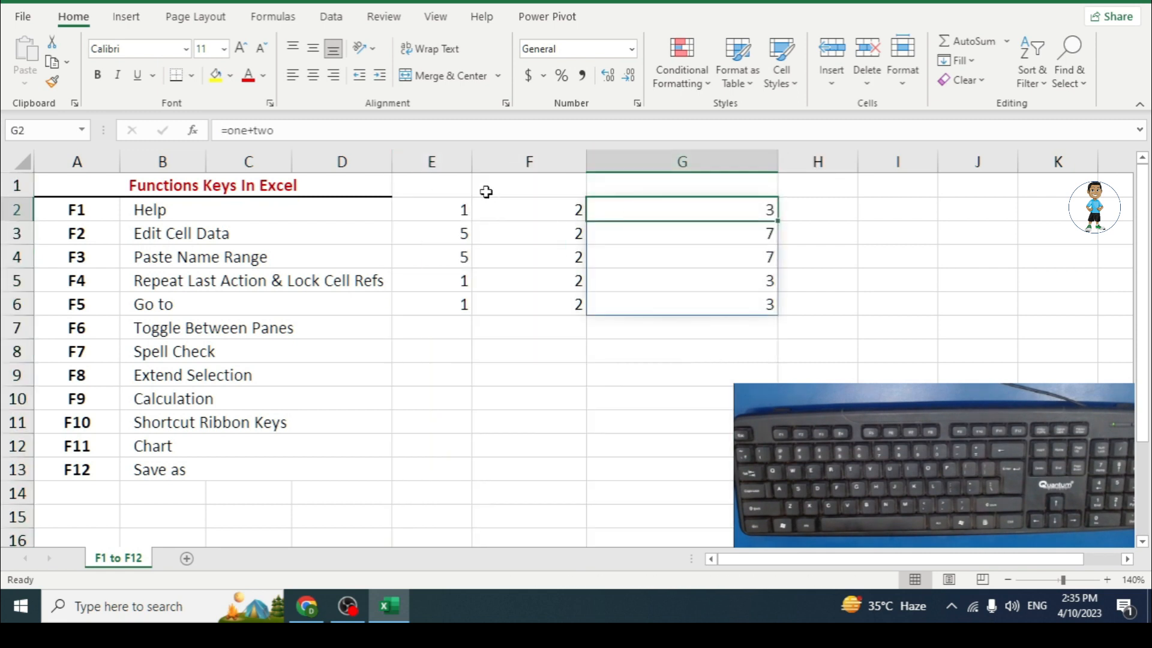
Delete the defined names Function_keys, one and two in the Name Manager and close it
{"action": "left_click", "coordinate": [272, 16]}
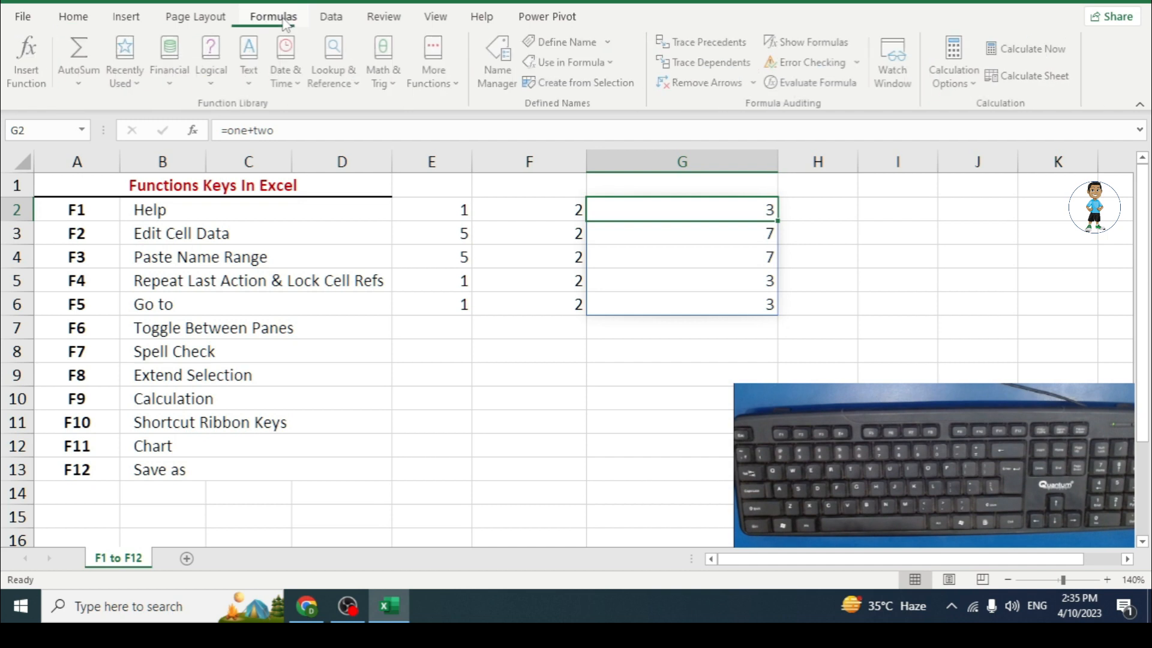
{"action": "left_click", "coordinate": [500, 71]}
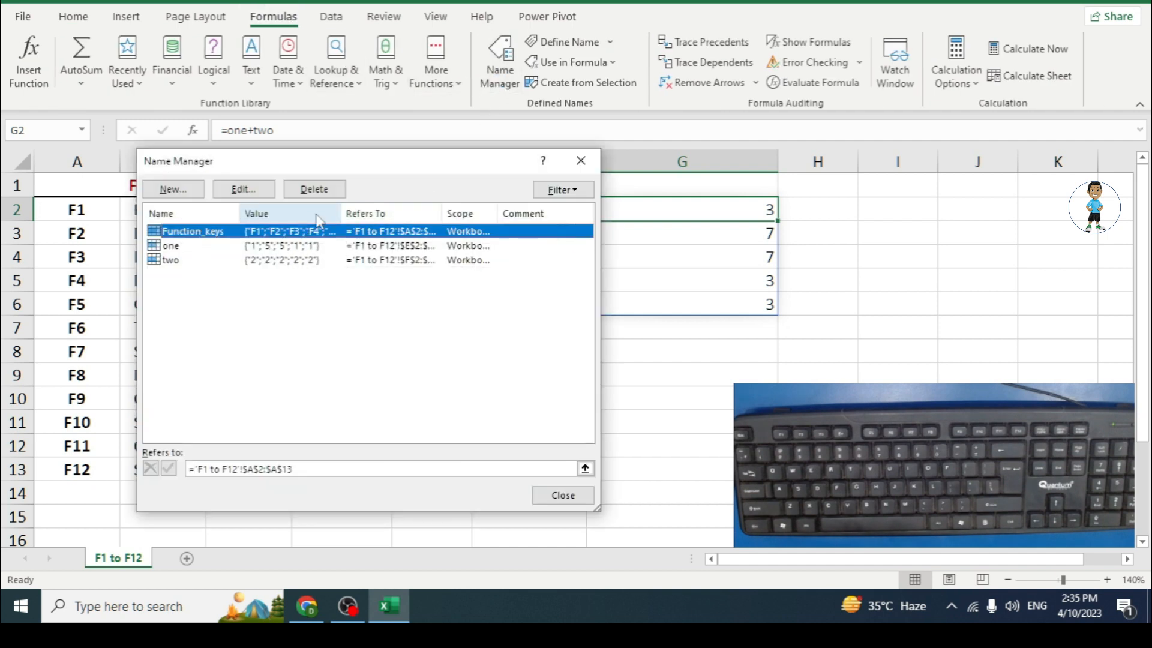
{"action": "left_click", "coordinate": [315, 189]}
{"action": "left_click", "coordinate": [538, 338]}
{"action": "left_click", "coordinate": [314, 234]}
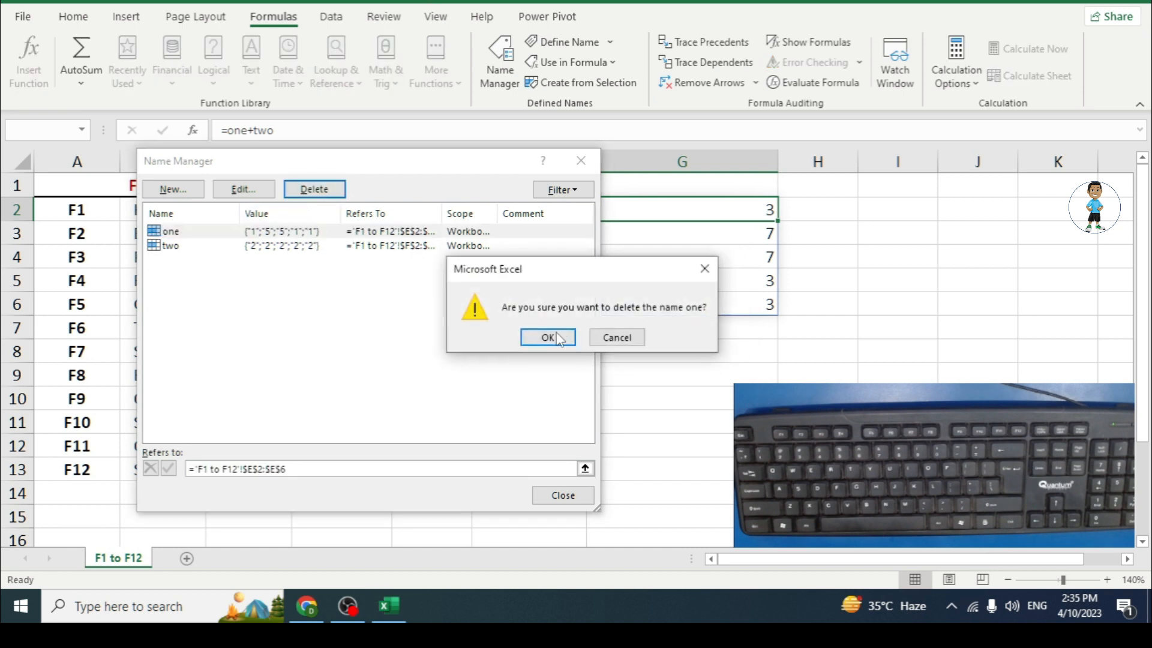
{"action": "left_click", "coordinate": [547, 338]}
{"action": "left_click", "coordinate": [314, 231]}
{"action": "left_click", "coordinate": [314, 189]}
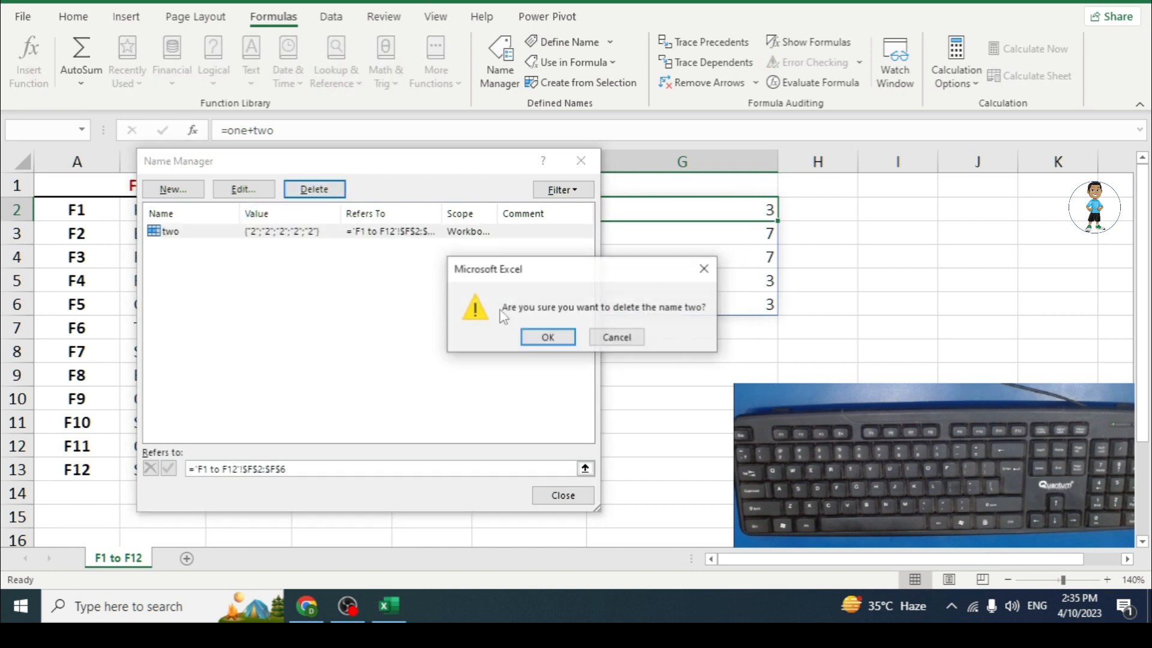
{"action": "left_click", "coordinate": [538, 336]}
{"action": "left_click", "coordinate": [580, 160]}
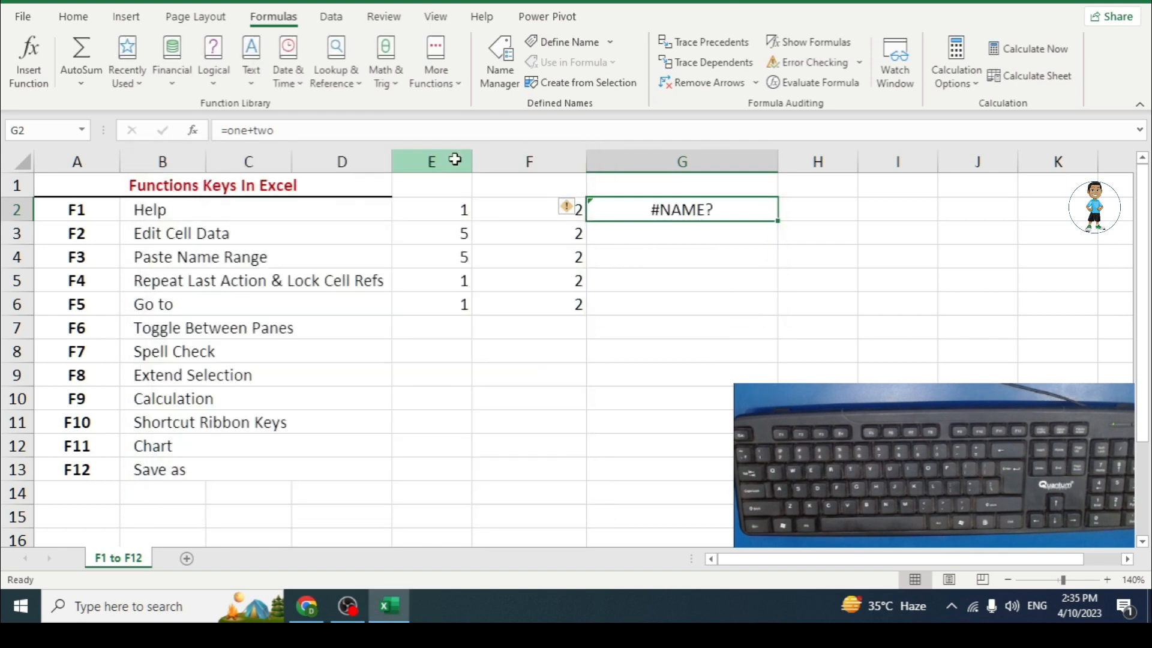
Clear the leftover values and formula from columns E to G, and select the F4 description in cell B5
{"action": "left_click_drag", "start_coordinate": [455, 160], "coordinate": [676, 161]}
{"action": "key", "text": "Delete"}
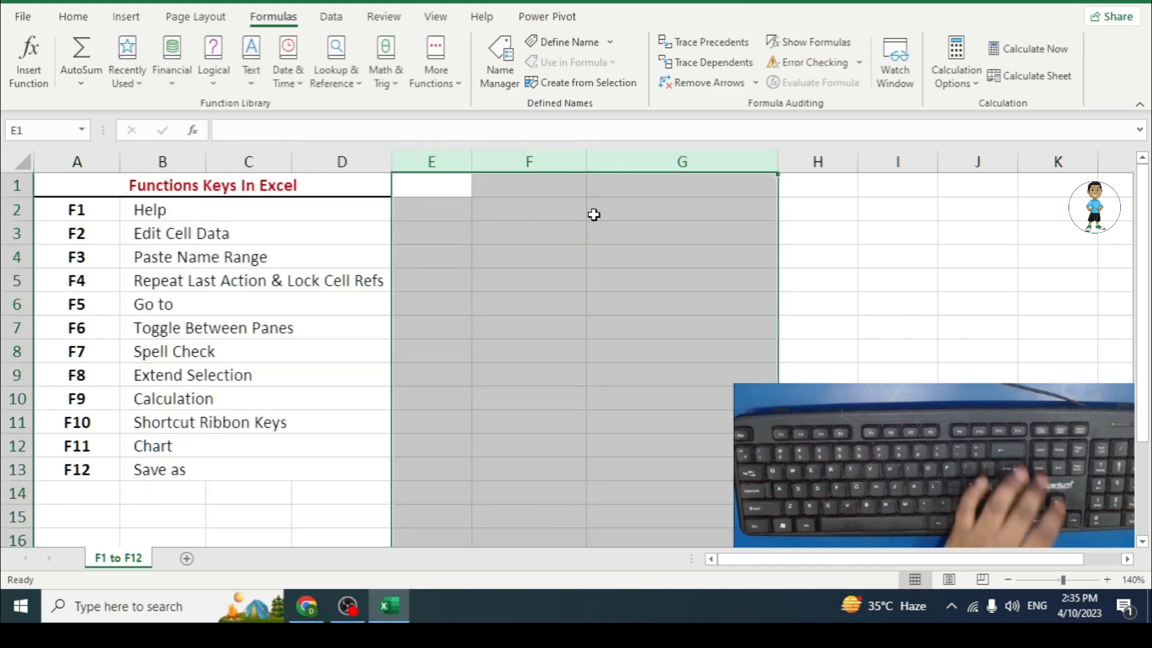
{"action": "left_click", "coordinate": [426, 217]}
{"action": "left_click", "coordinate": [229, 281]}
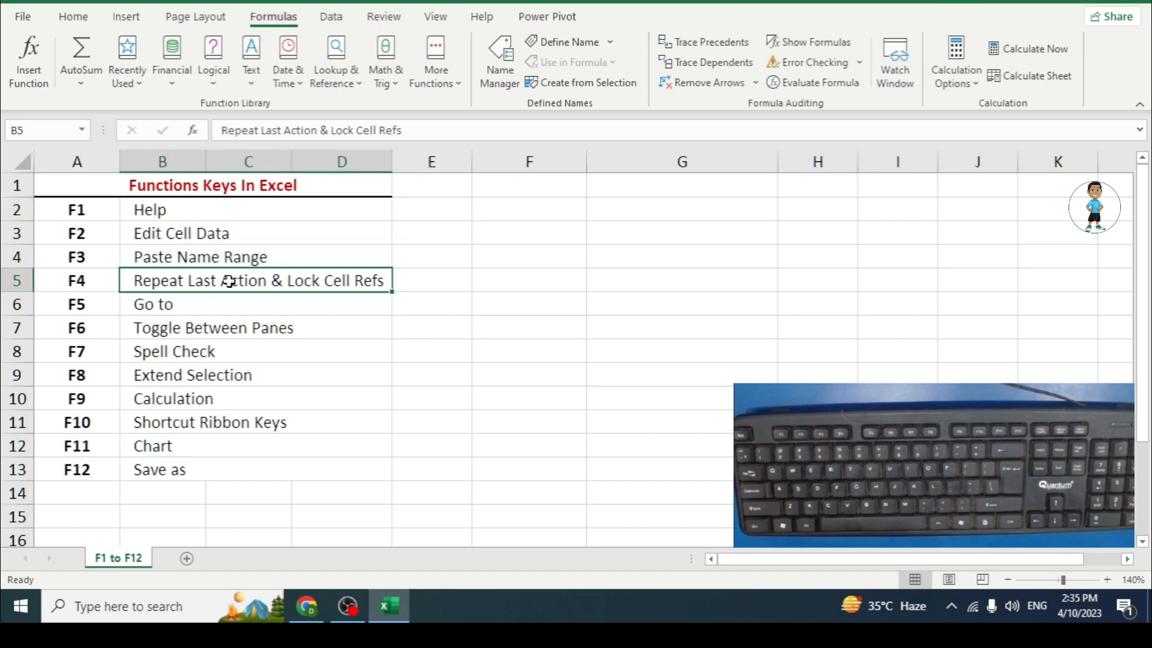
Make the Help description in cell B2 bold and repeat that formatting on the F4 description in cell B5
{"action": "left_click", "coordinate": [84, 287]}
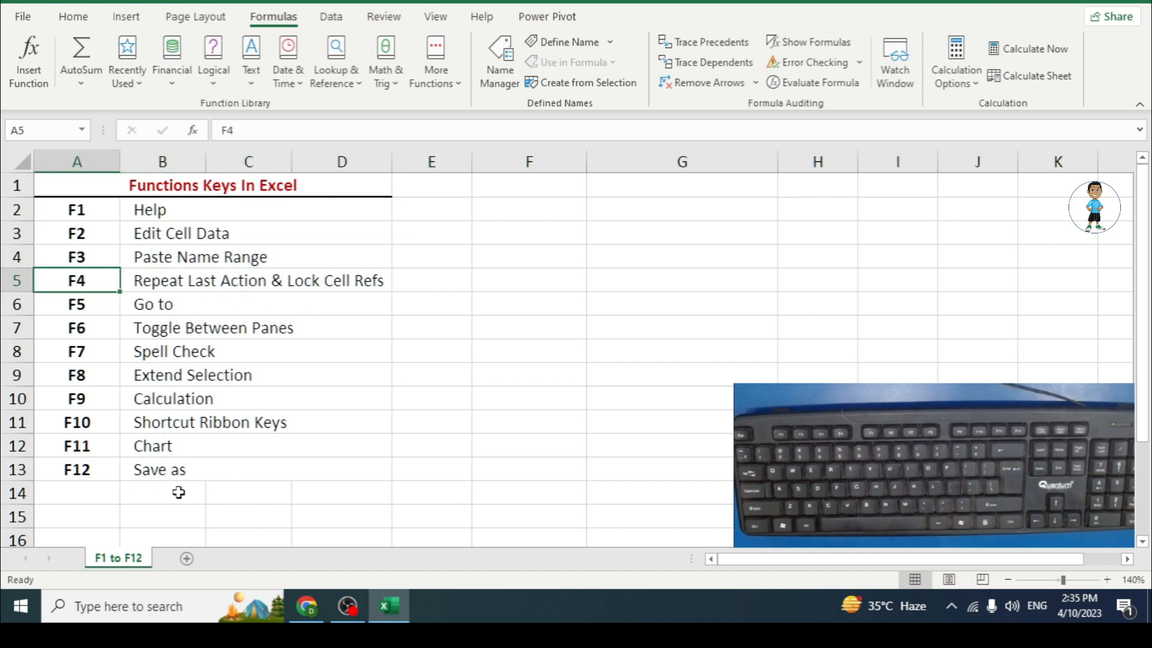
{"action": "left_click", "coordinate": [196, 214]}
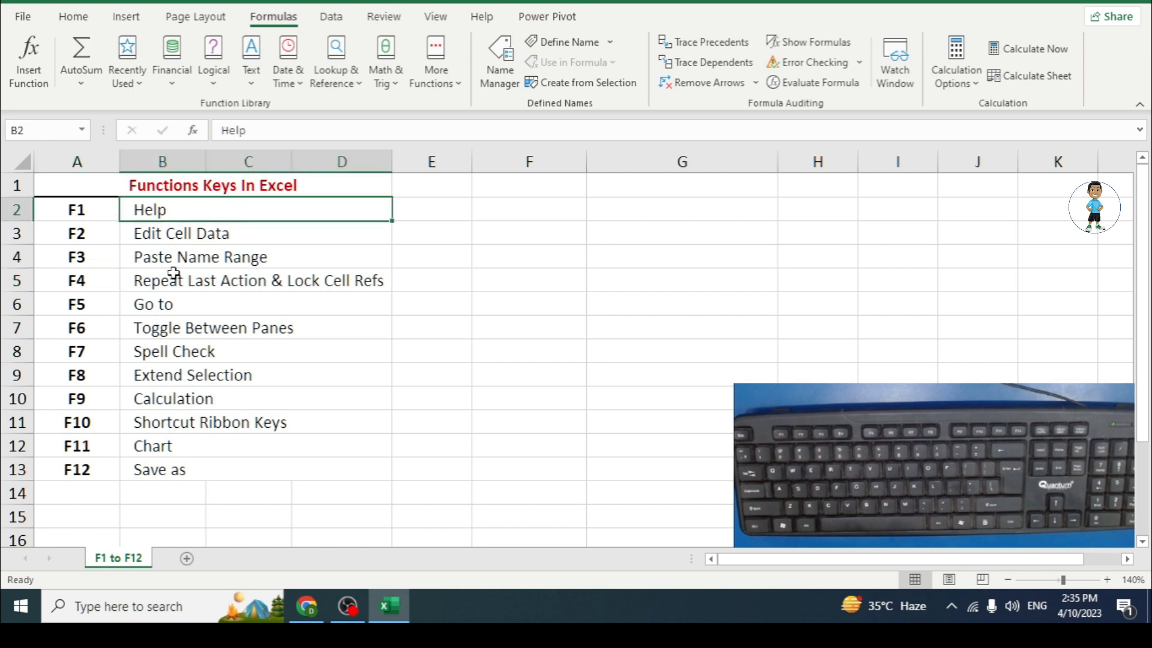
{"action": "left_click", "coordinate": [77, 15]}
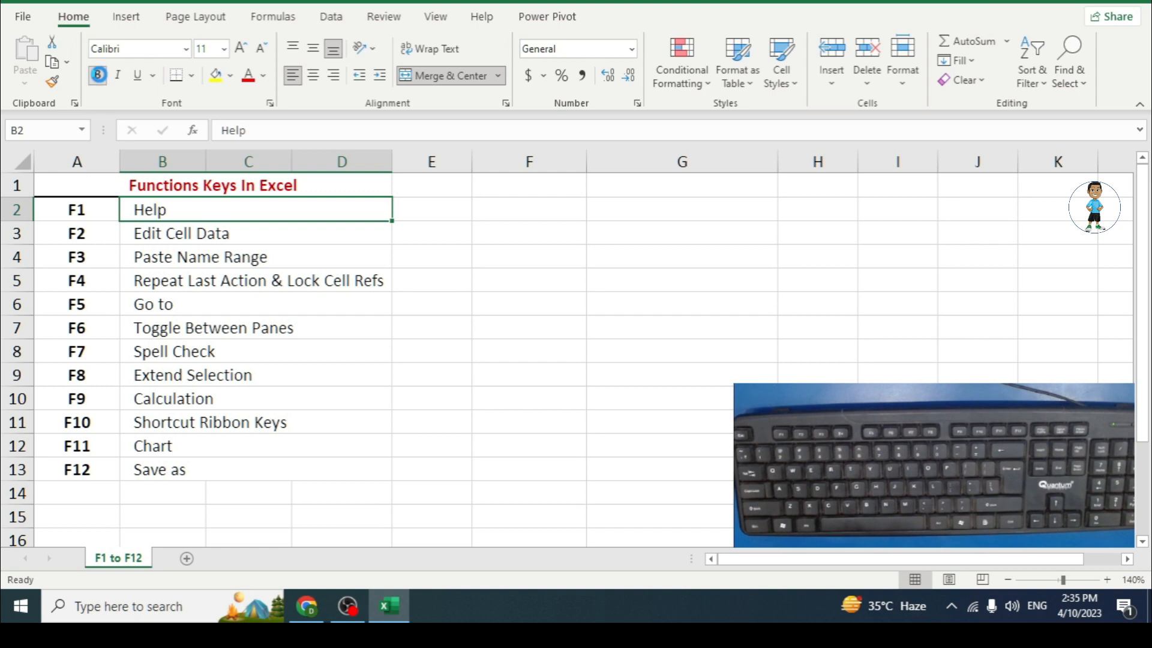
{"action": "left_click", "coordinate": [98, 75]}
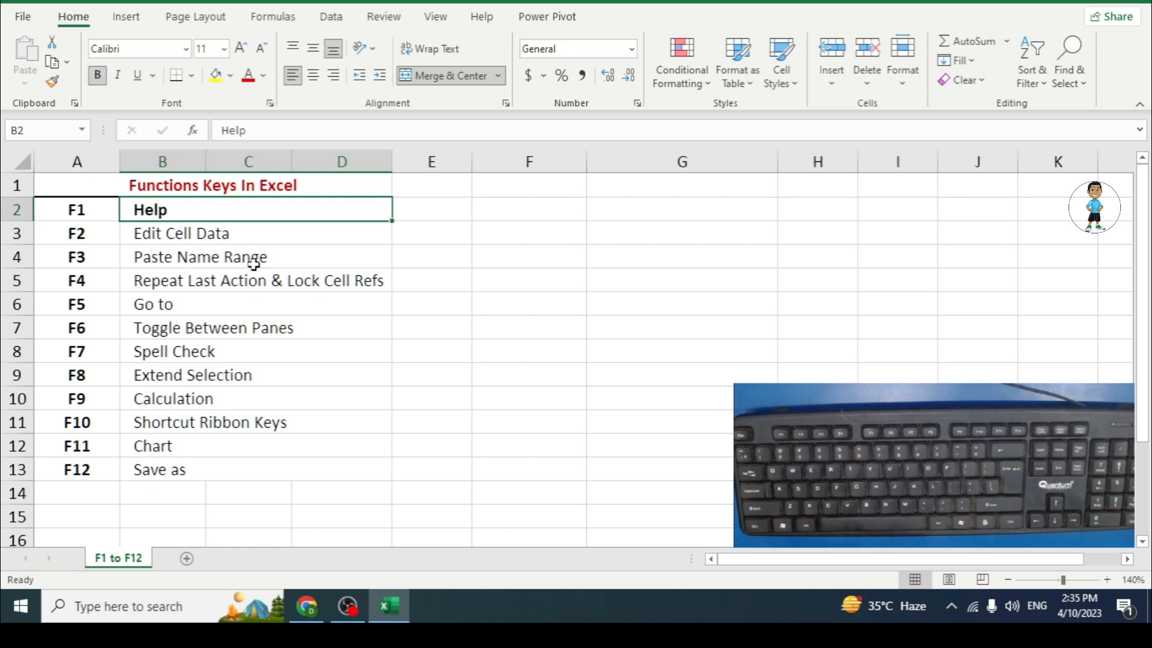
{"action": "left_click", "coordinate": [213, 281]}
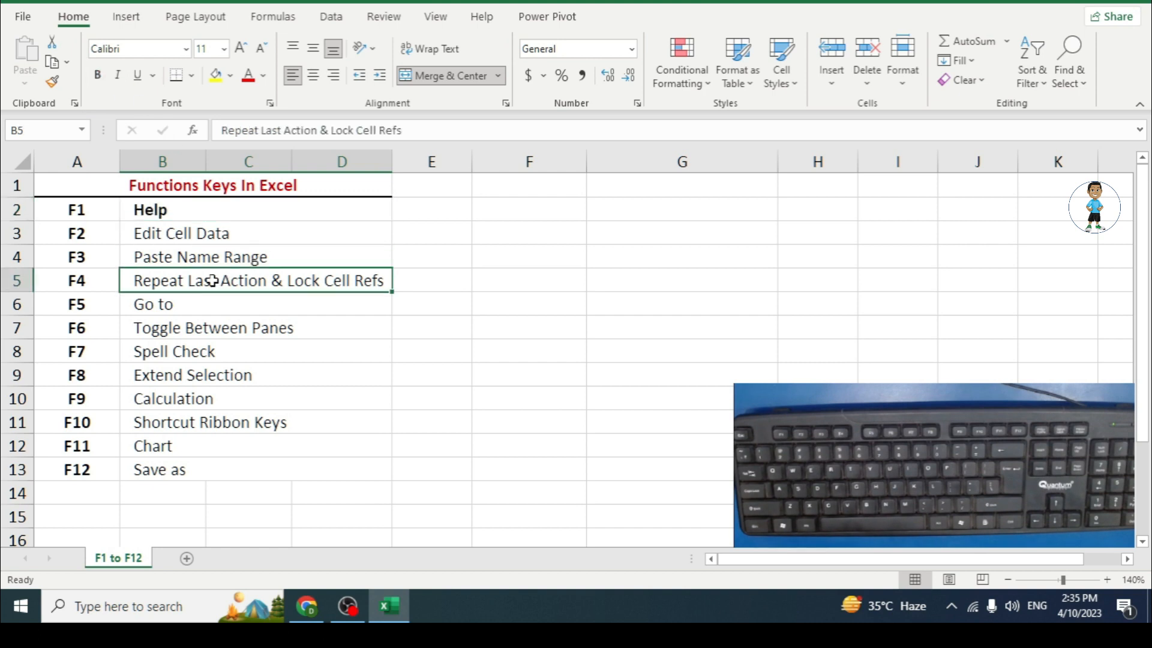
{"action": "key", "text": "F4"}
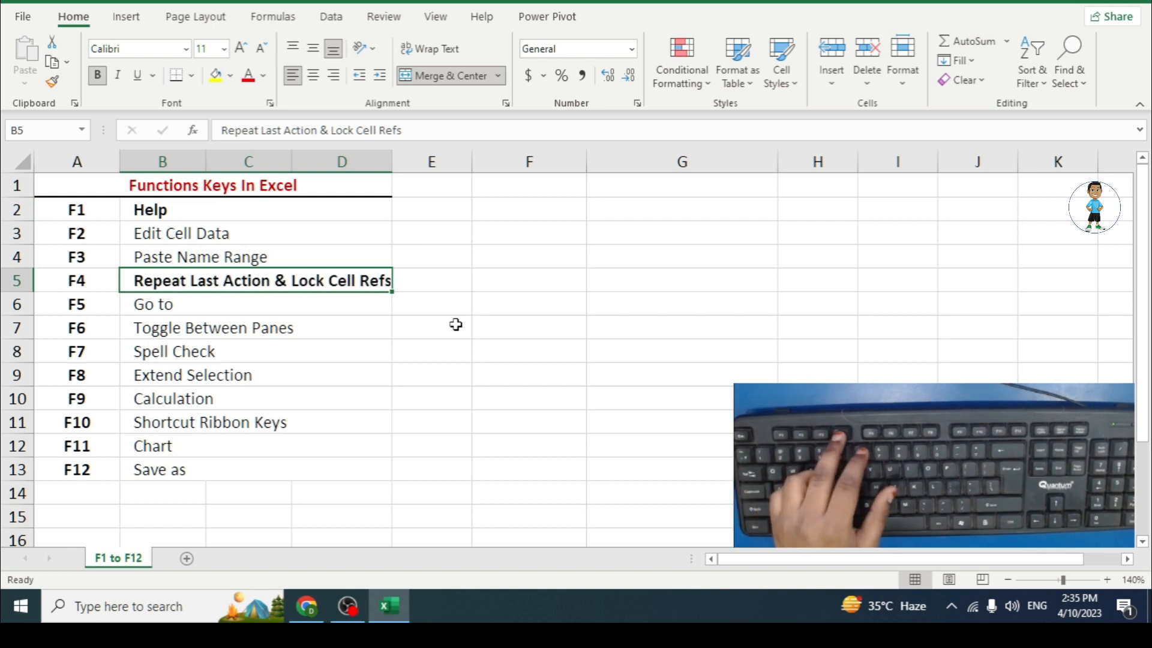
Repeat the bold formatting on the Spell Check, Shortcut Ribbon Keys and Save as descriptions in cells B8, B11 and B13
{"action": "left_click", "coordinate": [202, 357]}
{"action": "key", "text": "F4"}
{"action": "left_click", "coordinate": [198, 421]}
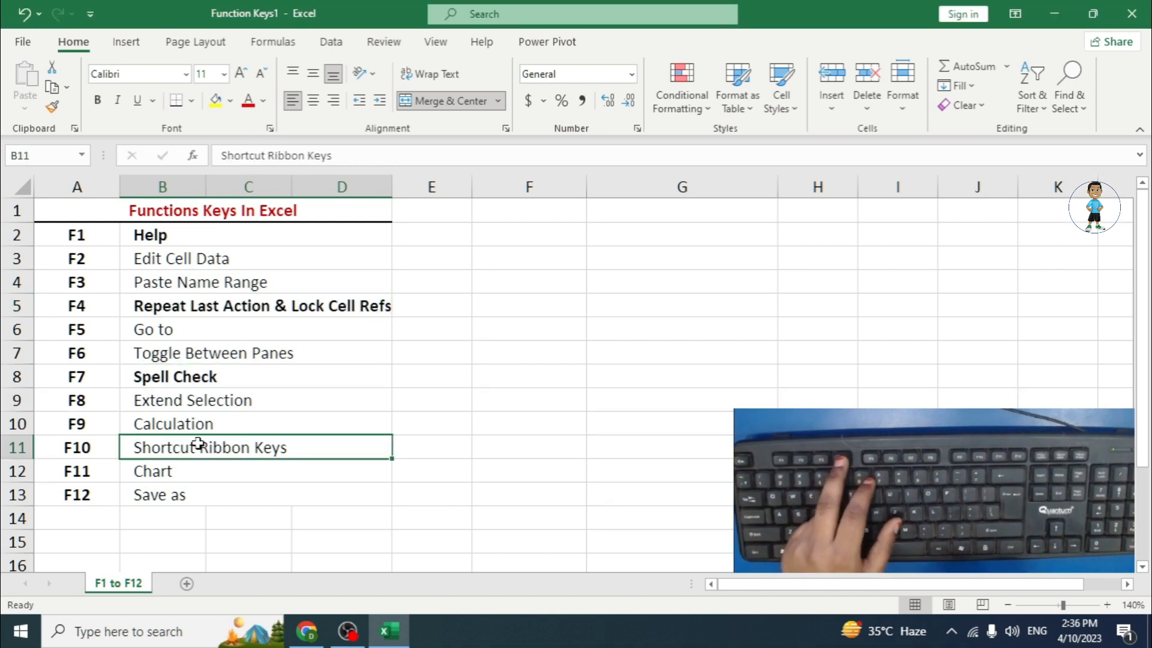
{"action": "key", "text": "F4"}
{"action": "left_click", "coordinate": [180, 487]}
{"action": "key", "text": "F4"}
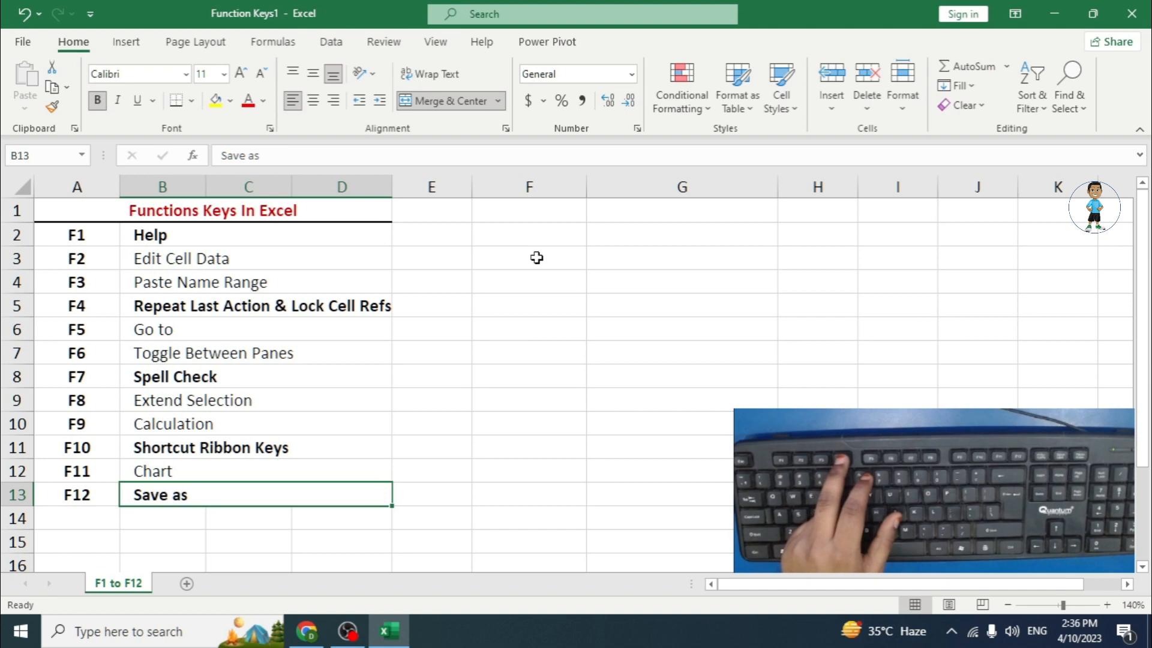
Repeat the bold formatting on empty cell F3 and on the descriptions in cells B3 and B7
{"action": "left_click", "coordinate": [536, 257]}
{"action": "key", "text": "F4"}
{"action": "left_click", "coordinate": [197, 252]}
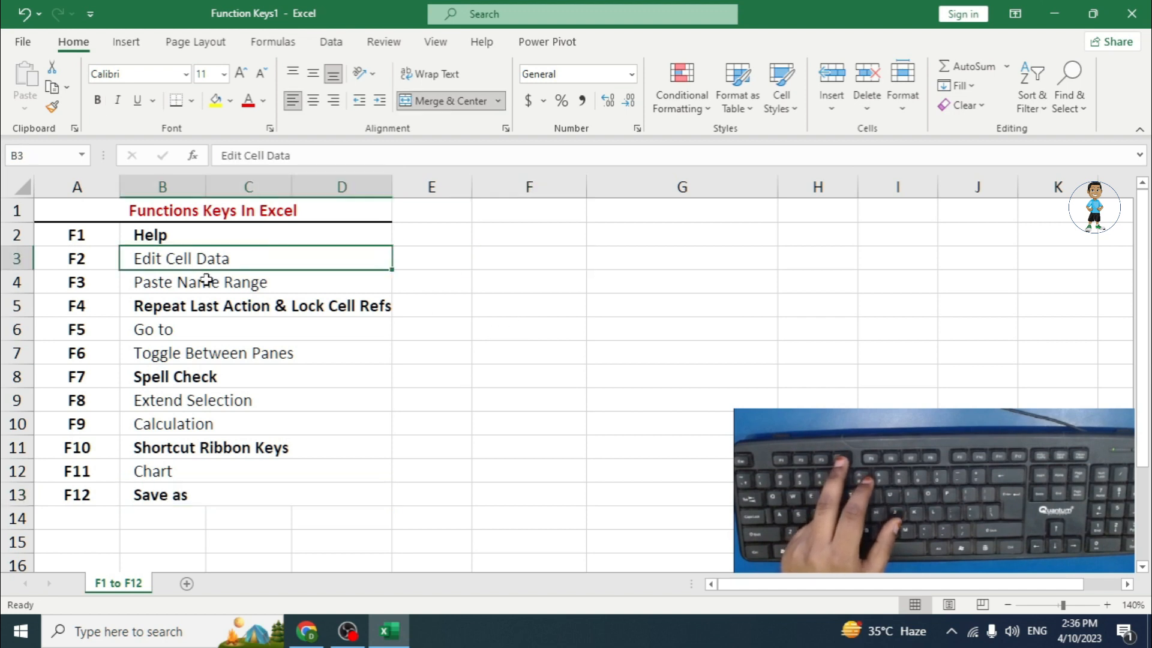
{"action": "key", "text": "F4"}
{"action": "left_click", "coordinate": [198, 349]}
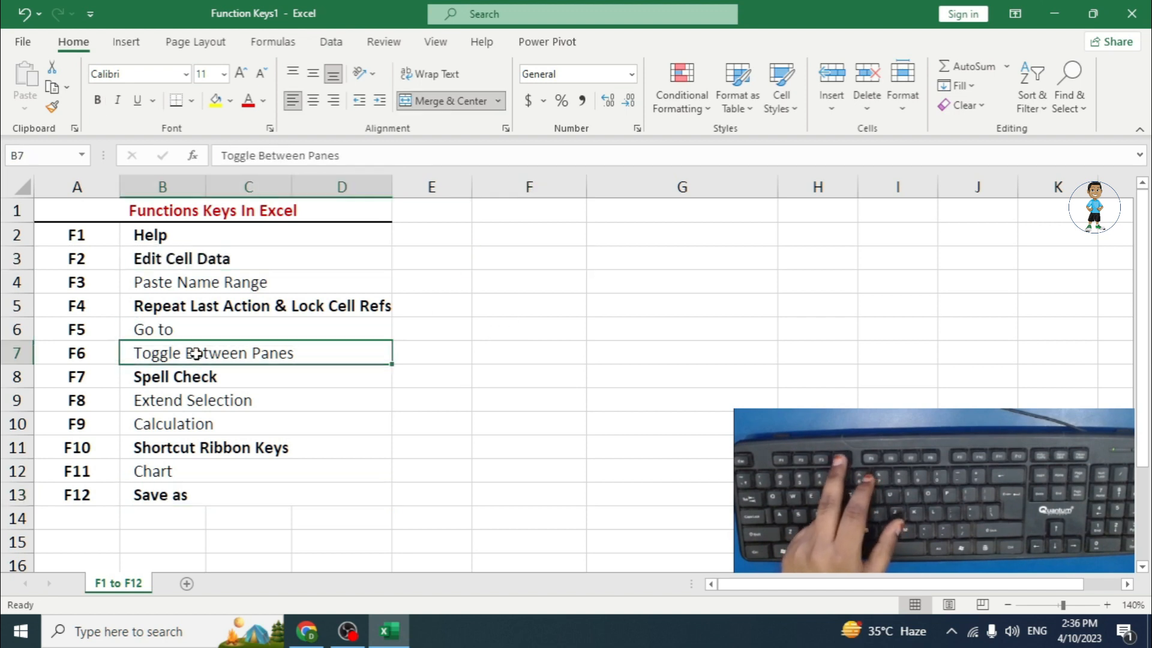
{"action": "key", "text": "F4"}
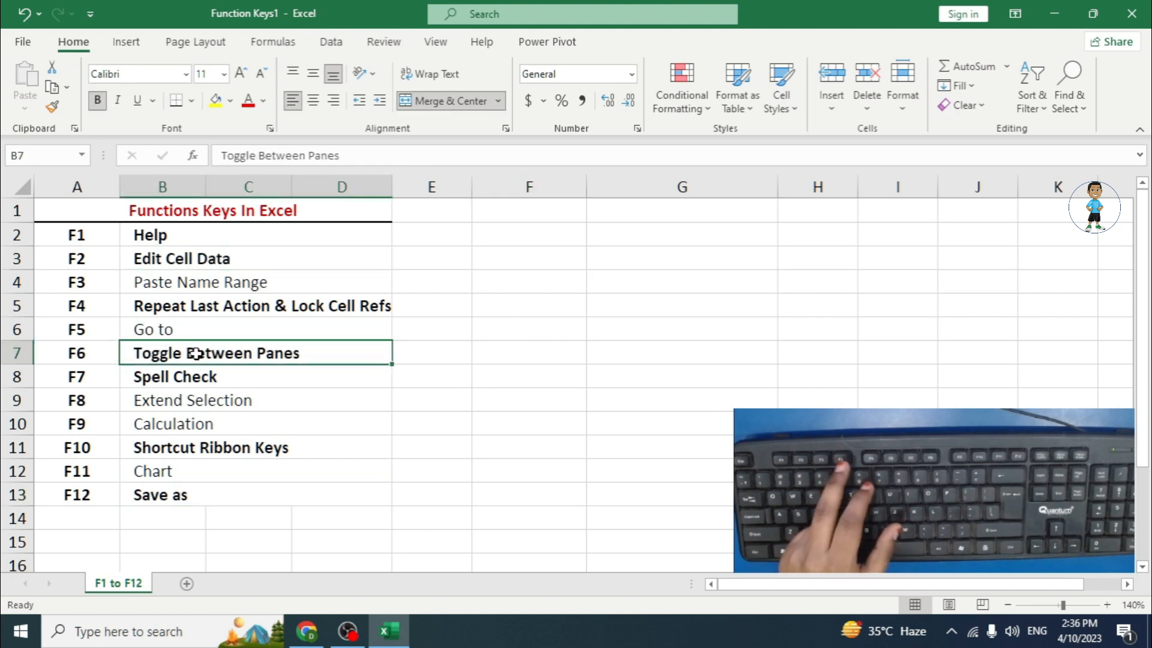
Fill the Help description in cell B2 with yellow and repeat the fill on cells B5 and B7
{"action": "left_click", "coordinate": [204, 233]}
{"action": "left_click", "coordinate": [217, 107]}
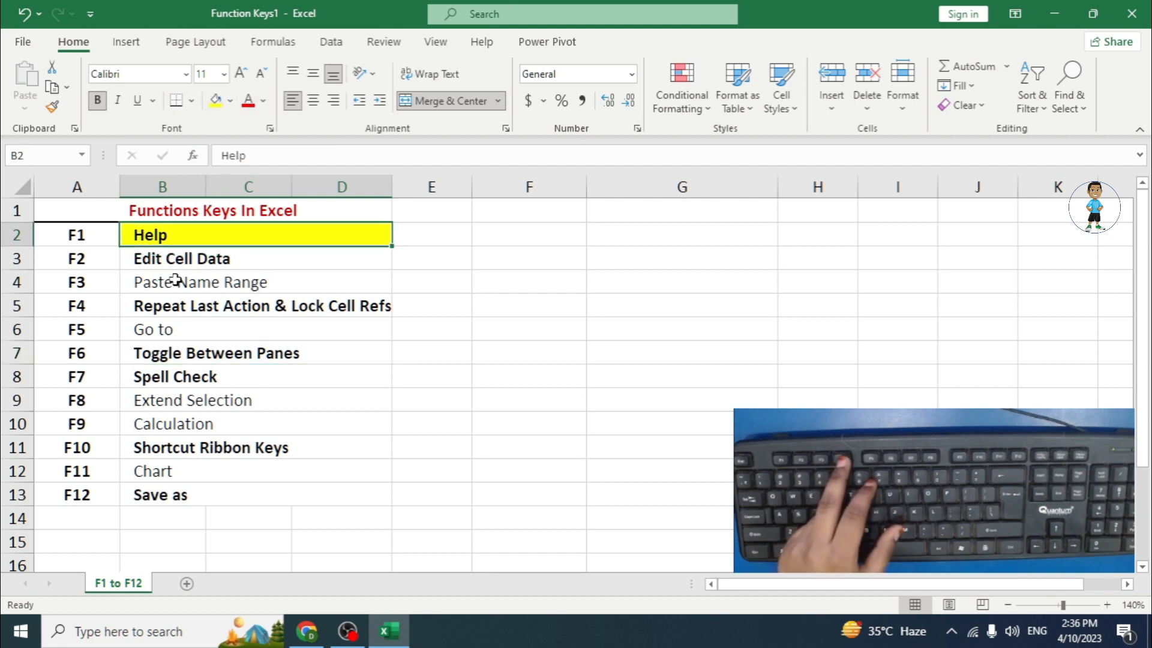
{"action": "left_click", "coordinate": [171, 306]}
{"action": "key", "text": "F4"}
{"action": "left_click", "coordinate": [169, 353]}
{"action": "key", "text": "F4"}
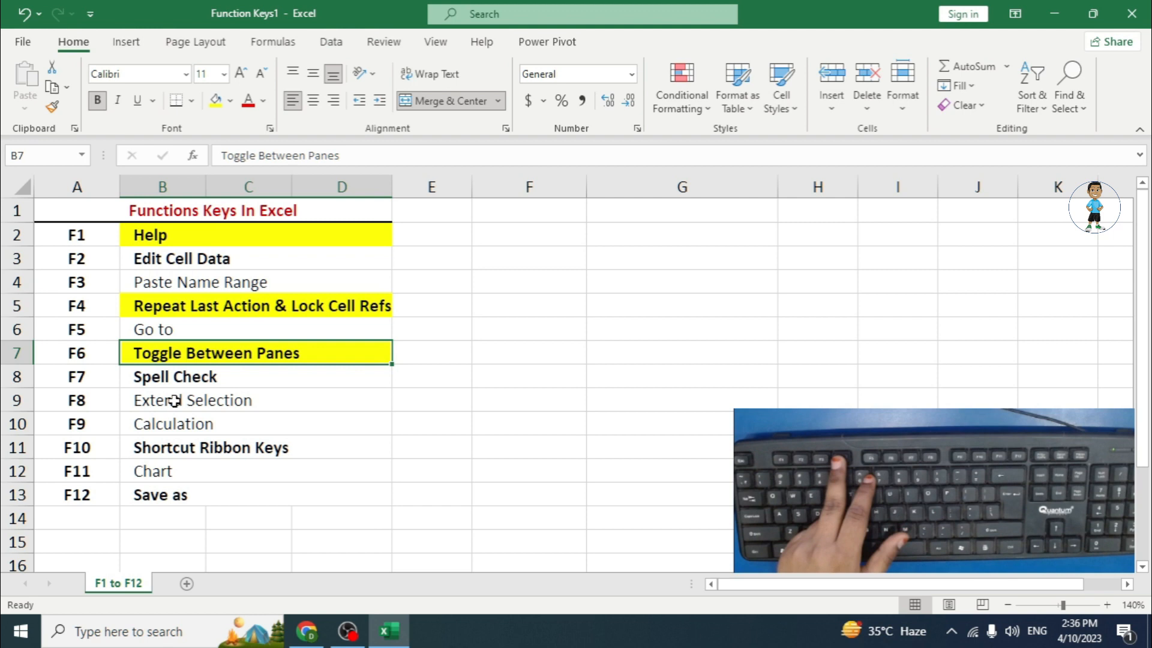
Repeat the yellow fill on the Calculation, Shortcut Ribbon Keys and Save as descriptions in cells B10, B11 and B13
{"action": "left_click", "coordinate": [174, 424]}
{"action": "key", "text": "F4"}
{"action": "left_click", "coordinate": [172, 451]}
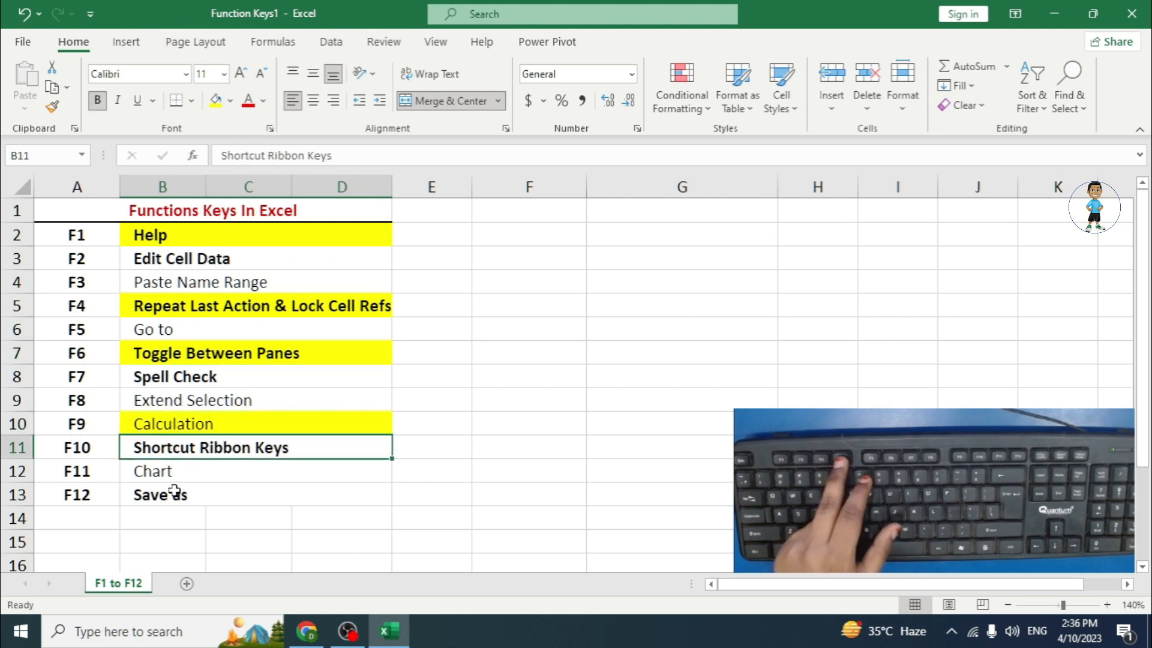
{"action": "key", "text": "F4"}
{"action": "left_click", "coordinate": [173, 494]}
{"action": "key", "text": "F4"}
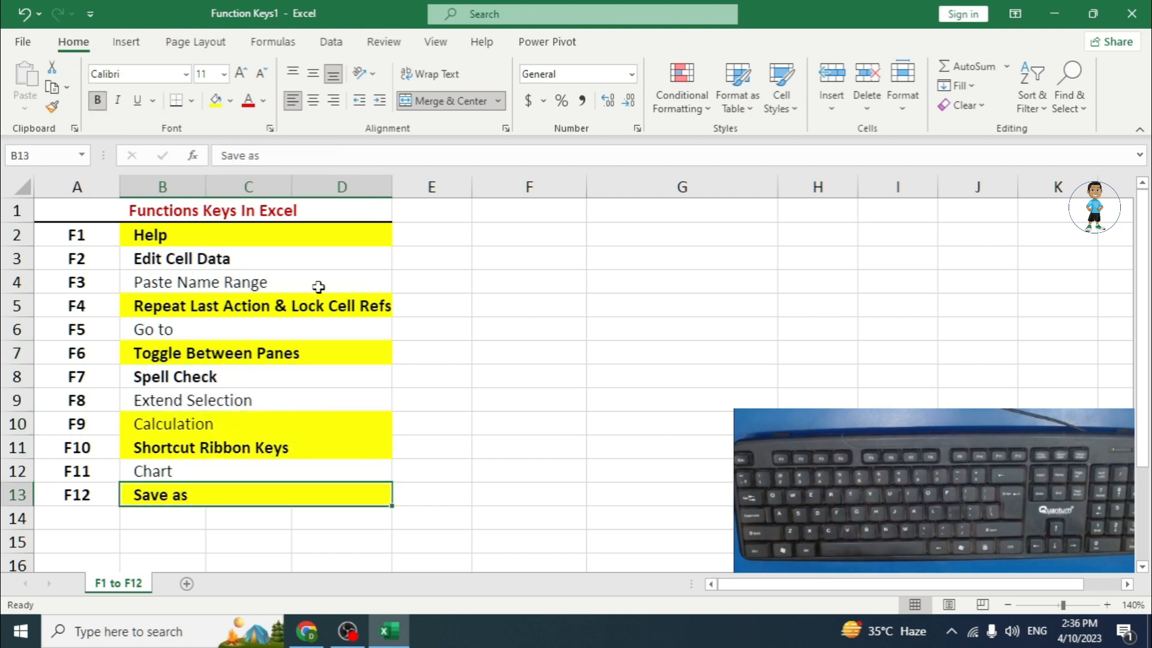
Copy the title in A1 to cell F1, repeat the paste in F2, and end the copy mode
{"action": "left_click", "coordinate": [208, 215]}
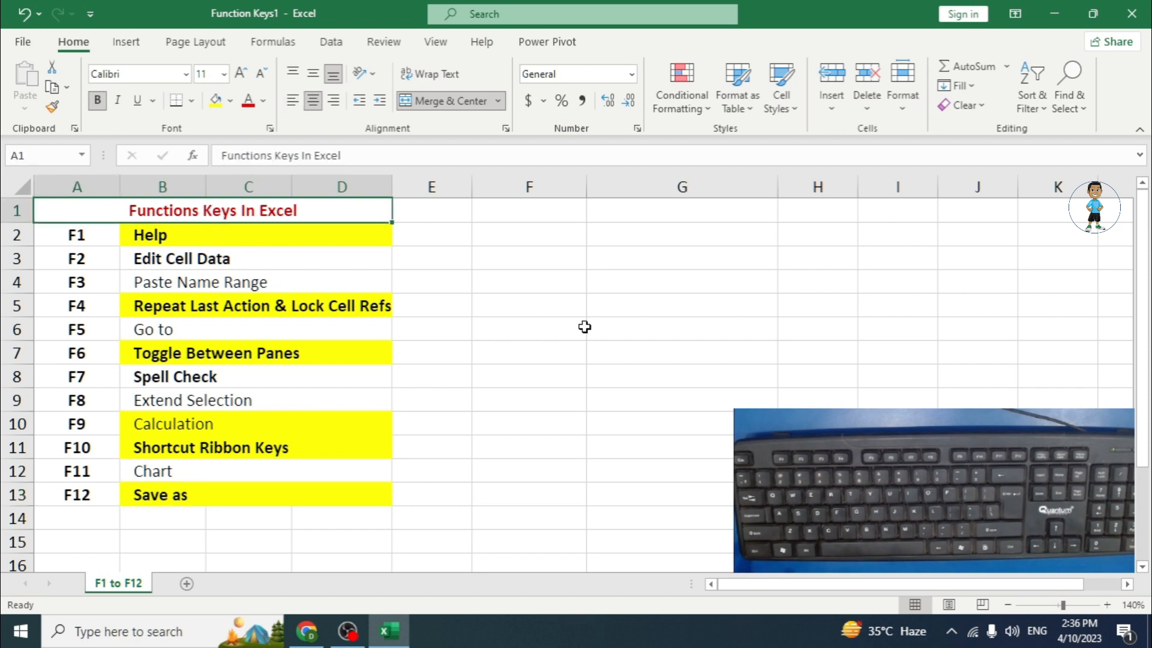
{"action": "key", "text": "ctrl+c"}
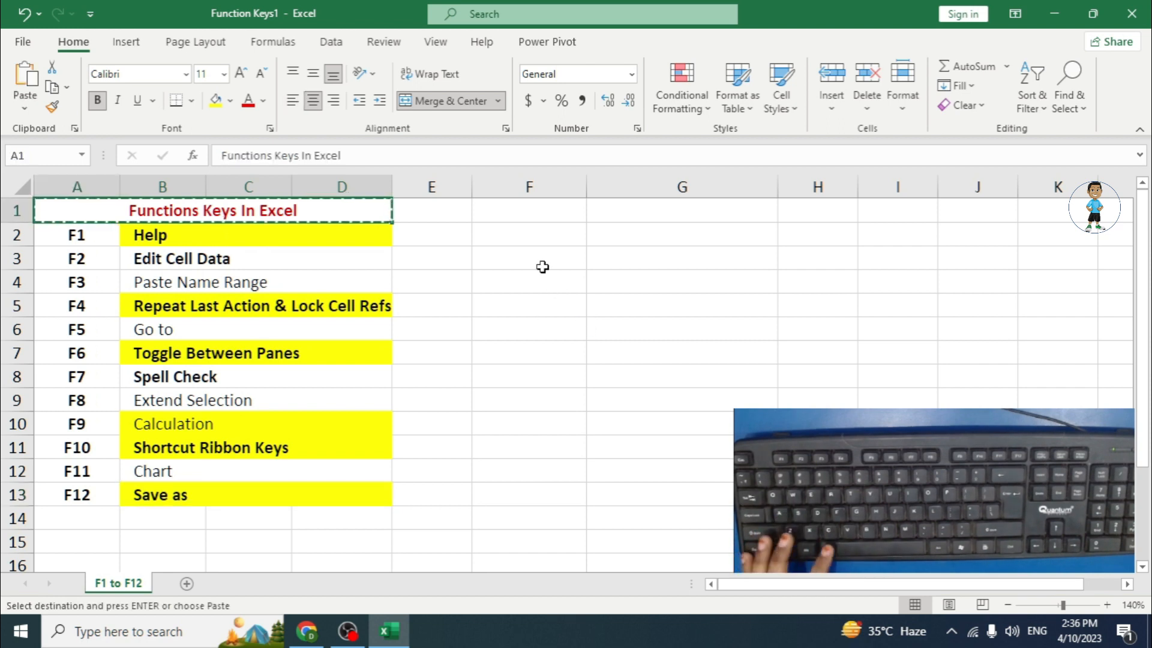
{"action": "left_click", "coordinate": [497, 213]}
{"action": "key", "text": "ctrl+v"}
{"action": "left_click", "coordinate": [551, 240]}
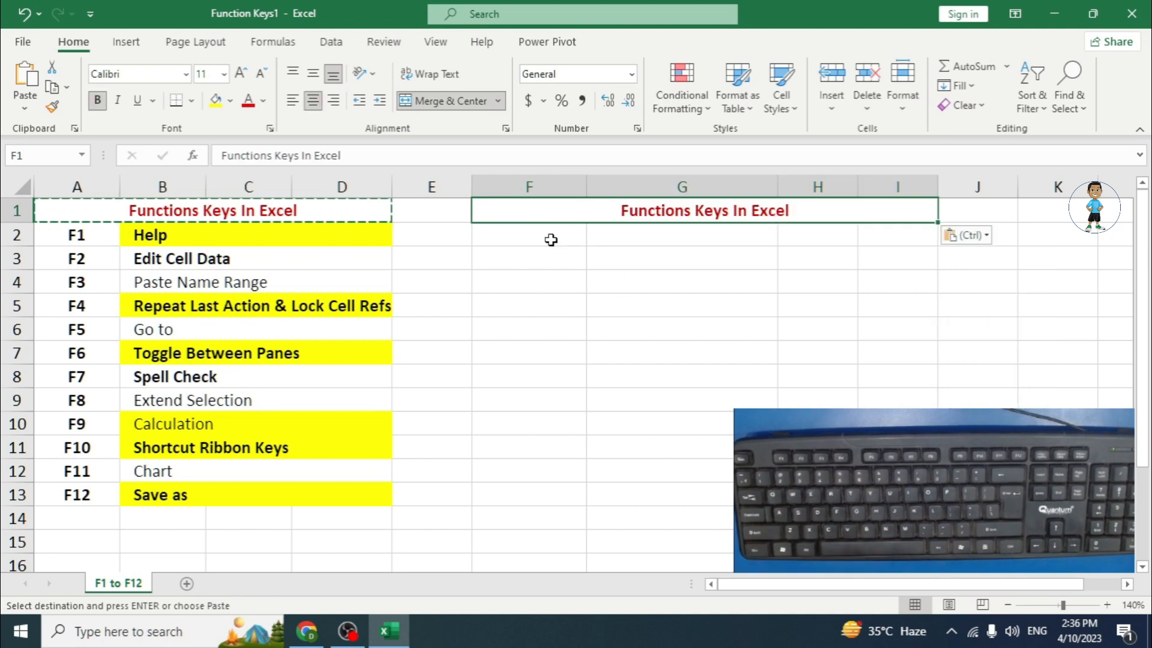
{"action": "left_click", "coordinate": [551, 241]}
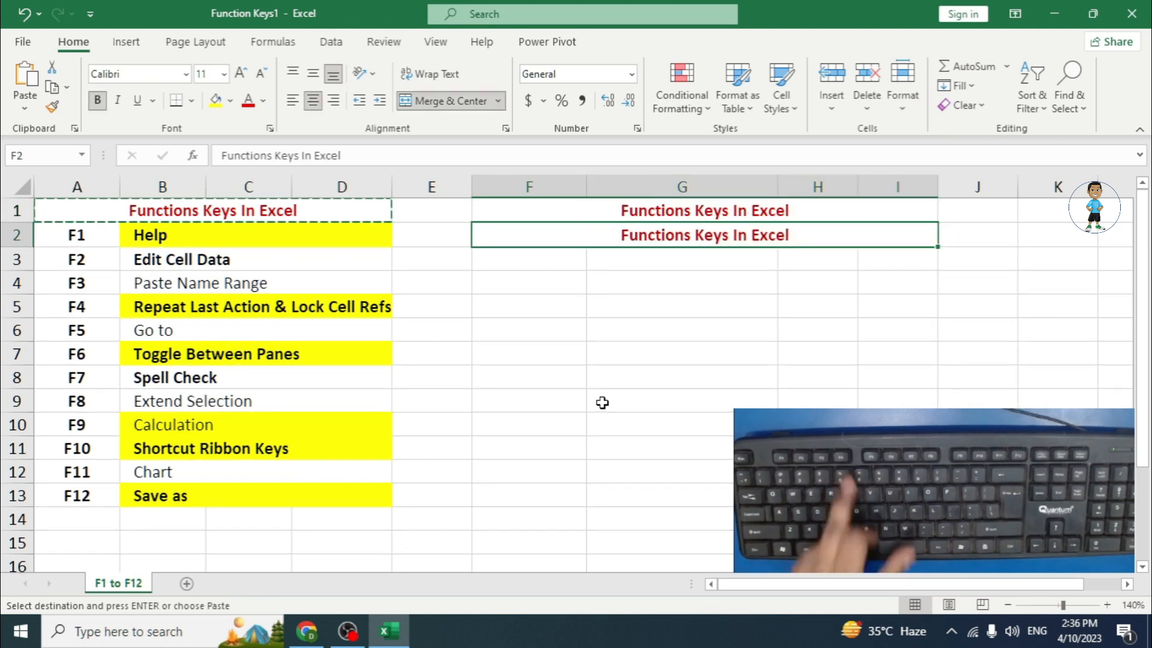
{"action": "key", "text": "F4"}
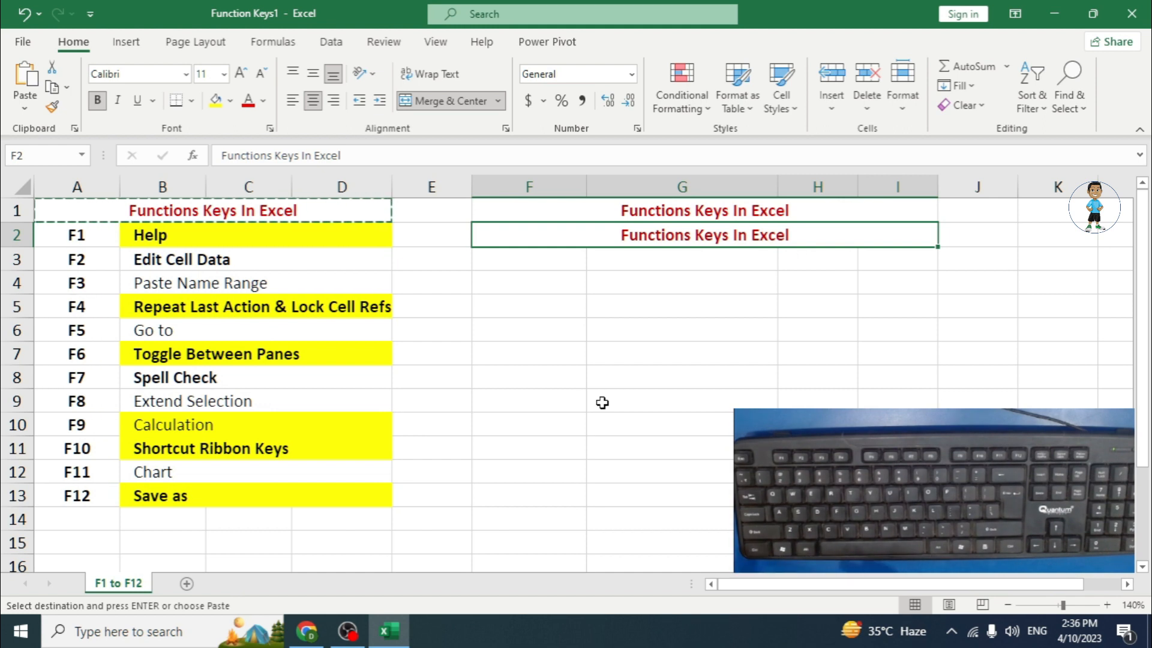
{"action": "key", "text": "Escape"}
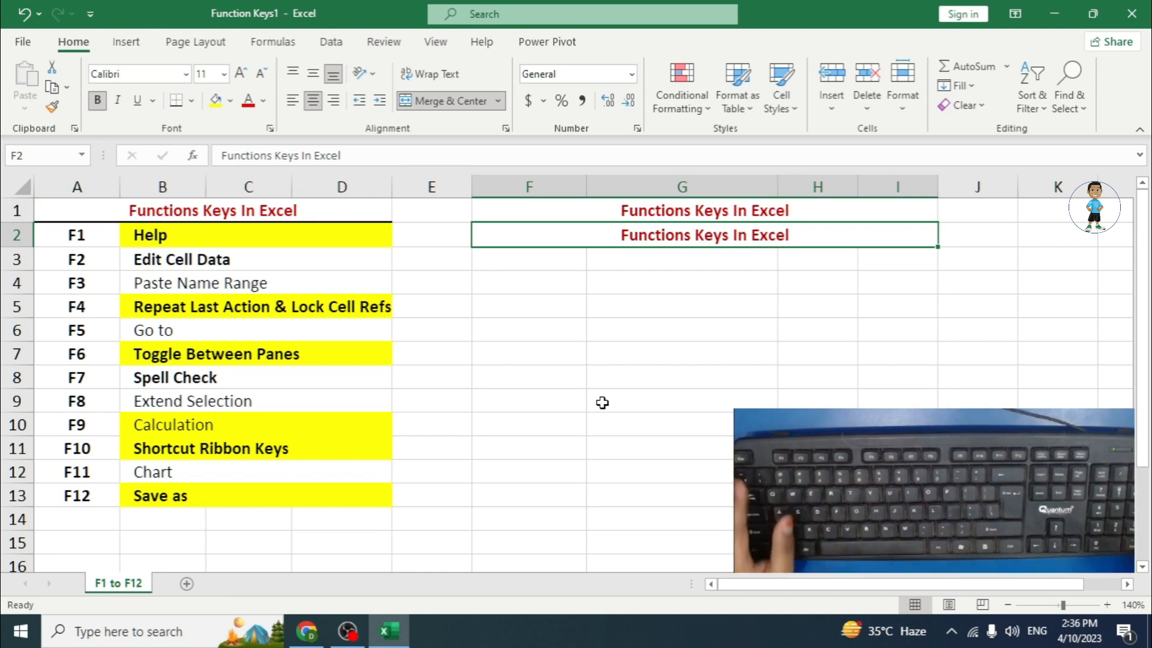
Undo the pasted titles, yellow fills and bold formatting, and select the F4 description in cell B5
{"action": "key", "text": "ctrl+z"}
{"action": "key", "text": "ctrl+z"}
{"action": "key", "text": "ctrl+z"}
{"action": "key", "text": "ctrl+z"}
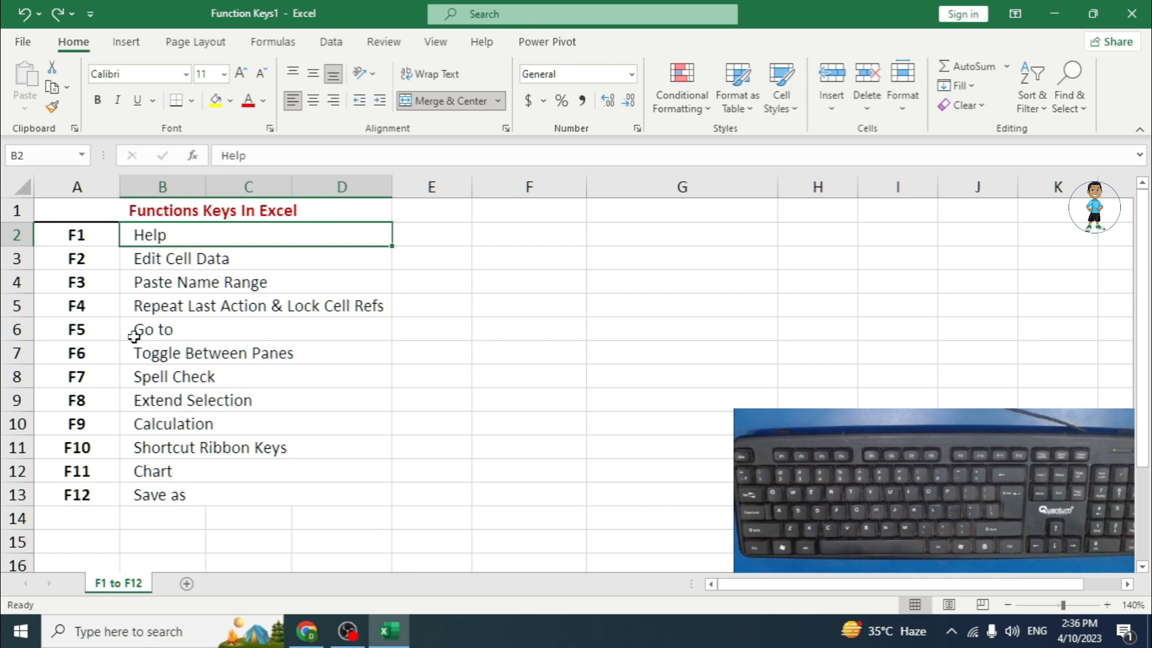
{"action": "left_click", "coordinate": [317, 304]}
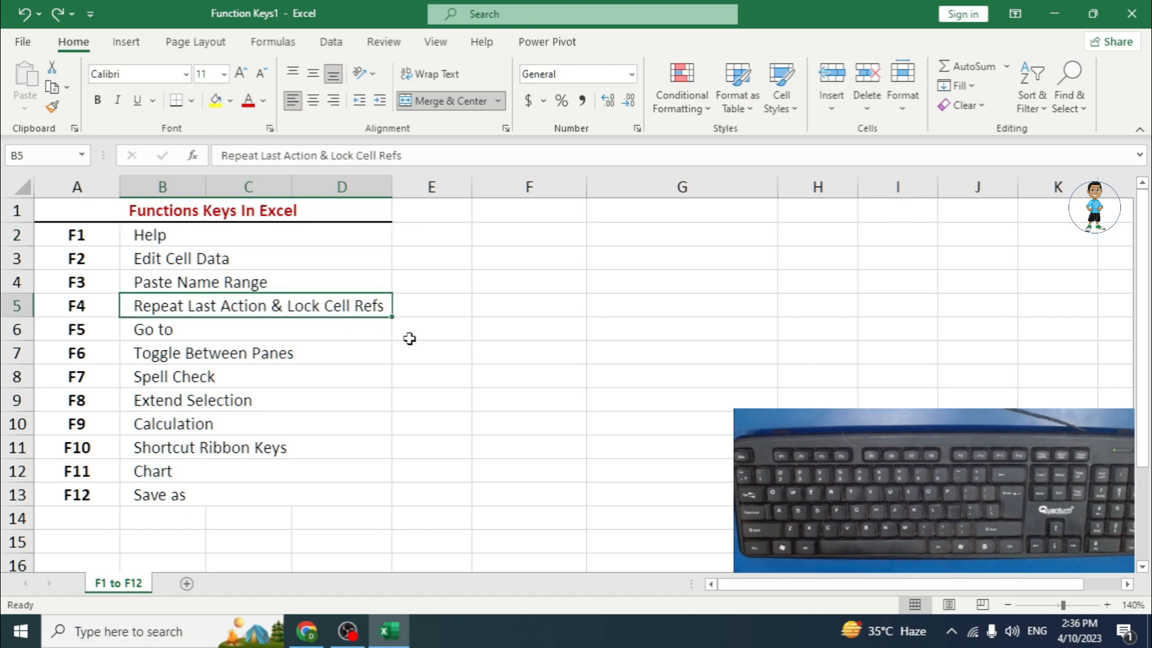
{"action": "left_click", "coordinate": [106, 305]}
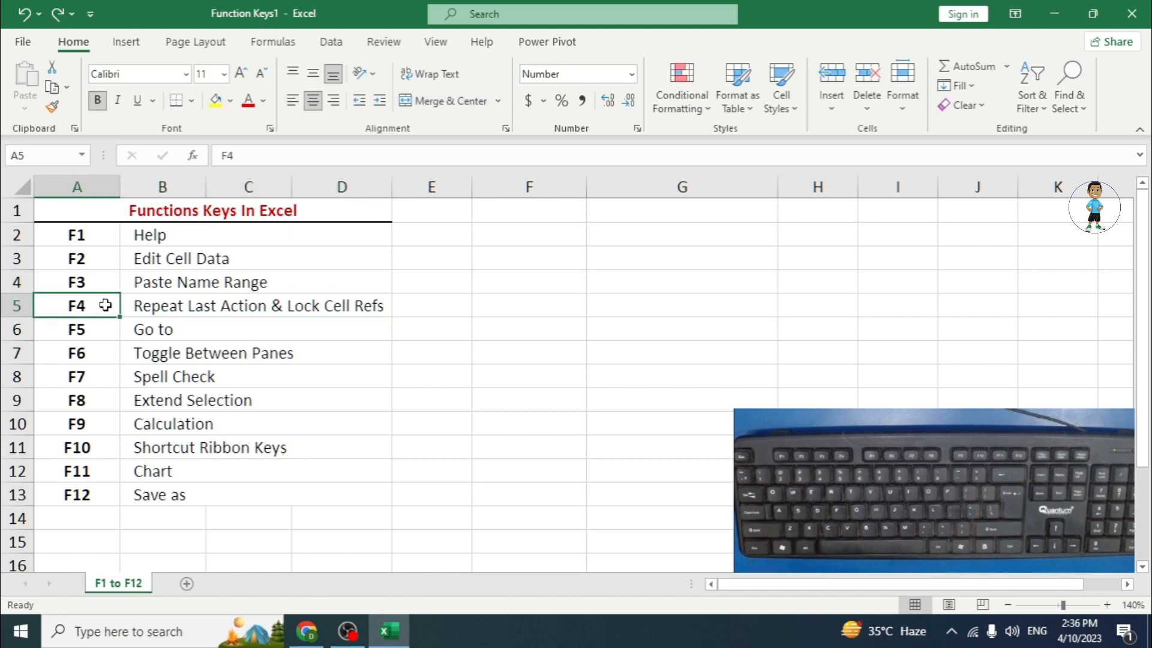
{"action": "left_click", "coordinate": [259, 302]}
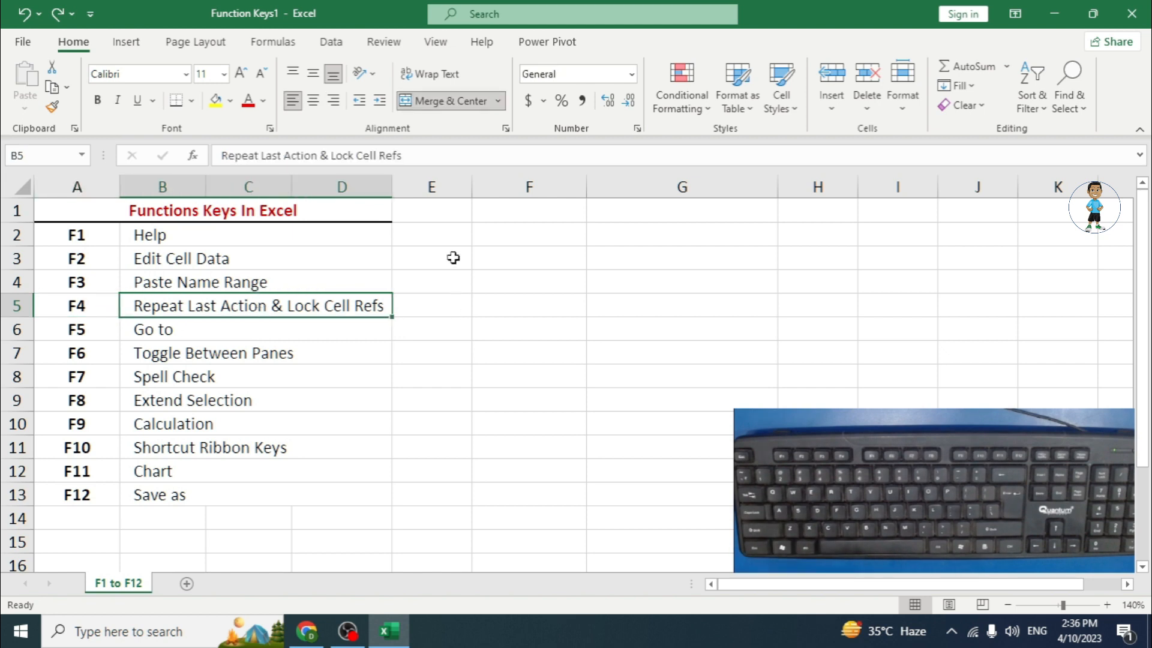
Enter 1 in cell E2 and 2 in E3, and extend the number series down to E11
{"action": "left_click", "coordinate": [449, 239]}
{"action": "type", "text": "1"}
{"action": "key", "text": "Return"}
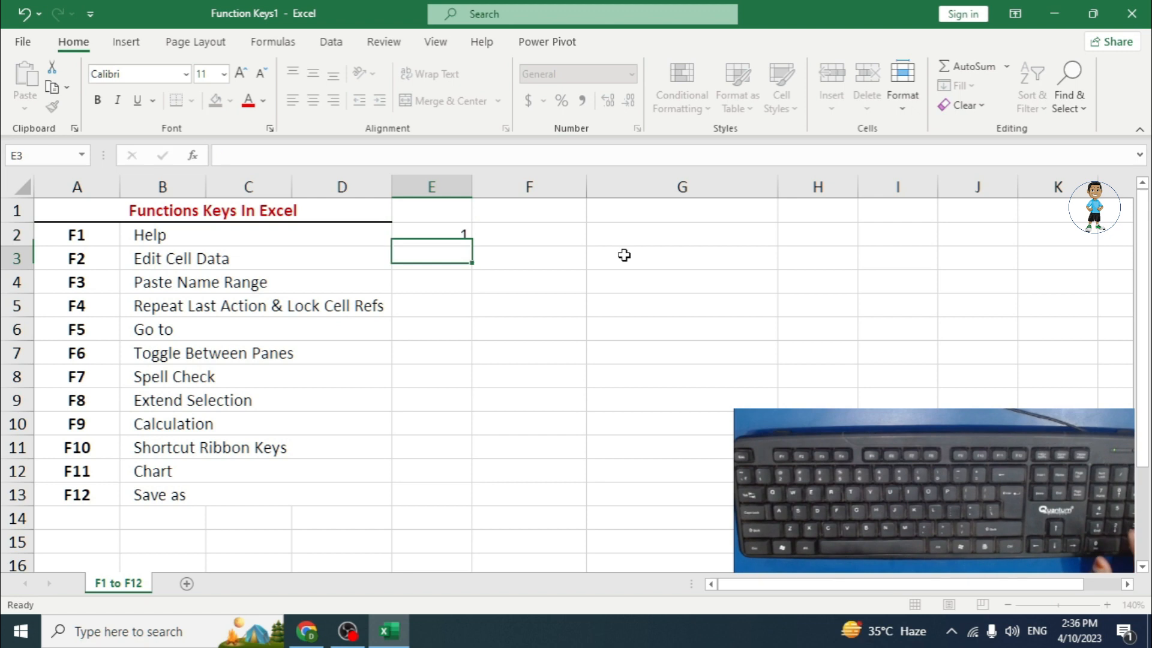
{"action": "left_click", "coordinate": [463, 238]}
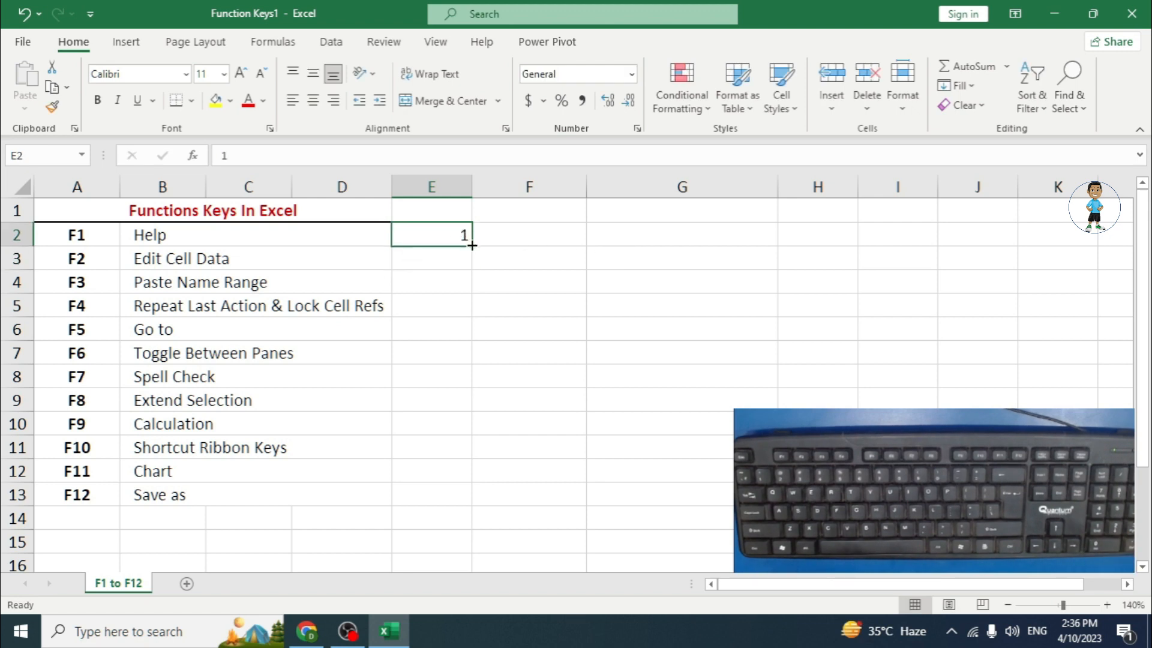
{"action": "left_click", "coordinate": [459, 260]}
{"action": "type", "text": "2"}
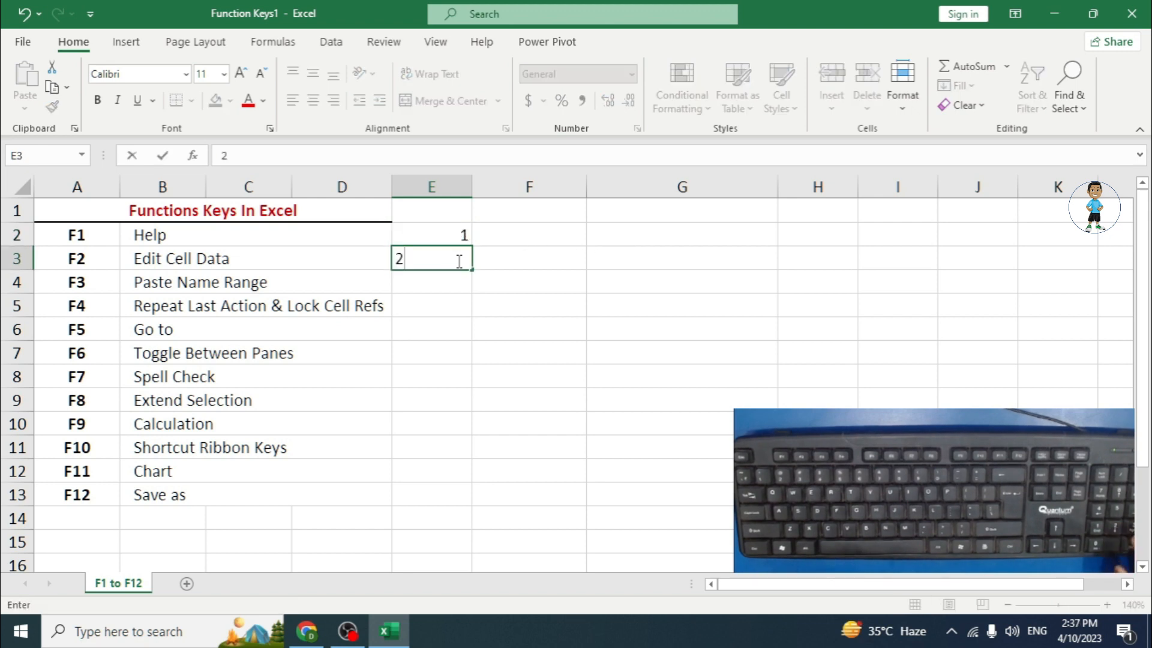
{"action": "key", "text": "Return"}
{"action": "left_click_drag", "start_coordinate": [450, 239], "coordinate": [470, 457]}
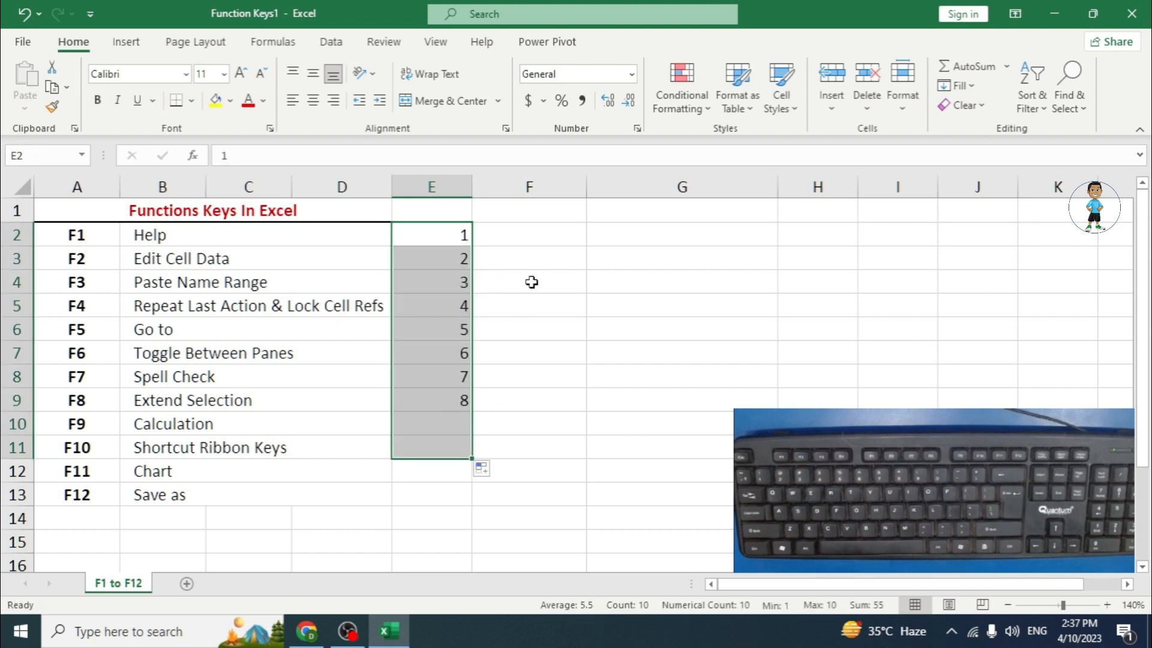
Enter the value 1 in cell G2
{"action": "left_click", "coordinate": [533, 239]}
{"action": "left_click", "coordinate": [604, 238]}
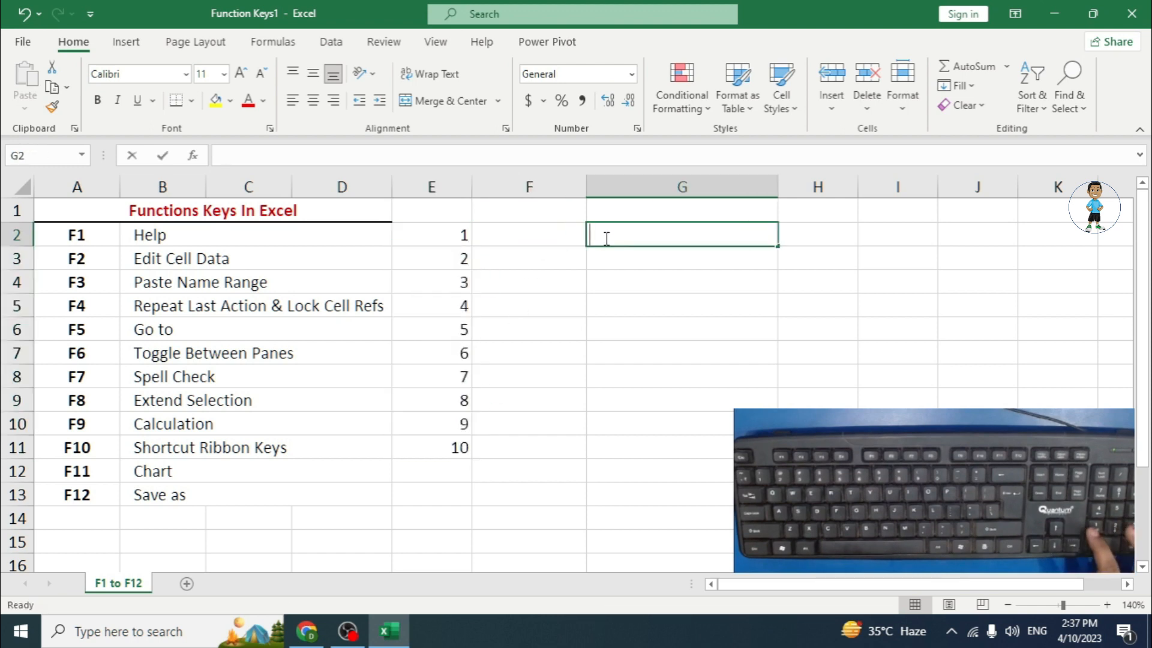
{"action": "type", "text": "1"}
{"action": "key", "text": "Return"}
Enter the formula =E2+G2 in cell F2 and reselect that cell
{"action": "left_click", "coordinate": [554, 236]}
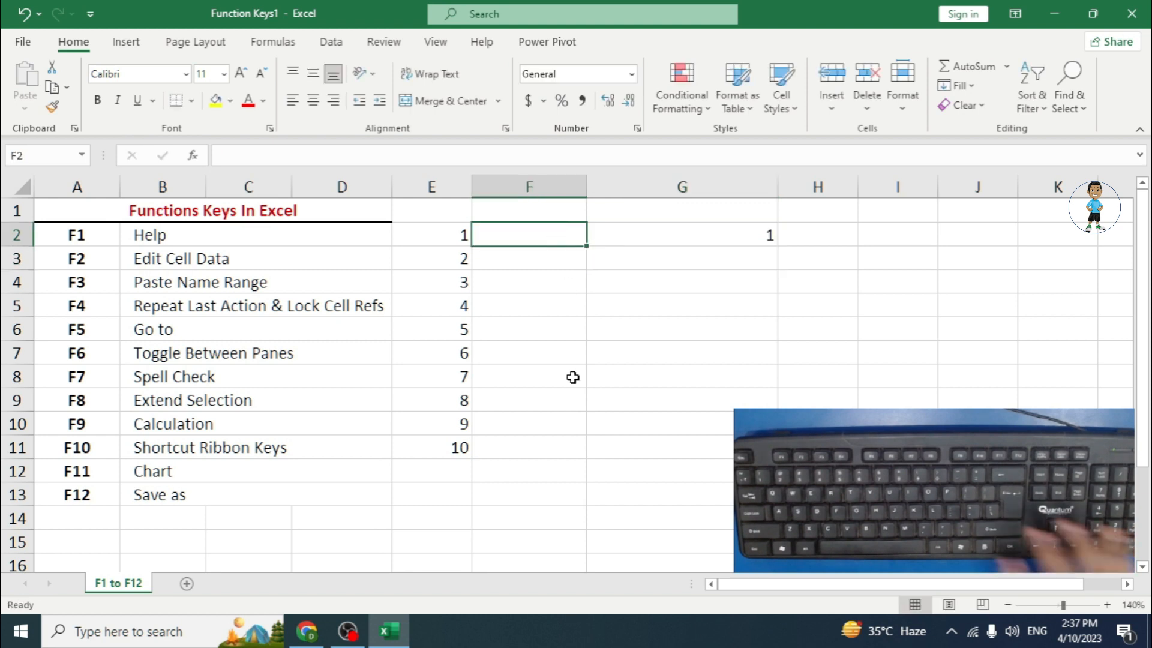
{"action": "type", "text": "="}
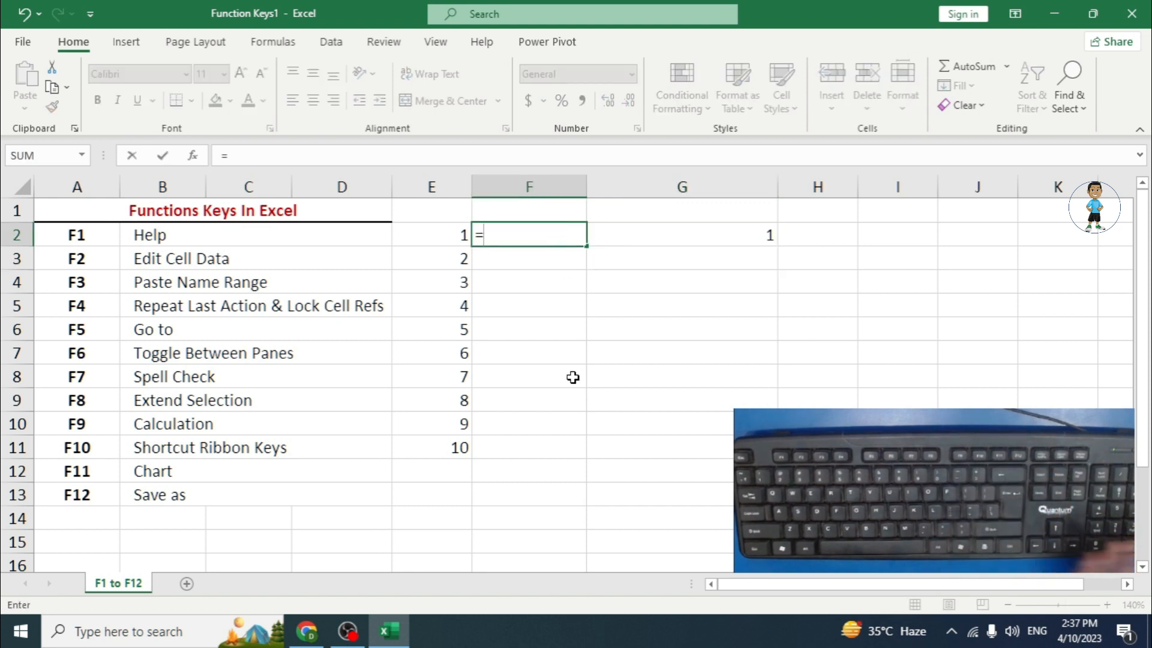
{"action": "left_click", "coordinate": [450, 241]}
{"action": "type", "text": "+"}
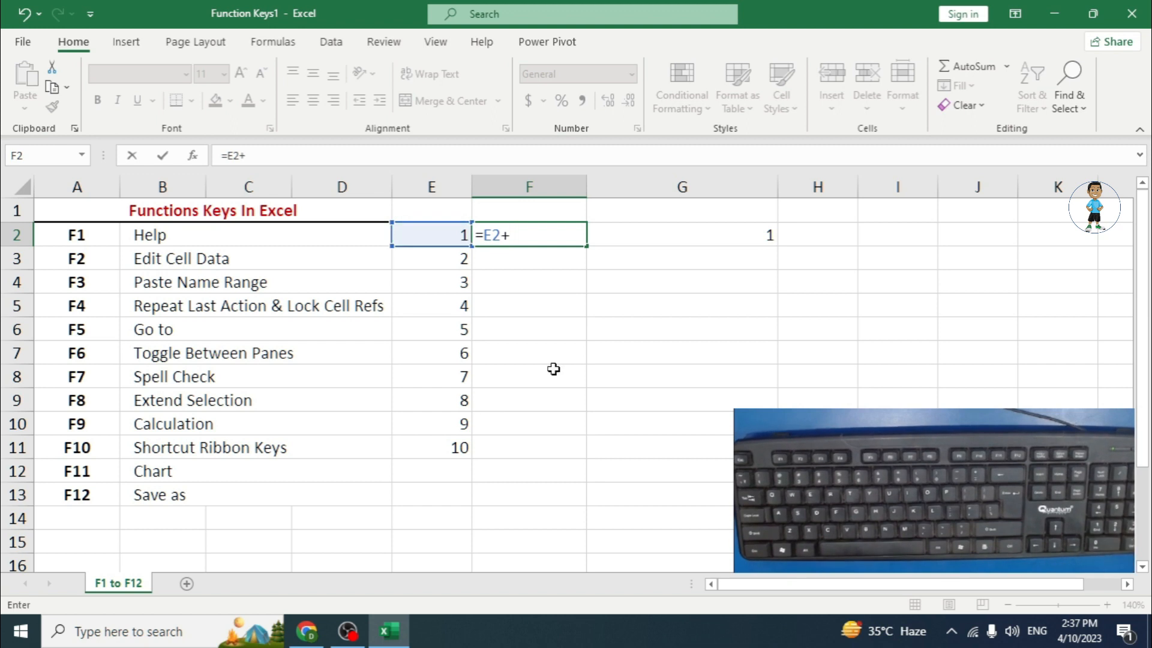
{"action": "left_click", "coordinate": [647, 234]}
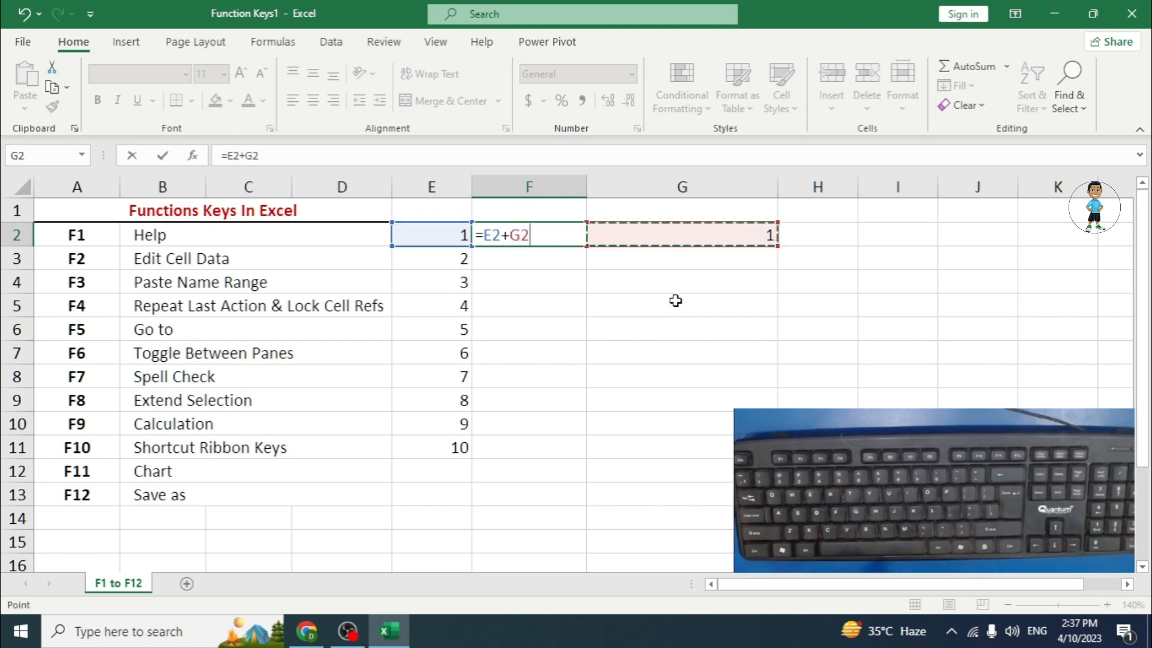
{"action": "key", "text": "Return"}
{"action": "left_click", "coordinate": [586, 240]}
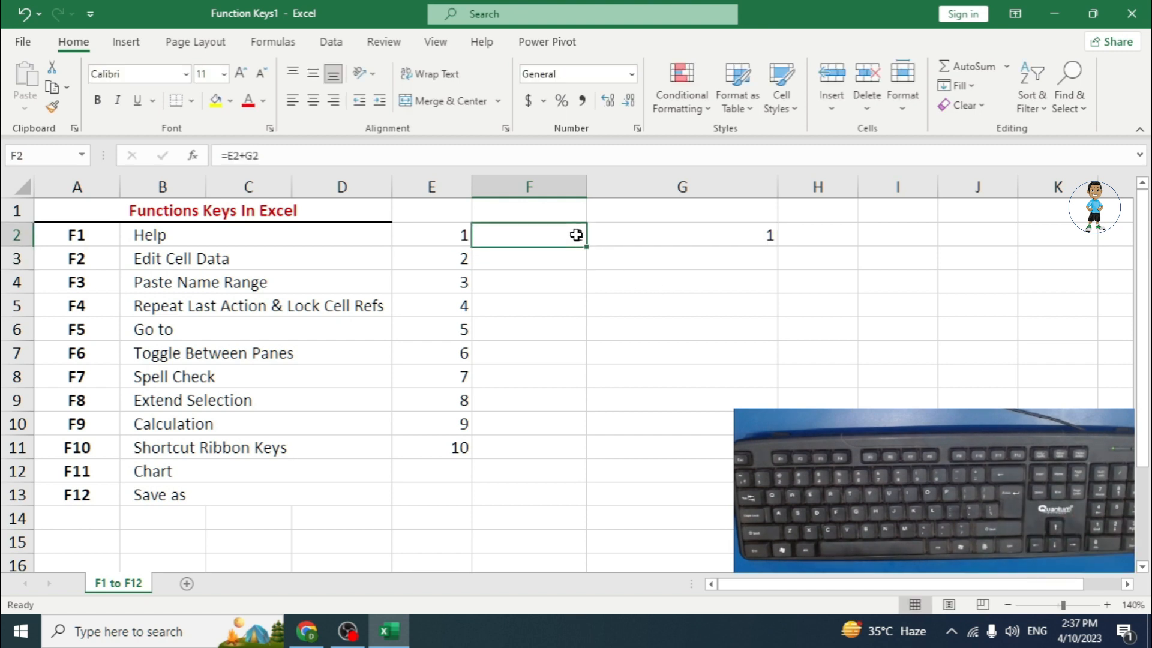
Fill the formula in F2 down to F11 and select E3:F11 to compare the two columns
{"action": "left_click_drag", "start_coordinate": [586, 245], "coordinate": [575, 459]}
{"action": "left_click", "coordinate": [622, 324]}
{"action": "left_click_drag", "start_coordinate": [579, 264], "coordinate": [442, 439]}
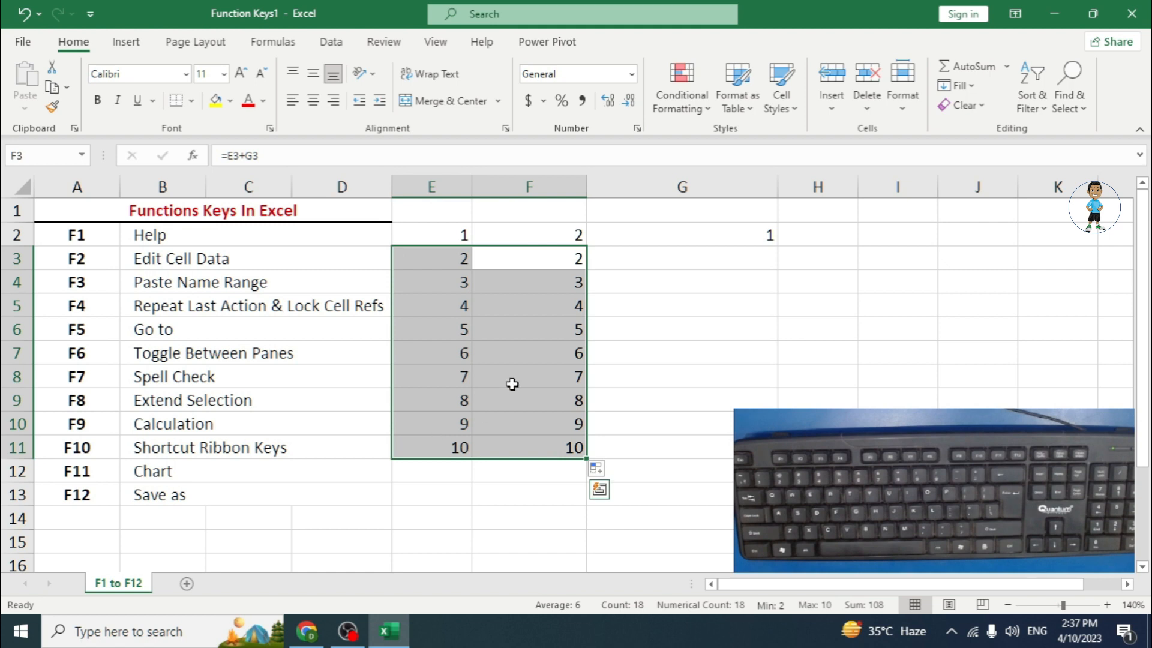
{"action": "left_click", "coordinate": [512, 383]}
Examine which cells the formulas in F2 and F3 refer to
{"action": "left_click", "coordinate": [547, 234]}
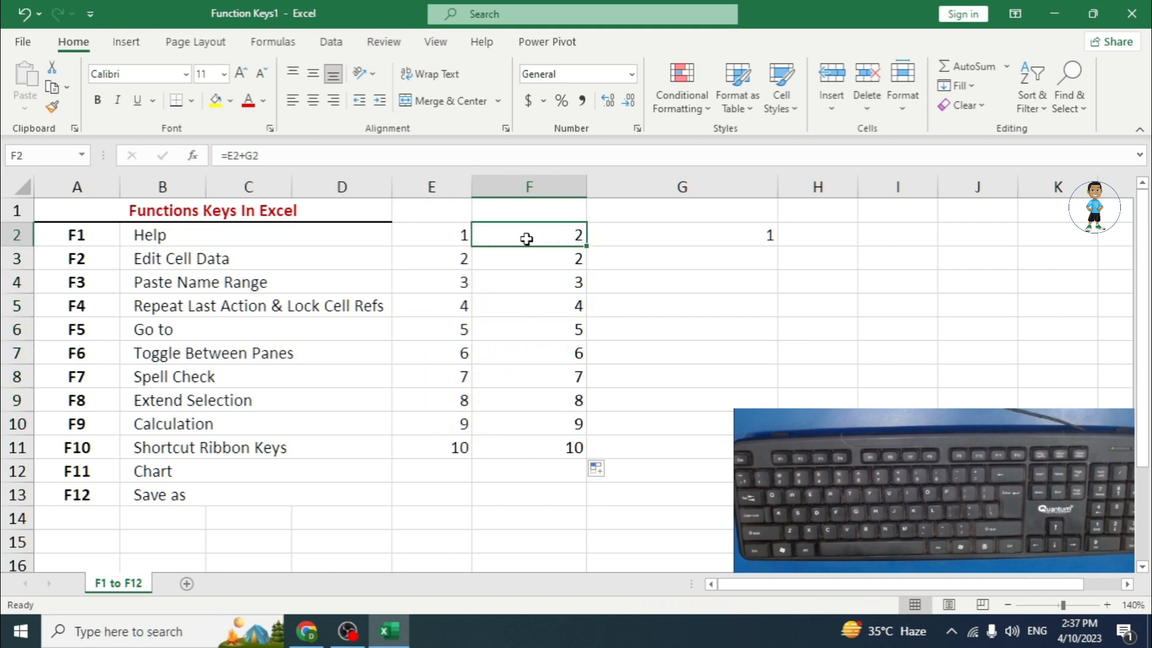
{"action": "left_click", "coordinate": [262, 155]}
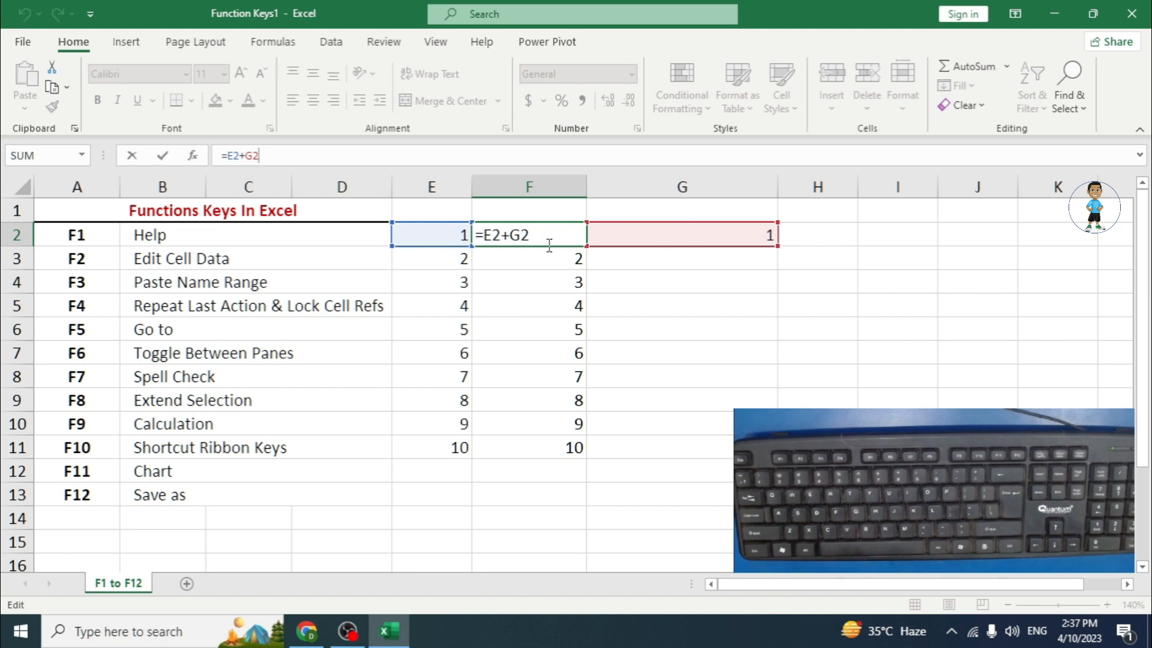
{"action": "key", "text": "Return"}
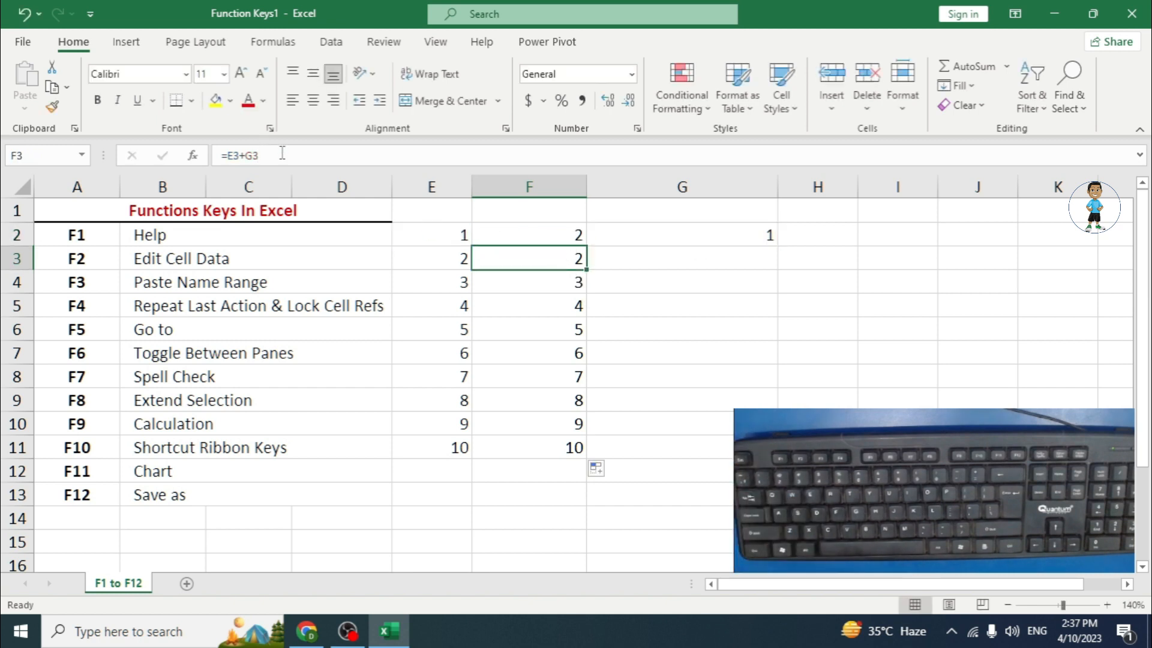
{"action": "left_click", "coordinate": [247, 155]}
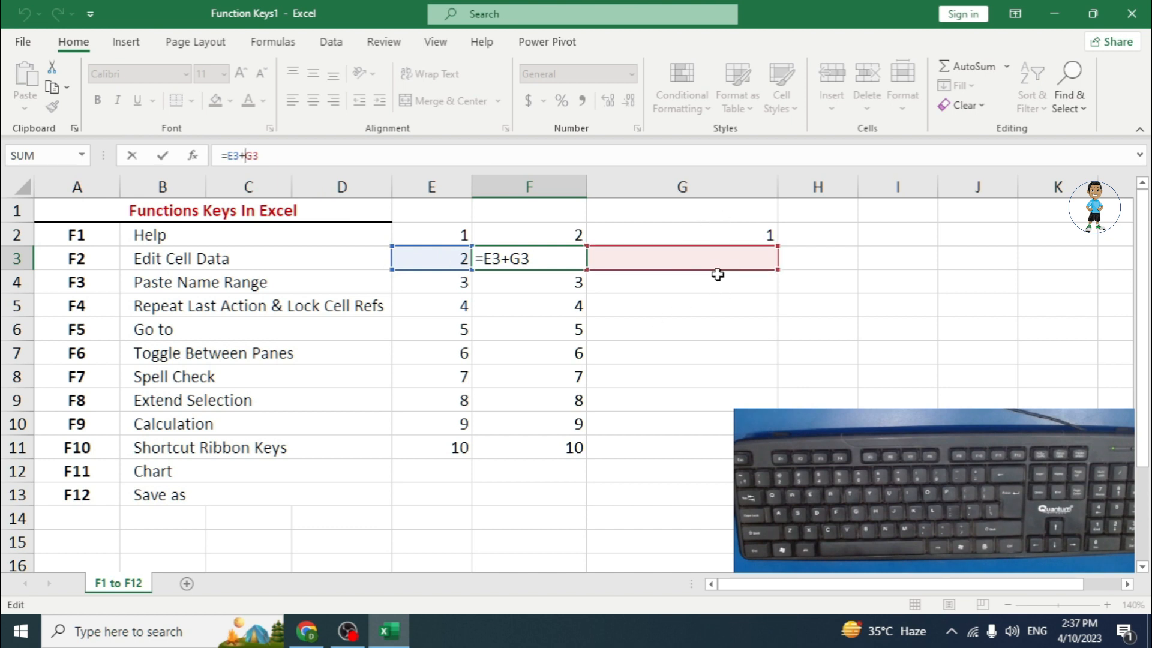
{"action": "key", "text": "ctrl+Return"}
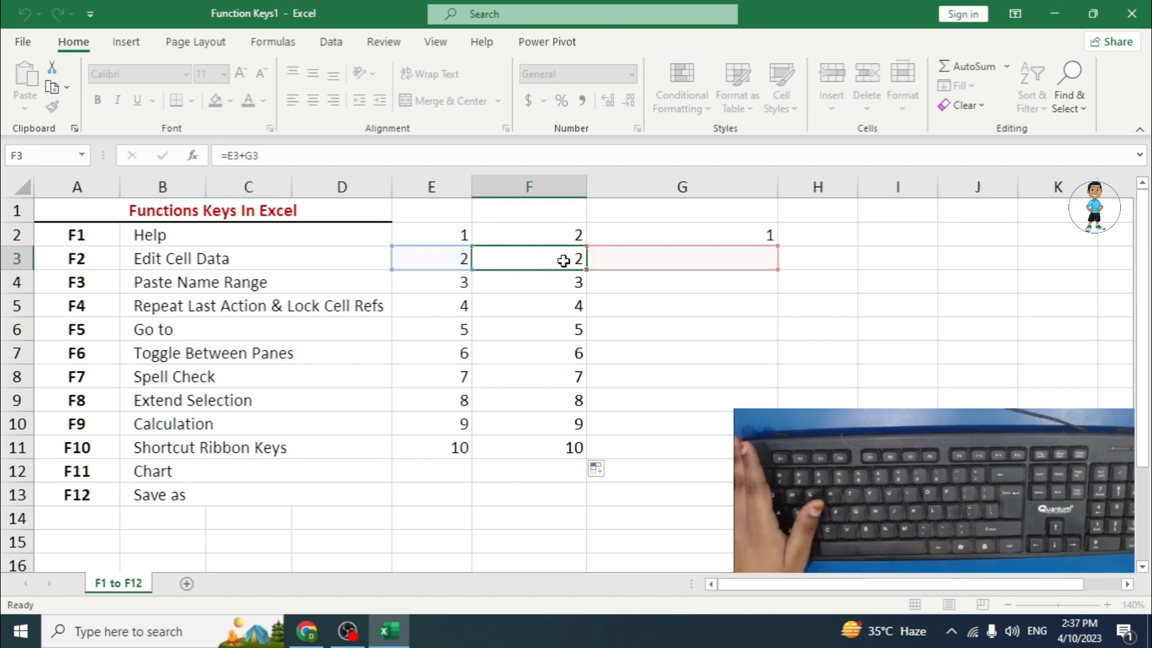
Try the value 1 in cell G3 and clear the cell again
{"action": "left_click", "coordinate": [686, 259]}
{"action": "type", "text": "1"}
{"action": "key", "text": "Return"}
{"action": "left_click", "coordinate": [686, 259]}
{"action": "key", "text": "Delete"}
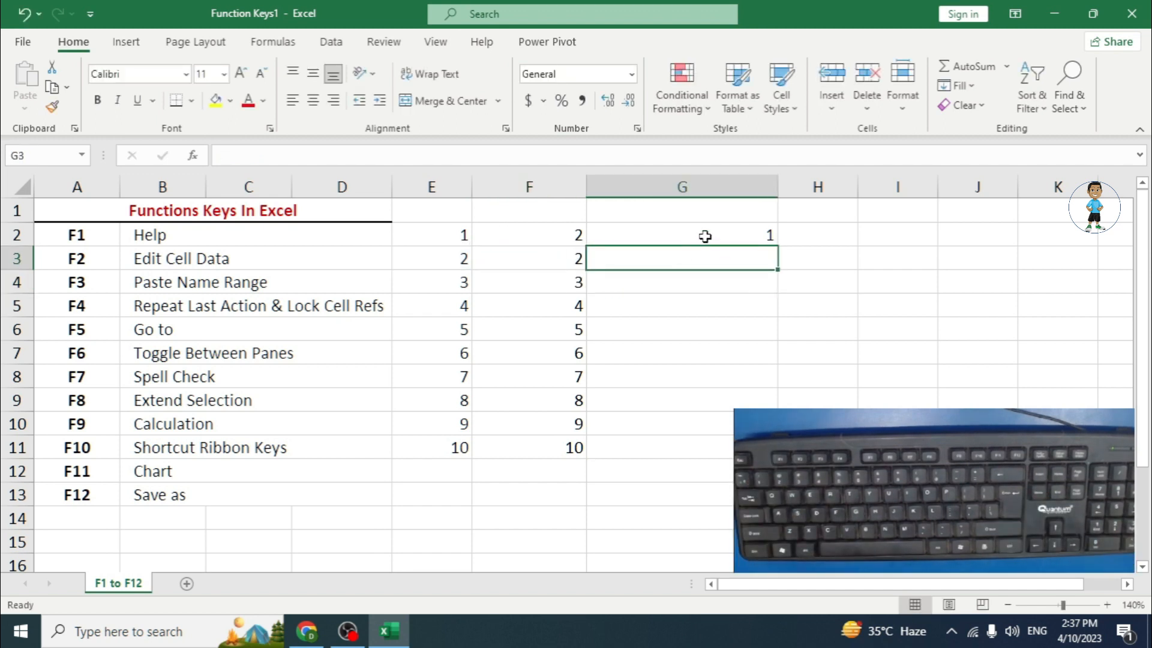
Lock the G2 reference in F2's formula so that it reads =E2+$G$2
{"action": "left_click", "coordinate": [705, 237]}
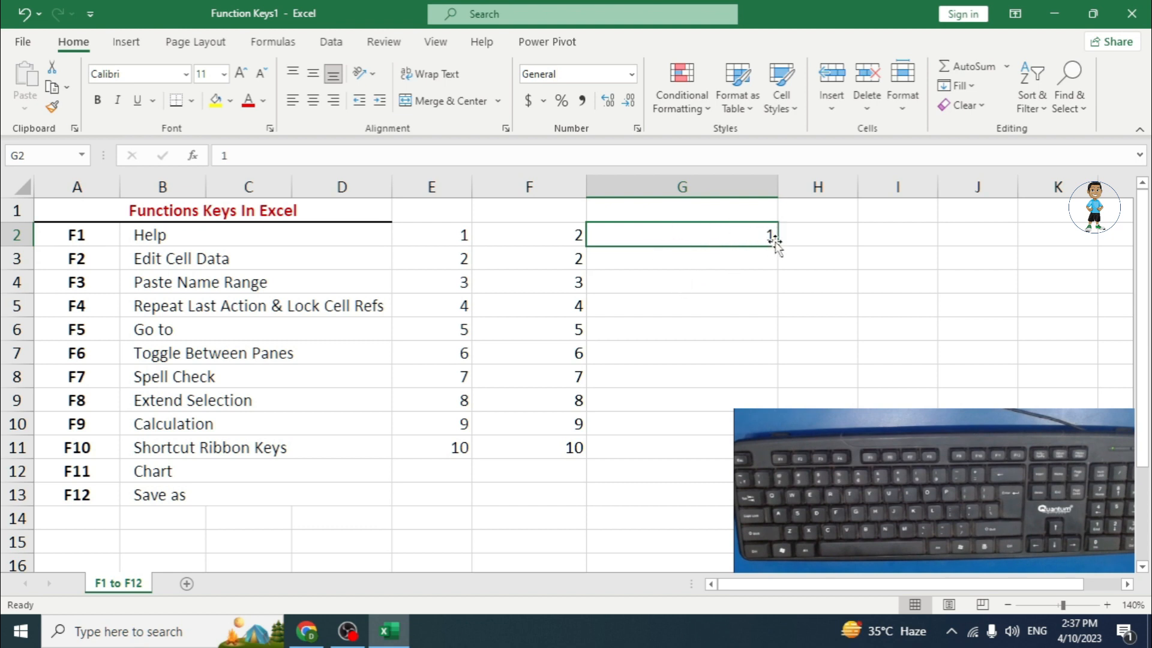
{"action": "left_click", "coordinate": [545, 233]}
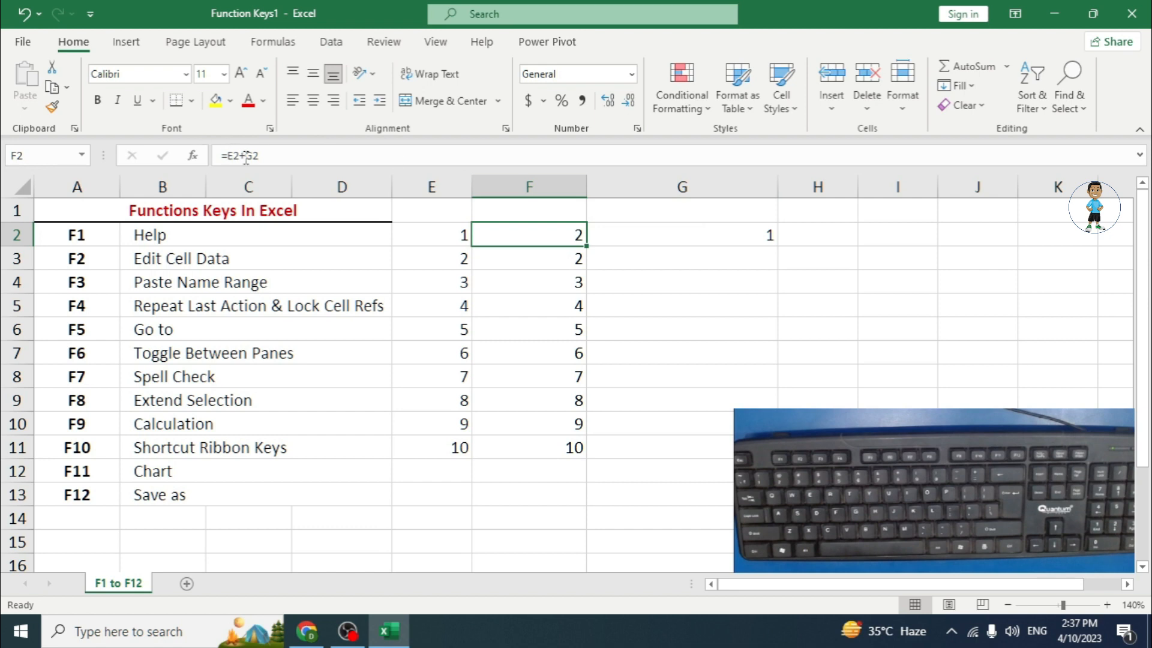
{"action": "key", "text": "F2"}
{"action": "key", "text": "F4"}
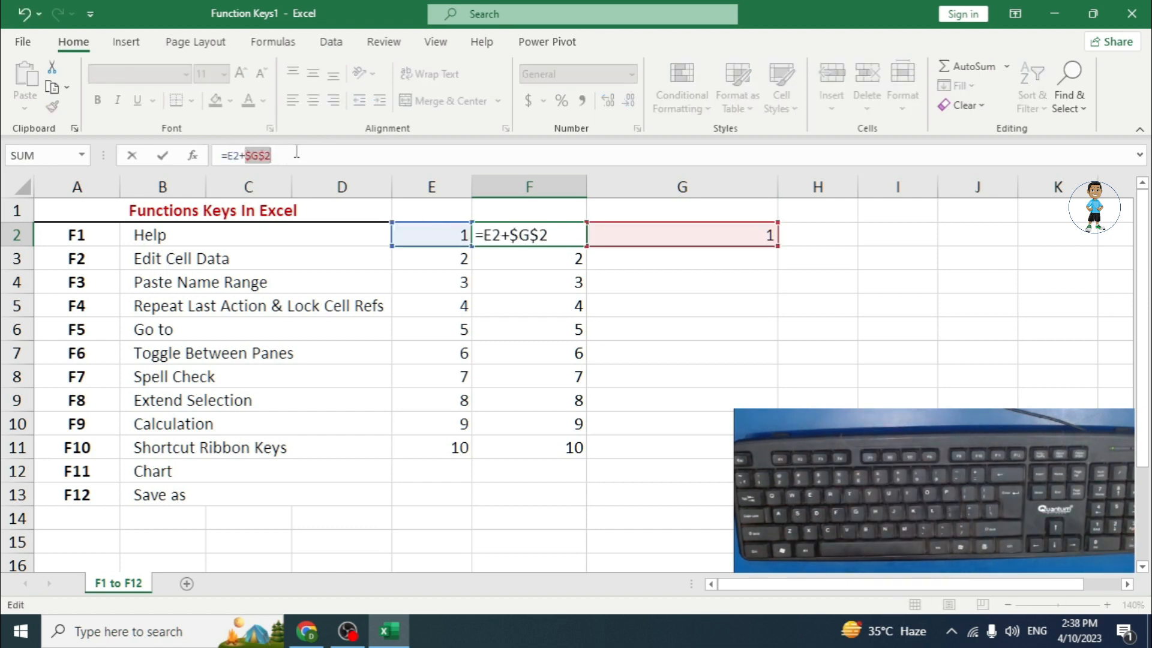
{"action": "key", "text": "Return"}
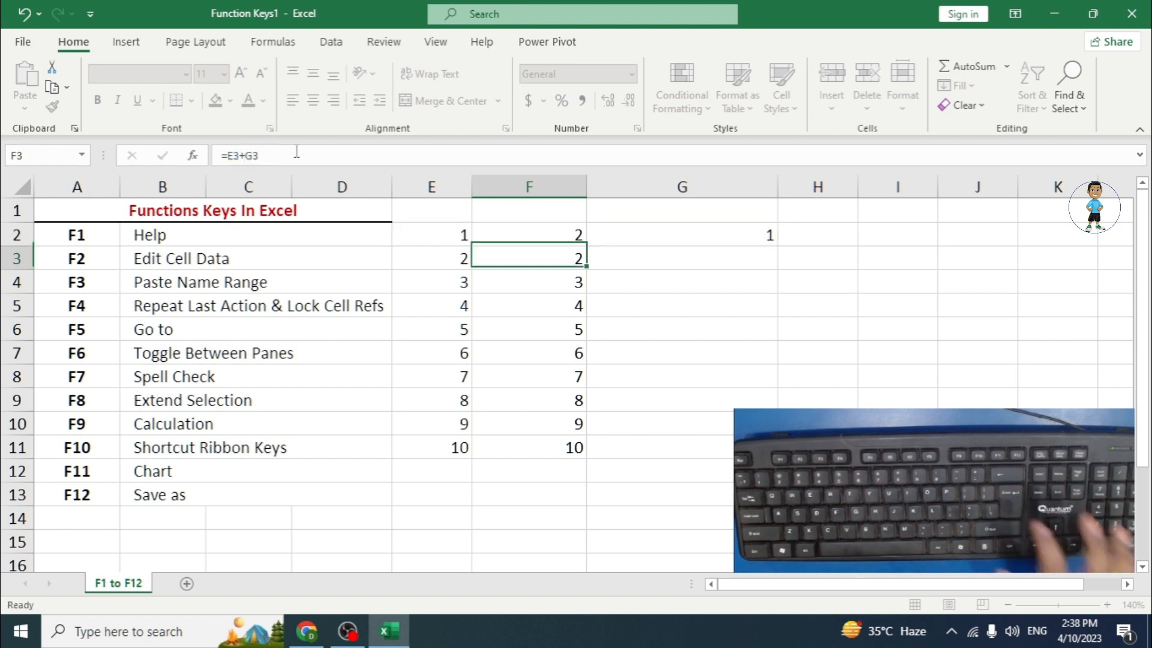
Fill the locked formula from F2 down to F11 and check the cell references in F4 and F6
{"action": "left_click", "coordinate": [534, 238]}
{"action": "left_click_drag", "start_coordinate": [585, 244], "coordinate": [587, 457]}
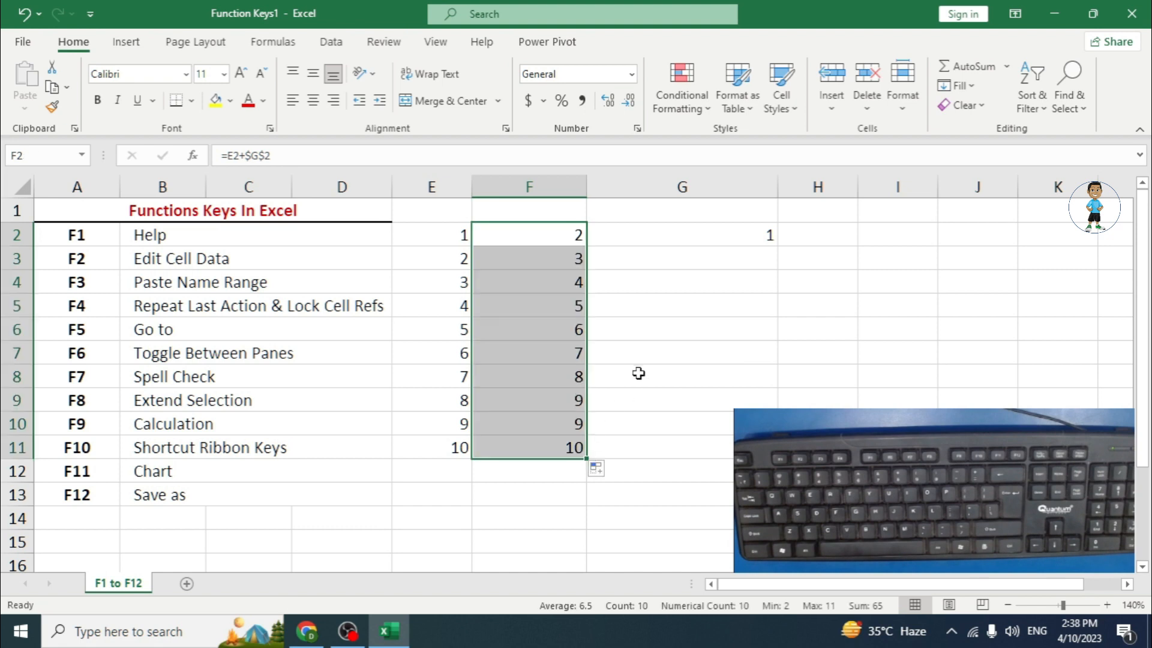
{"action": "left_click", "coordinate": [638, 371]}
{"action": "left_click", "coordinate": [544, 277]}
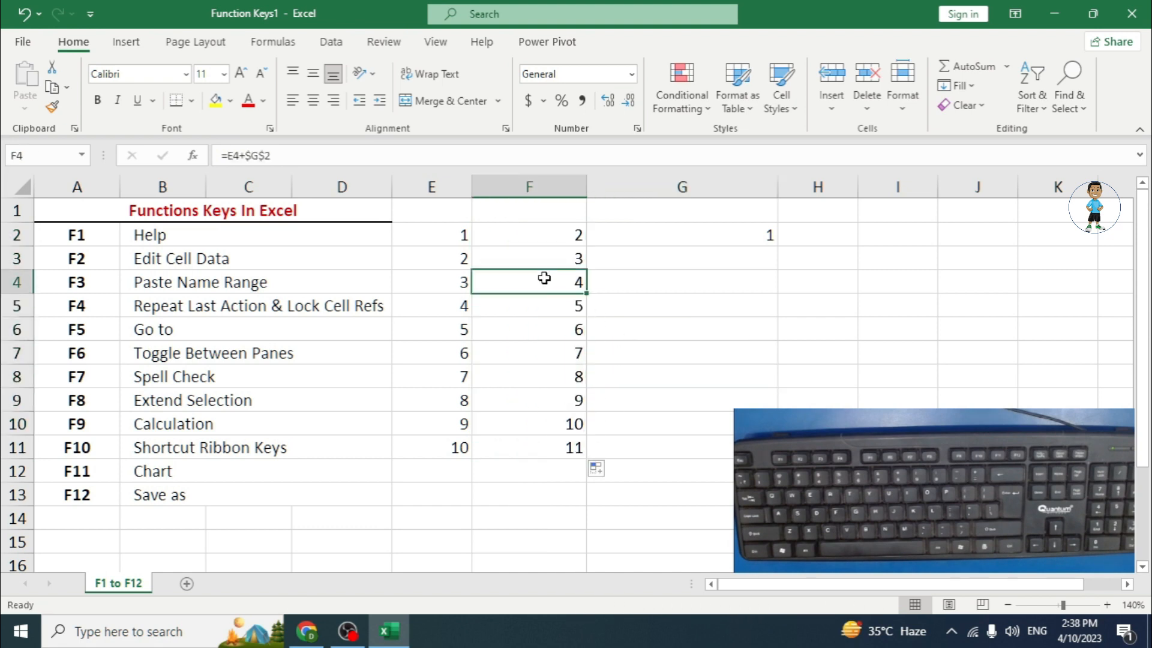
{"action": "left_click", "coordinate": [551, 335]}
{"action": "left_click", "coordinate": [263, 156]}
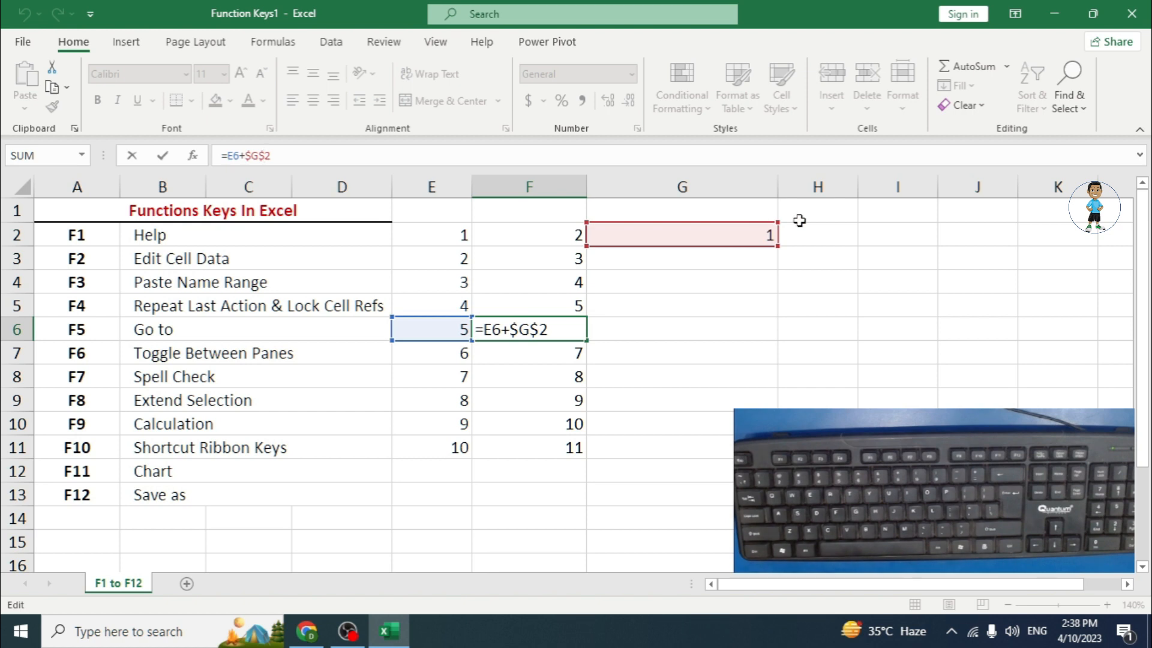
{"action": "key", "text": "ctrl+Return"}
Clear the contents of columns E to G
{"action": "left_click_drag", "start_coordinate": [442, 183], "coordinate": [675, 185]}
{"action": "key", "text": "Delete"}
{"action": "left_click", "coordinate": [522, 311]}
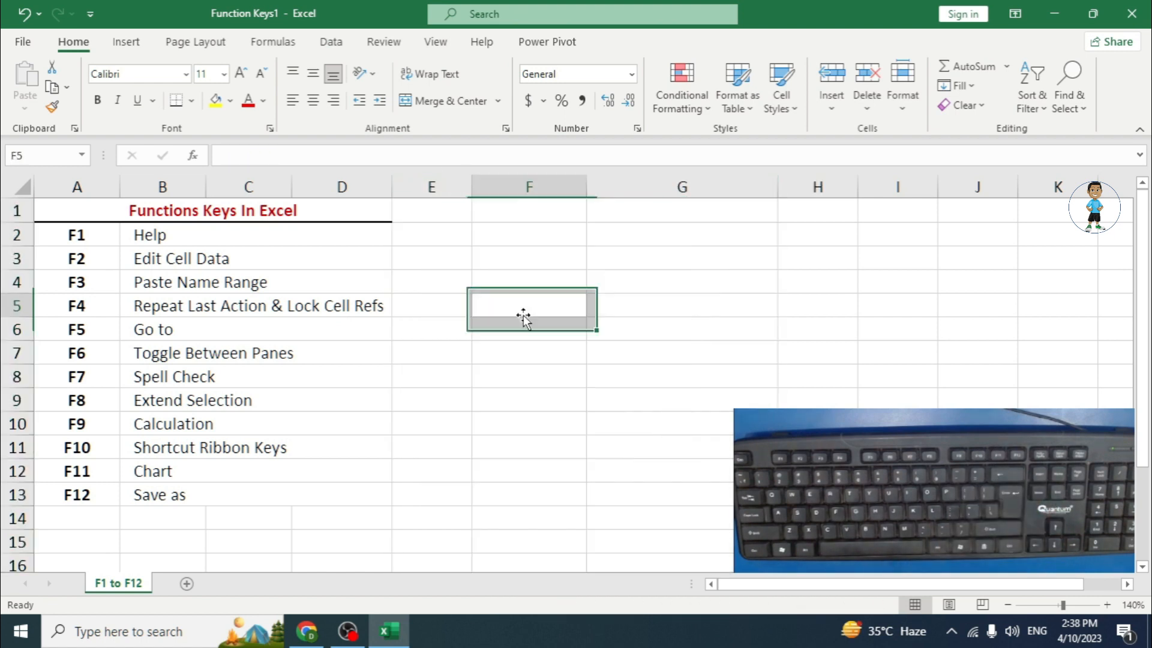
Jump from cell E4 to cell Z1 using Go To
{"action": "left_click", "coordinate": [447, 285]}
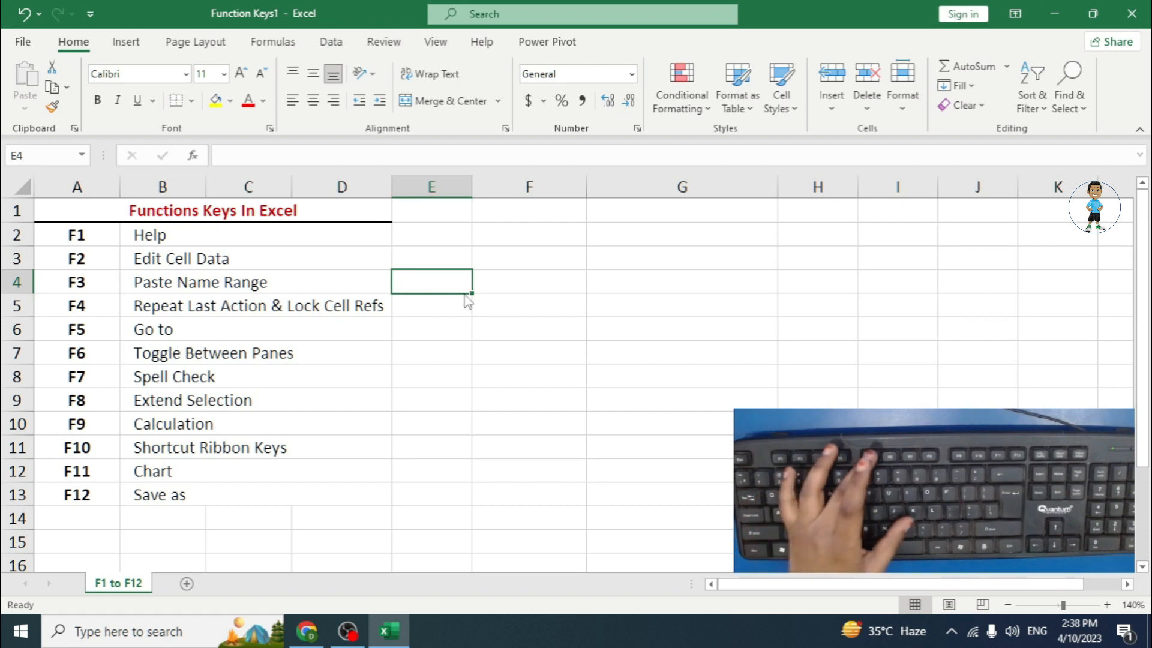
{"action": "key", "text": "F5"}
{"action": "left_click_drag", "start_coordinate": [307, 255], "coordinate": [488, 216]}
{"action": "type", "text": "z1"}
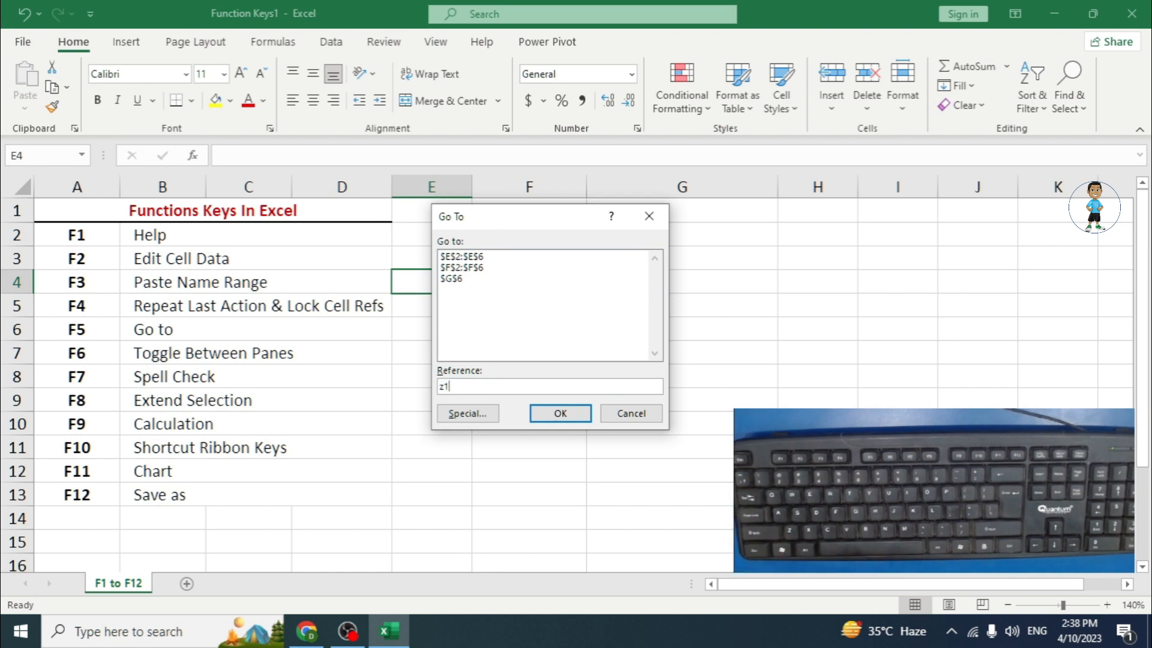
{"action": "key", "text": "Return"}
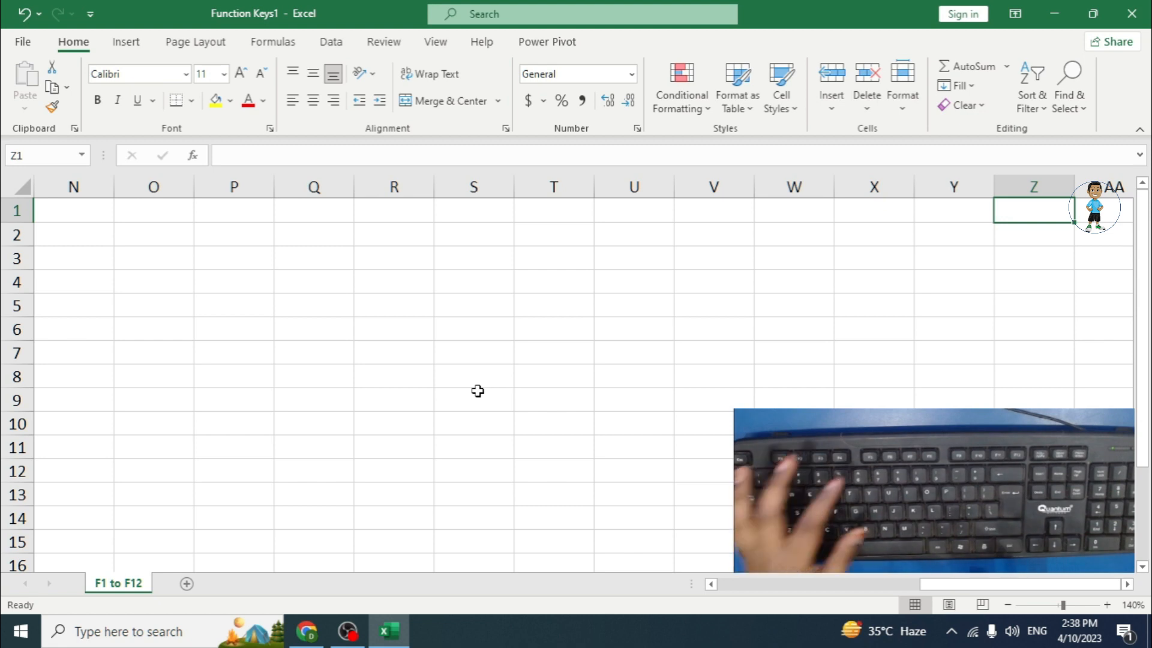
Return to cell A1 using Go To
{"action": "key", "text": "F5"}
{"action": "type", "text": "a1"}
{"action": "key", "text": "Return"}
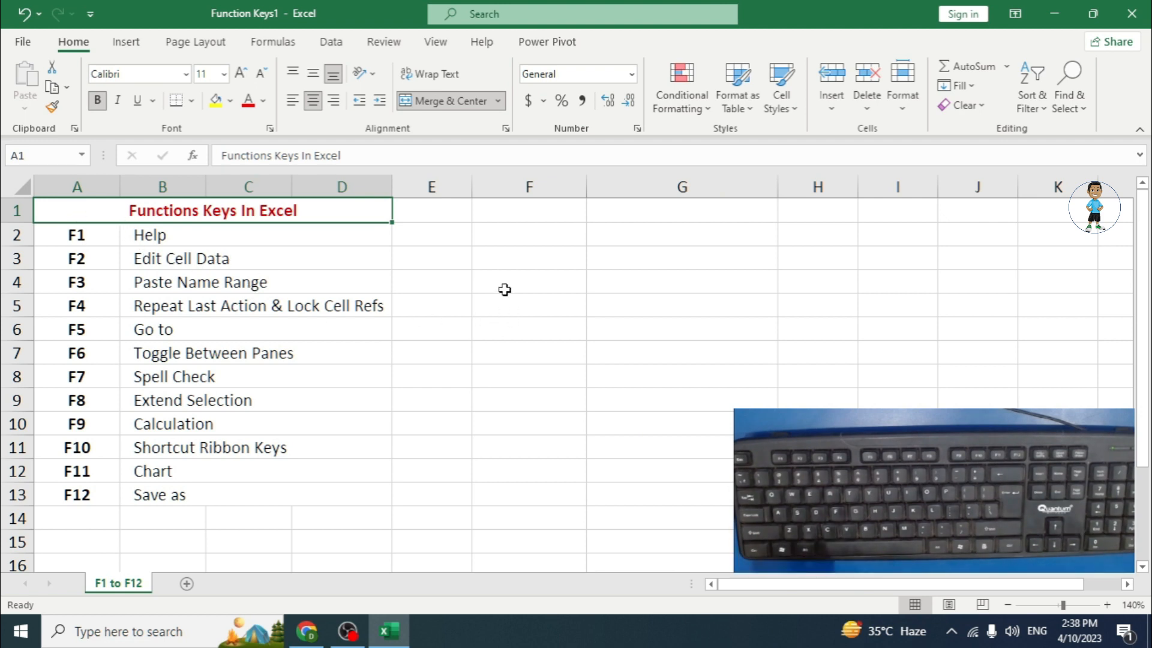
Name the range A2:A13 "function"
{"action": "left_click_drag", "start_coordinate": [59, 240], "coordinate": [53, 496]}
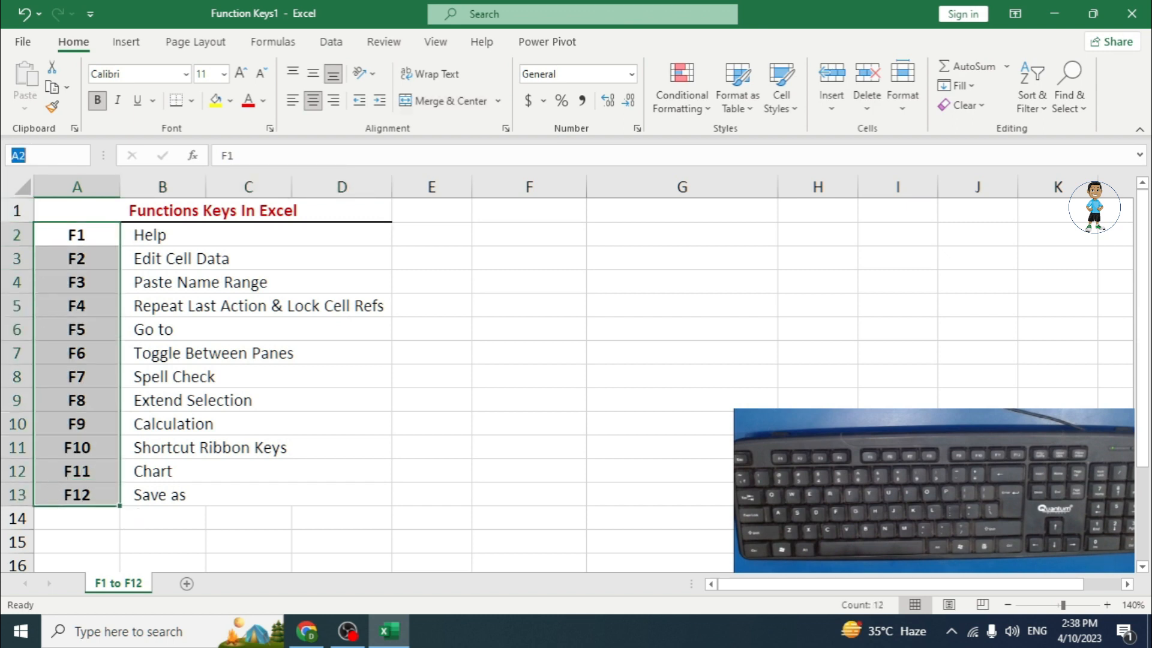
{"action": "type", "text": "function"}
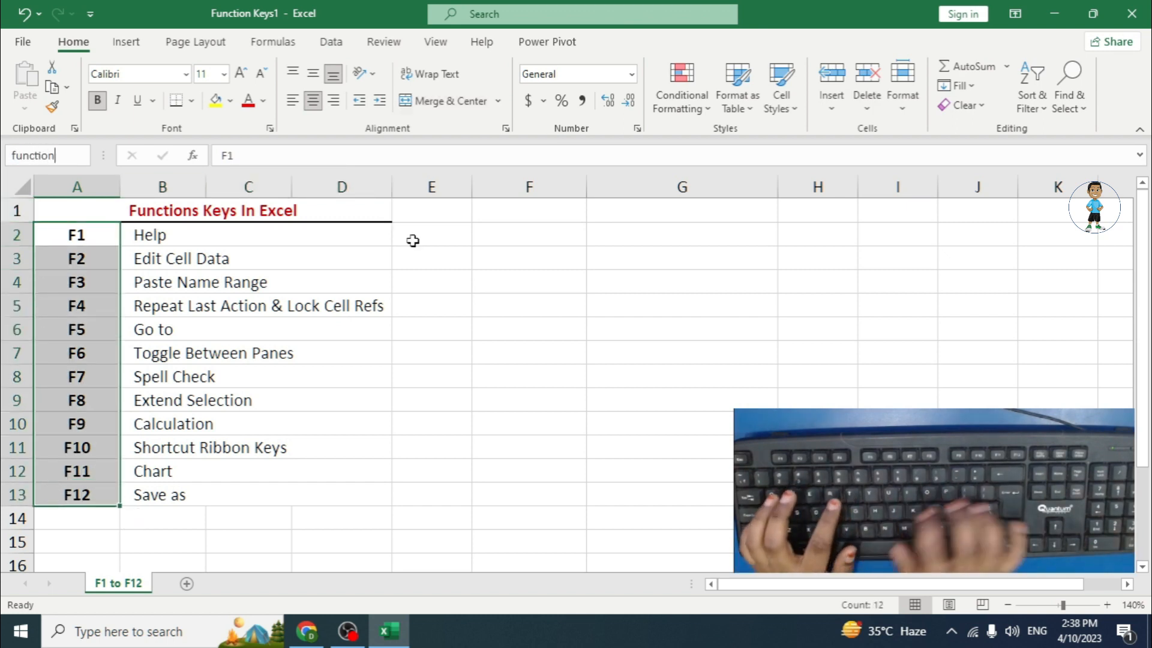
{"action": "key", "text": "Return"}
From cell E3, jump to the named range "function" using Go To
{"action": "left_click", "coordinate": [451, 258]}
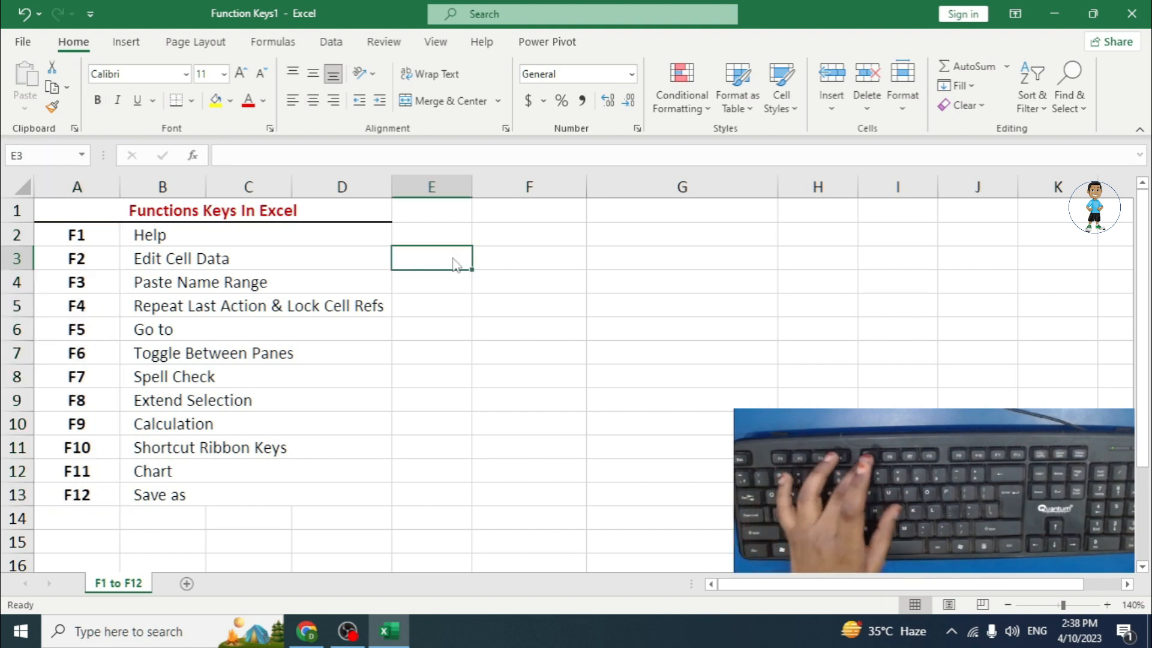
{"action": "key", "text": "F5"}
{"action": "left_click", "coordinate": [473, 303]}
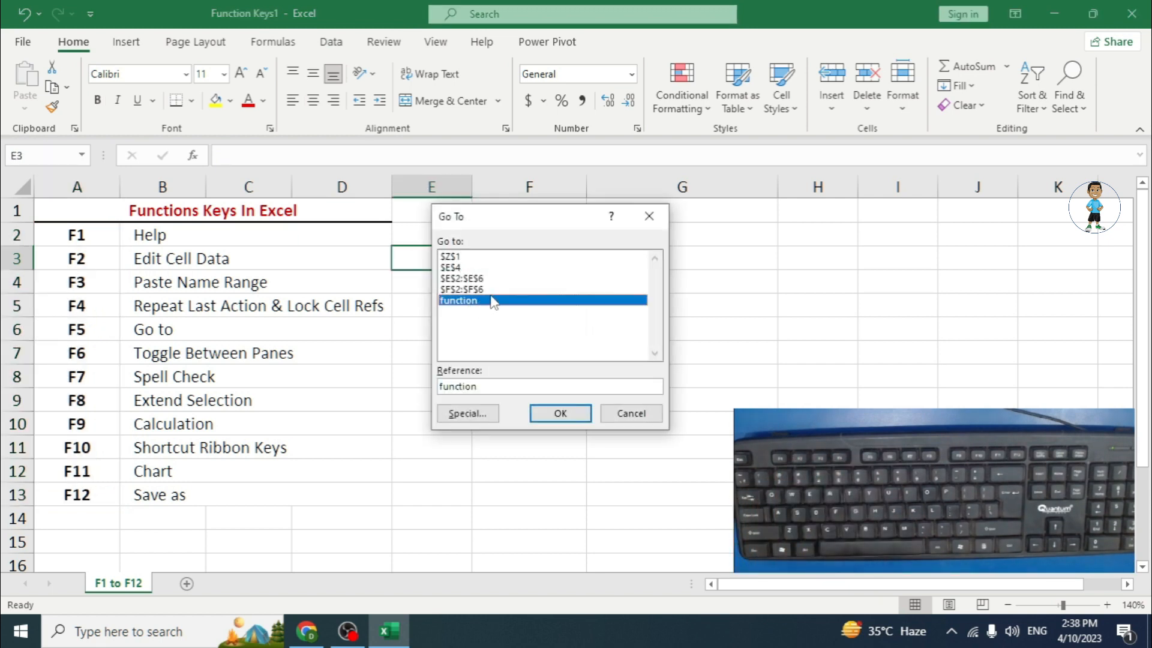
{"action": "left_click", "coordinate": [538, 419]}
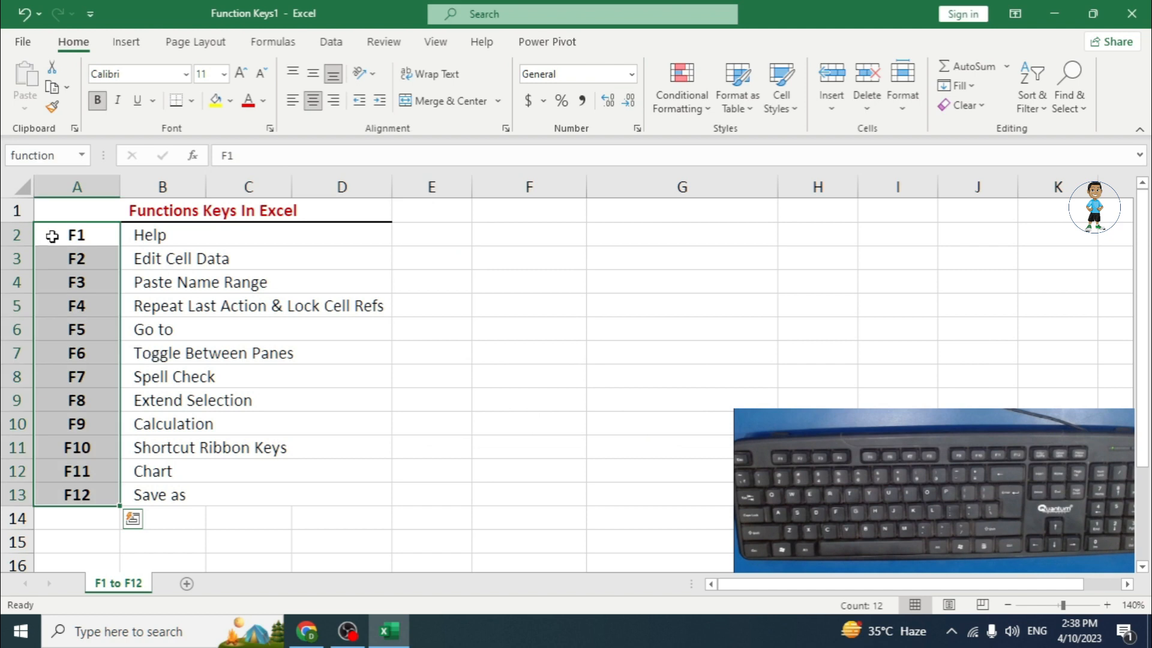
{"action": "left_click", "coordinate": [476, 276]}
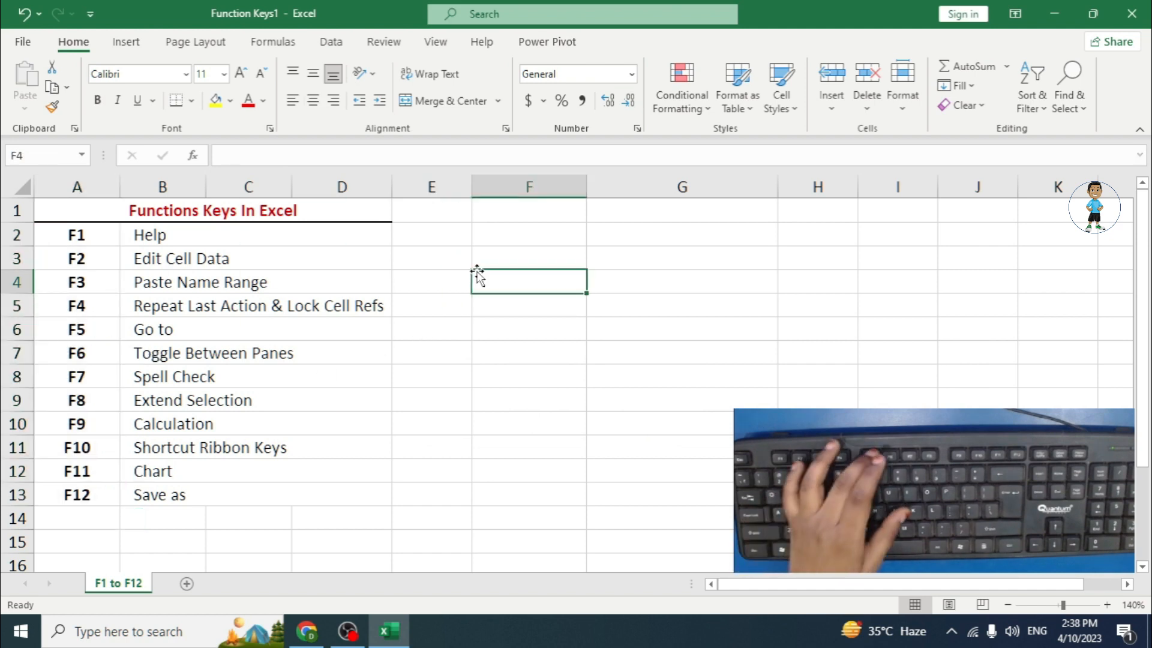
{"action": "key", "text": "F5"}
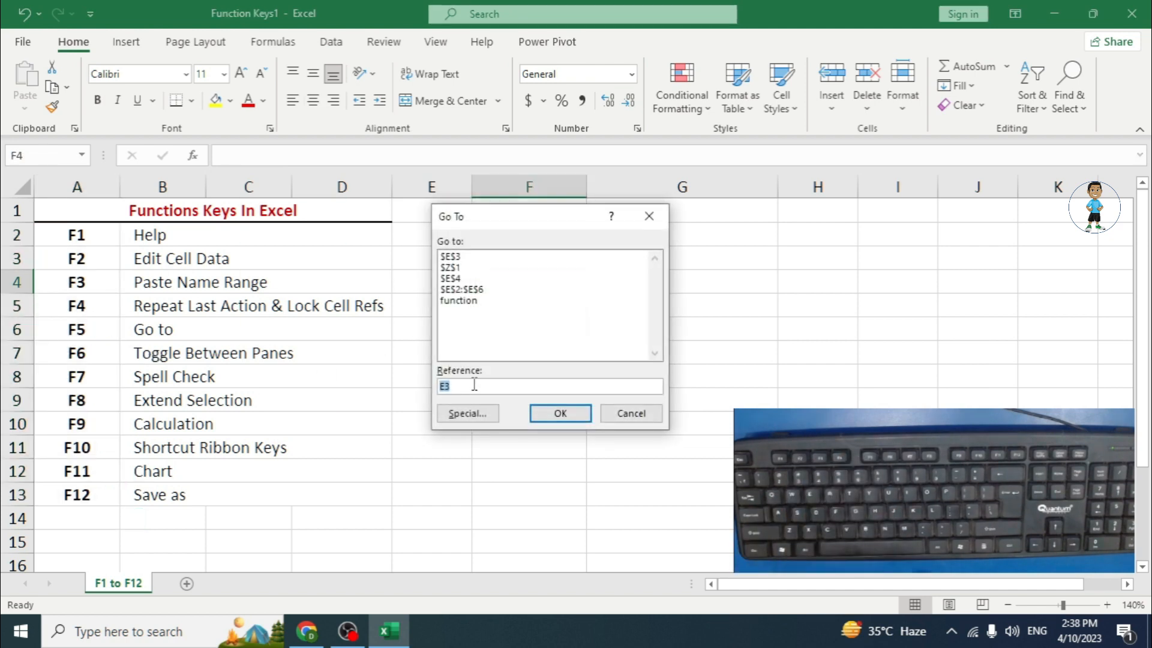
{"action": "left_click", "coordinate": [473, 303]}
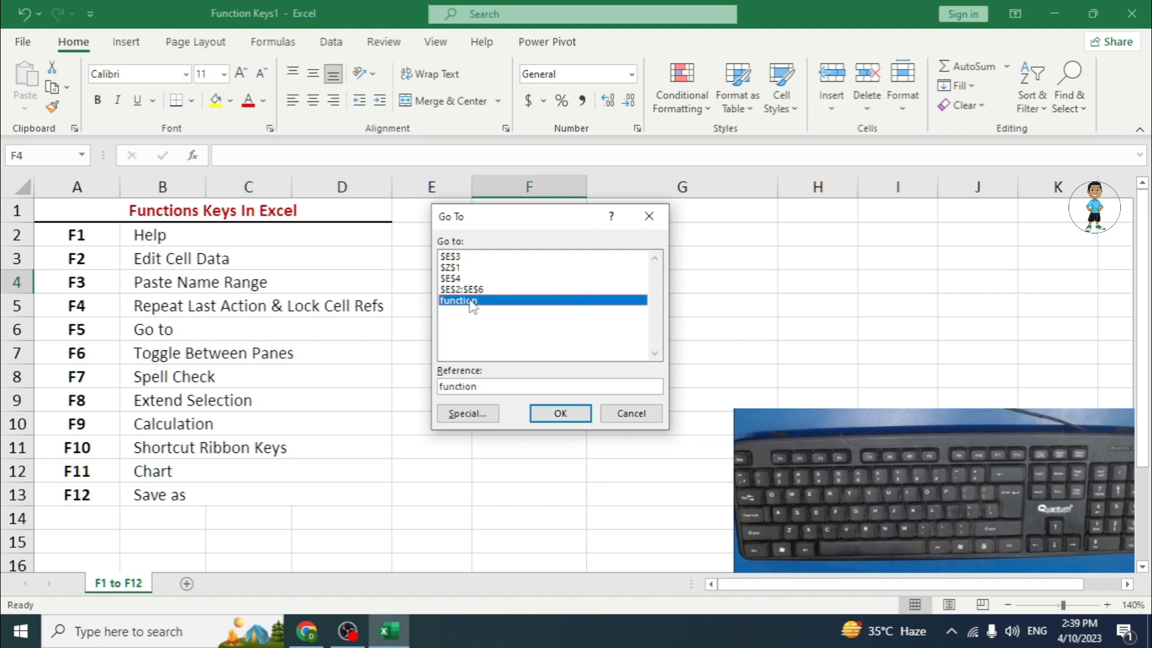
{"action": "left_click", "coordinate": [630, 412]}
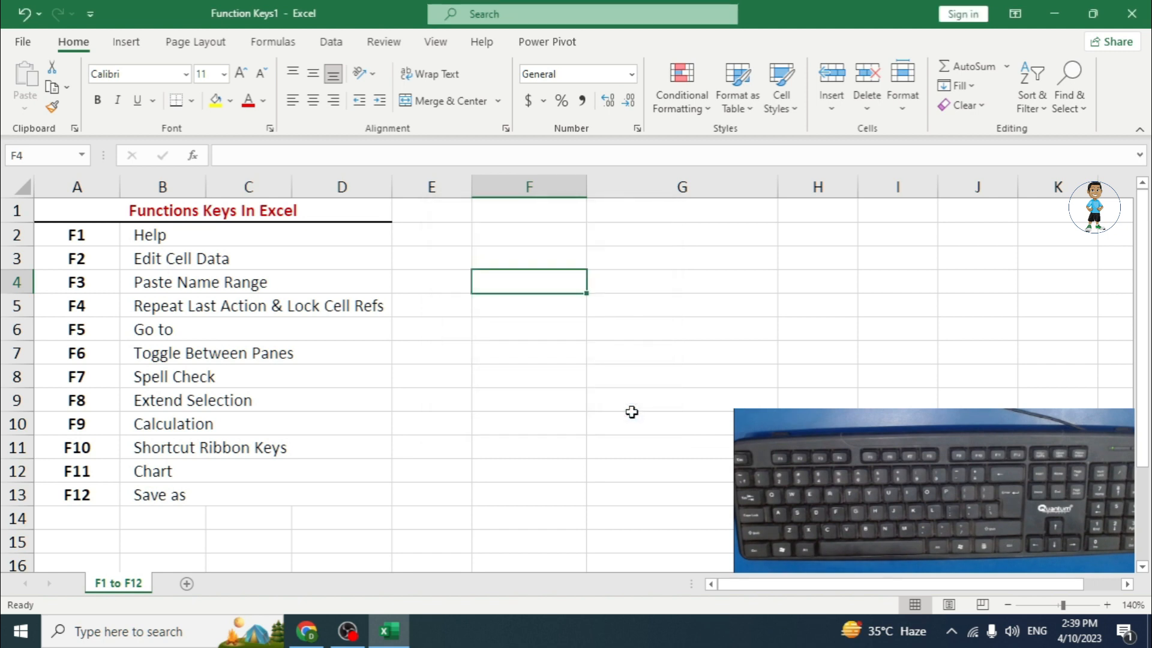
Select the F6 description in cell B7, highlight the worksheet area from A1 to row 12, and select E3
{"action": "left_click", "coordinate": [240, 351]}
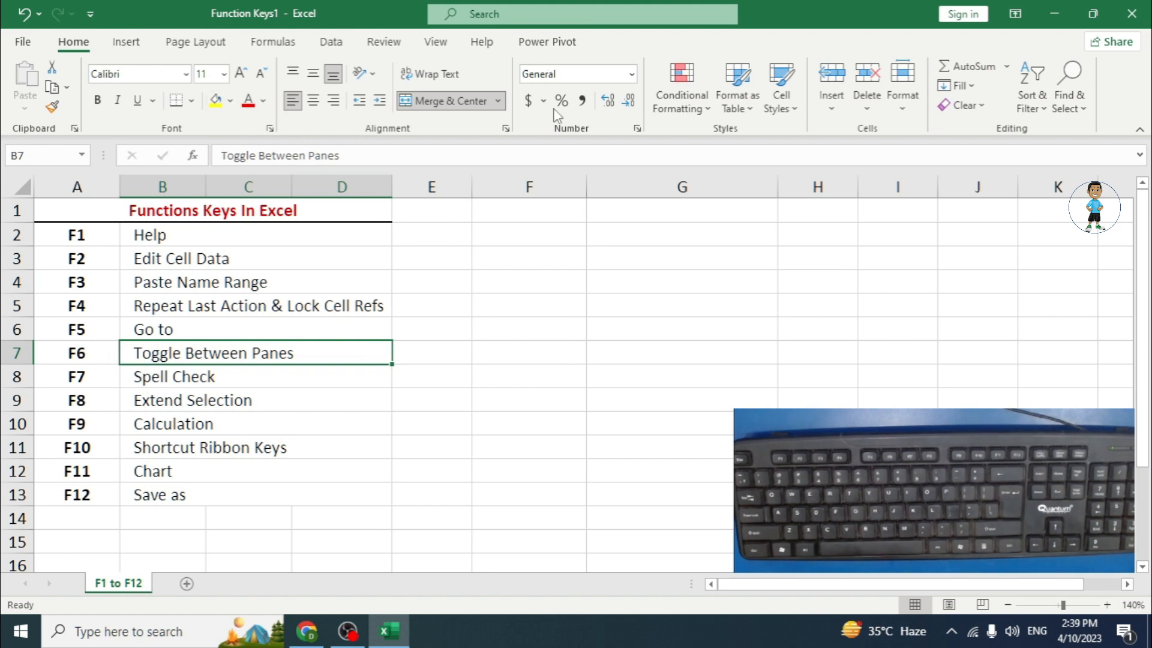
{"action": "left_click_drag", "start_coordinate": [76, 210], "coordinate": [900, 474]}
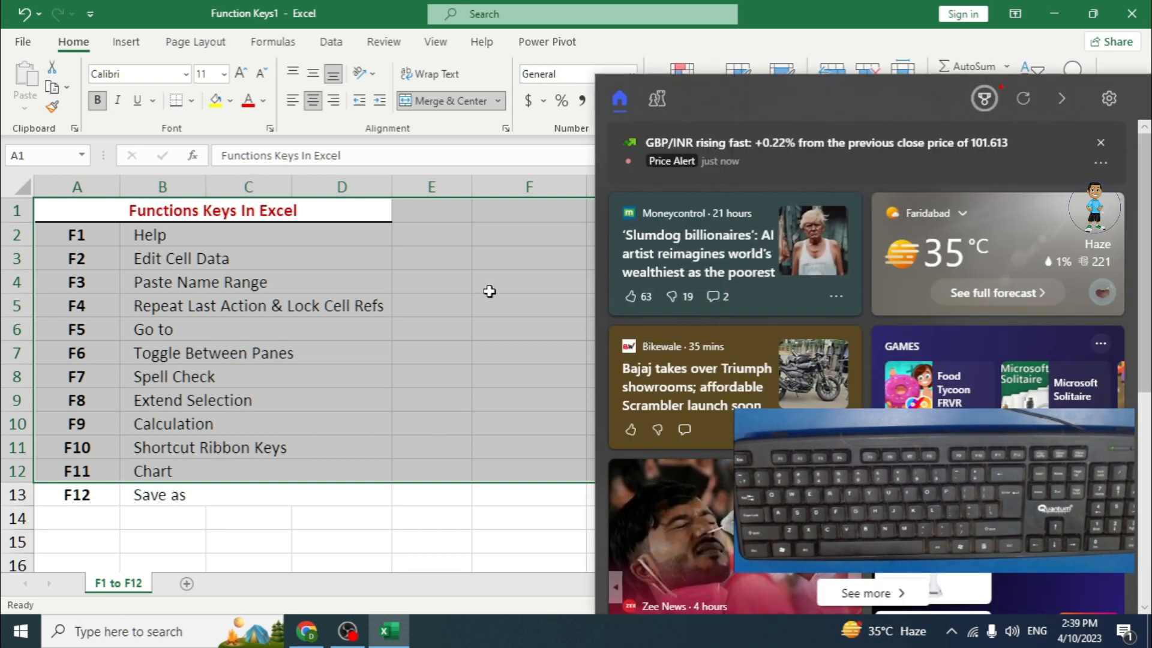
{"action": "left_click", "coordinate": [449, 258]}
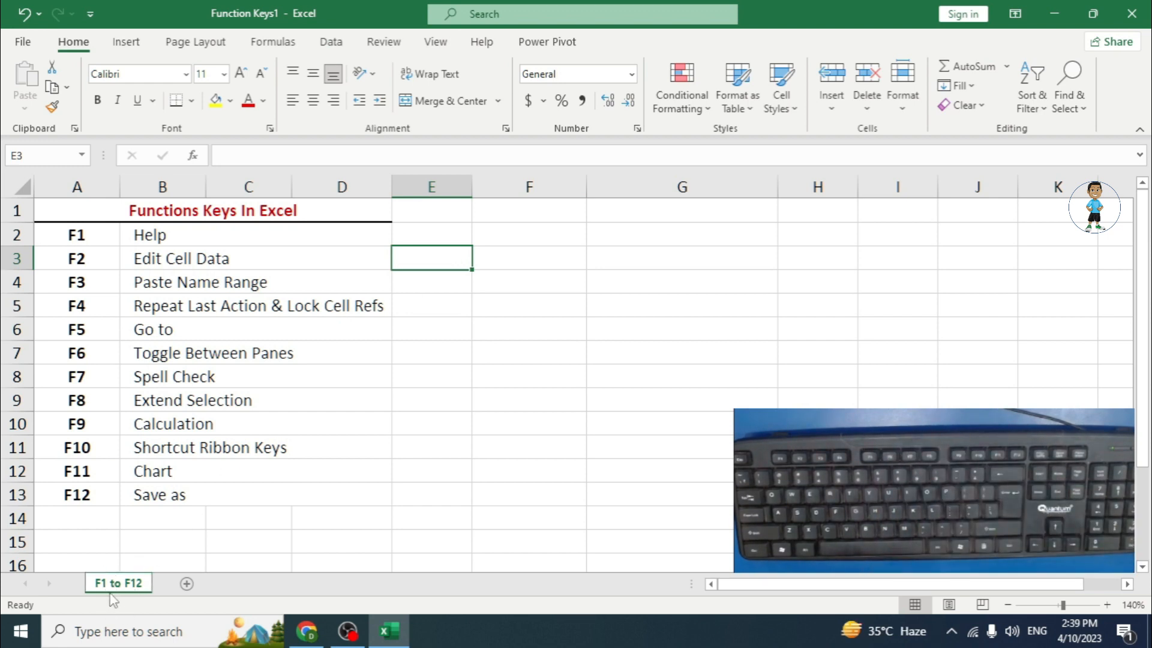
Add two new worksheets and return to the F1 to F12 sheet
{"action": "left_click", "coordinate": [186, 583]}
{"action": "left_click", "coordinate": [242, 585]}
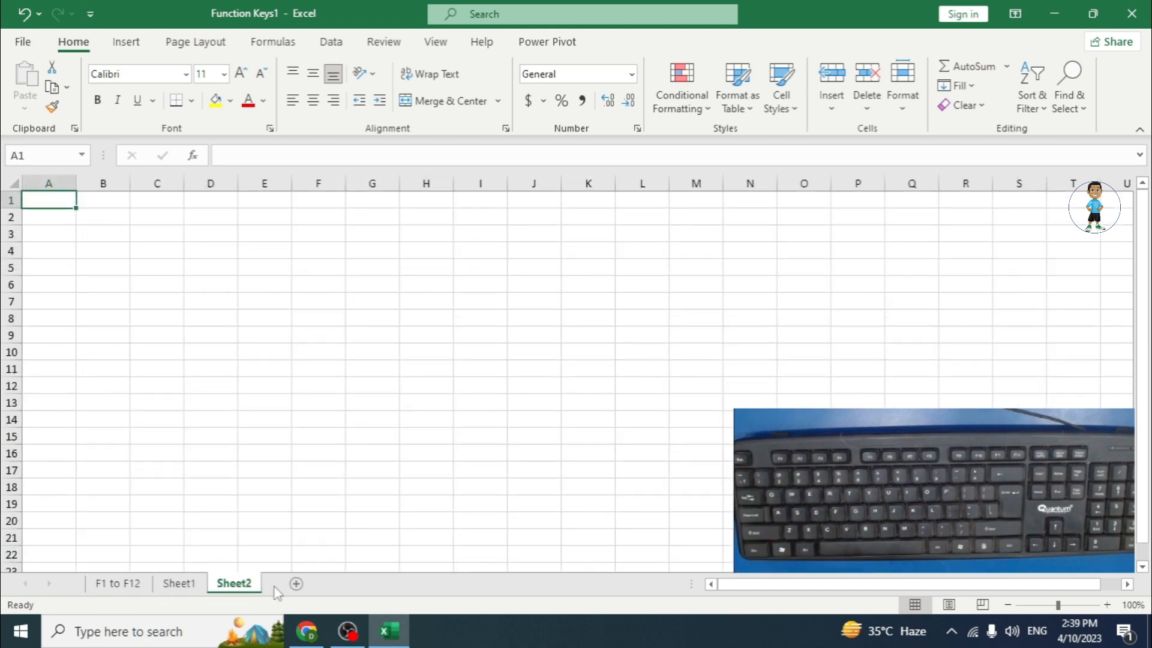
{"action": "left_click", "coordinate": [132, 584]}
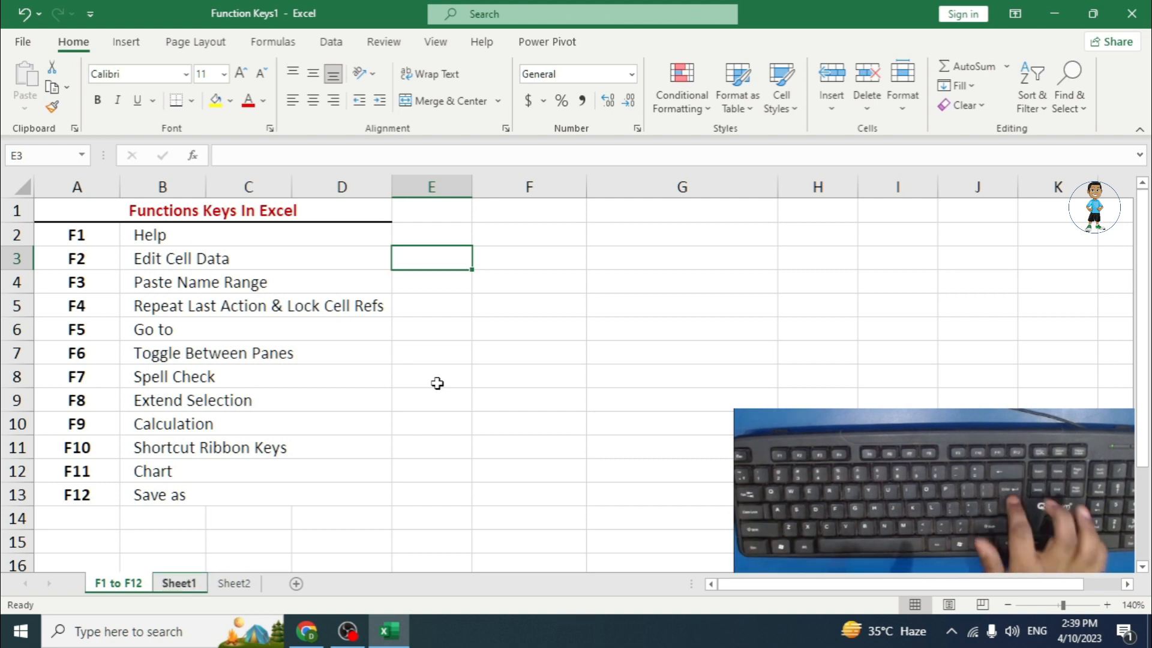
Move forward through the worksheets from F1 to F12 to Sheet1 and on to Sheet2
{"action": "key", "text": "ctrl+Page_Down"}
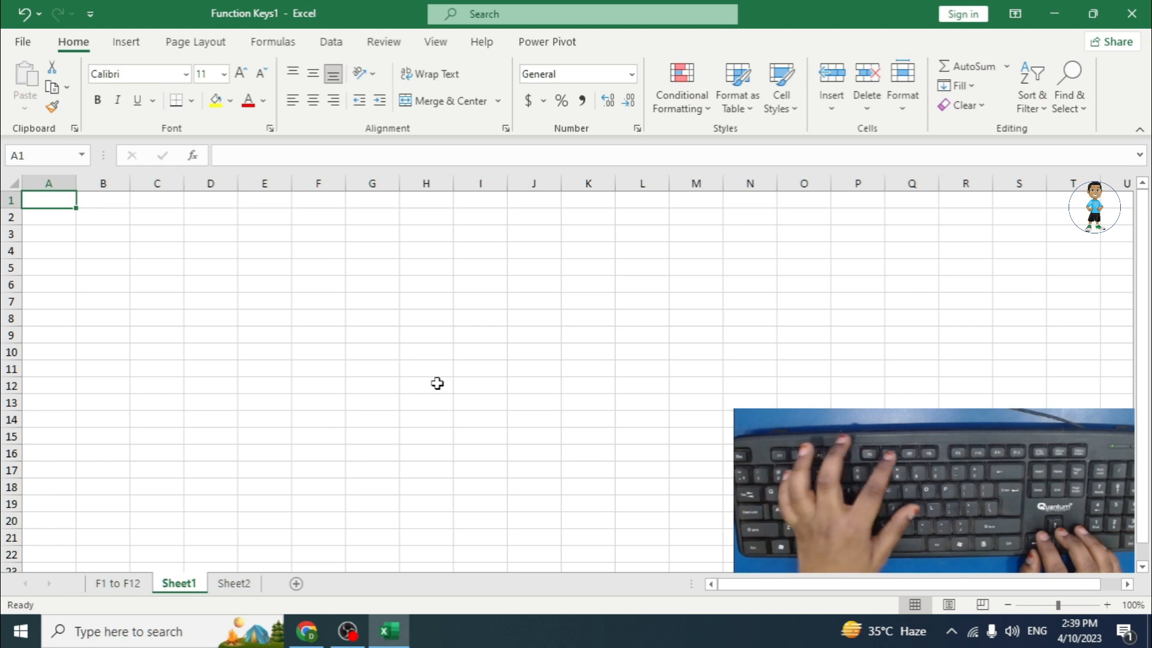
{"action": "key", "text": "ctrl+shift+Page_Down"}
{"action": "key", "text": "ctrl+Page_Down"}
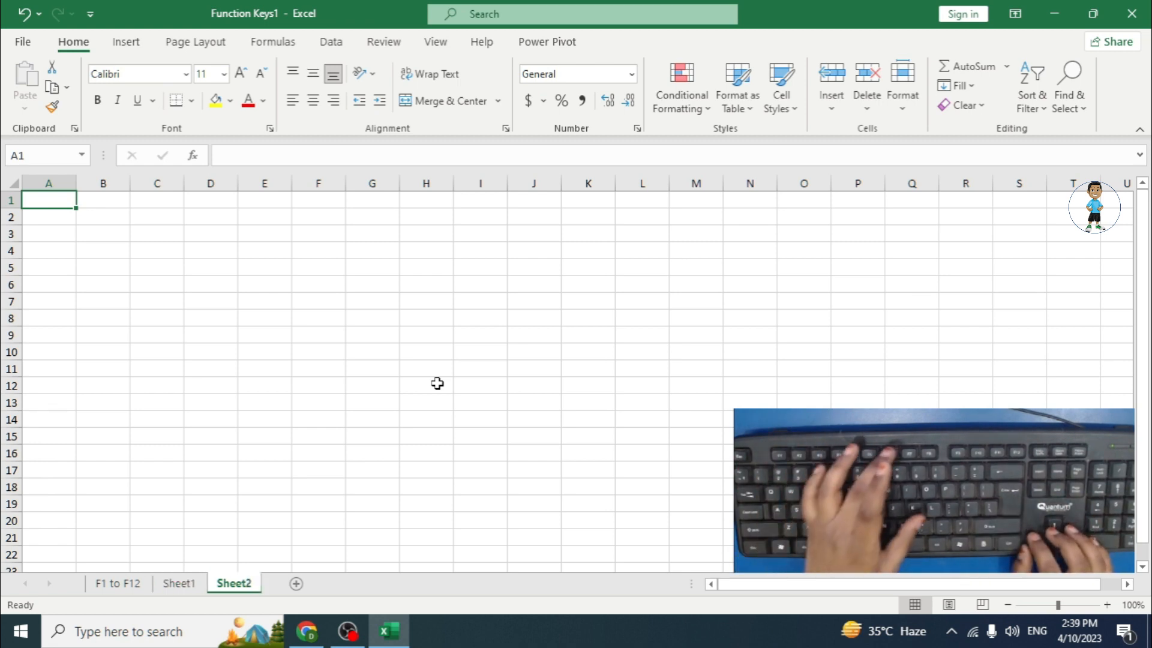
Go back through the worksheets from Sheet2 to the F1 to F12 sheet
{"action": "key", "text": "ctrl+shift+Page_Up"}
{"action": "key", "text": "ctrl+shift+Page_Up"}
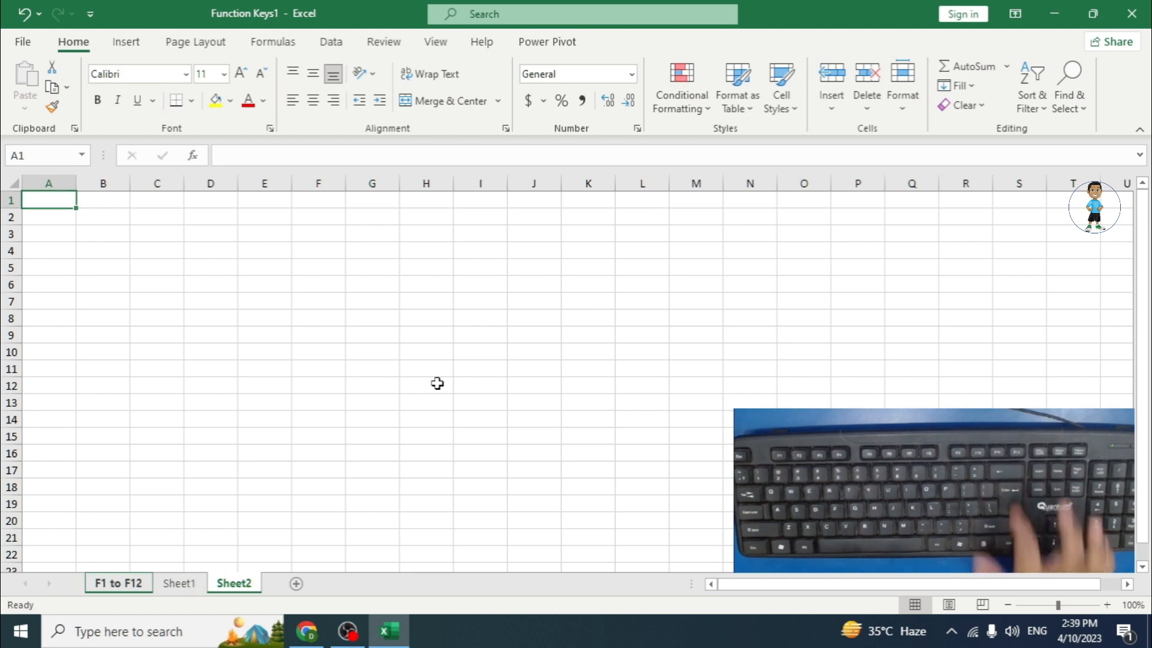
{"action": "key", "text": "ctrl+Page_Up"}
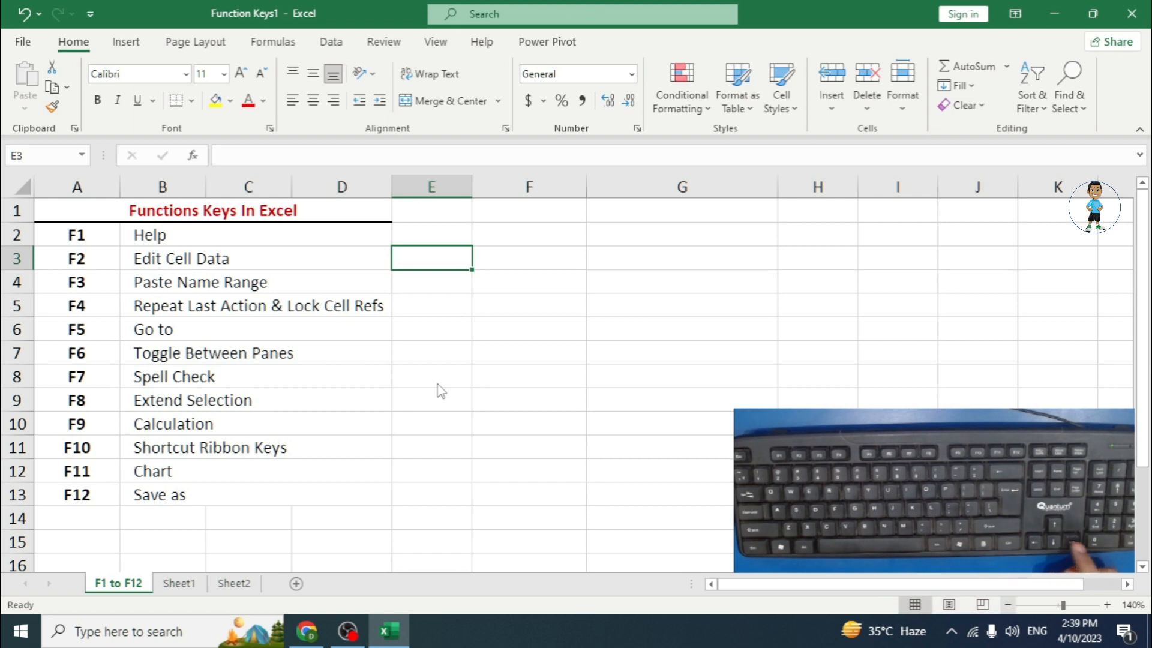
Switch the F1 to F12 sheet to Page Layout view and return it to Normal view
{"action": "key", "text": "Left"}
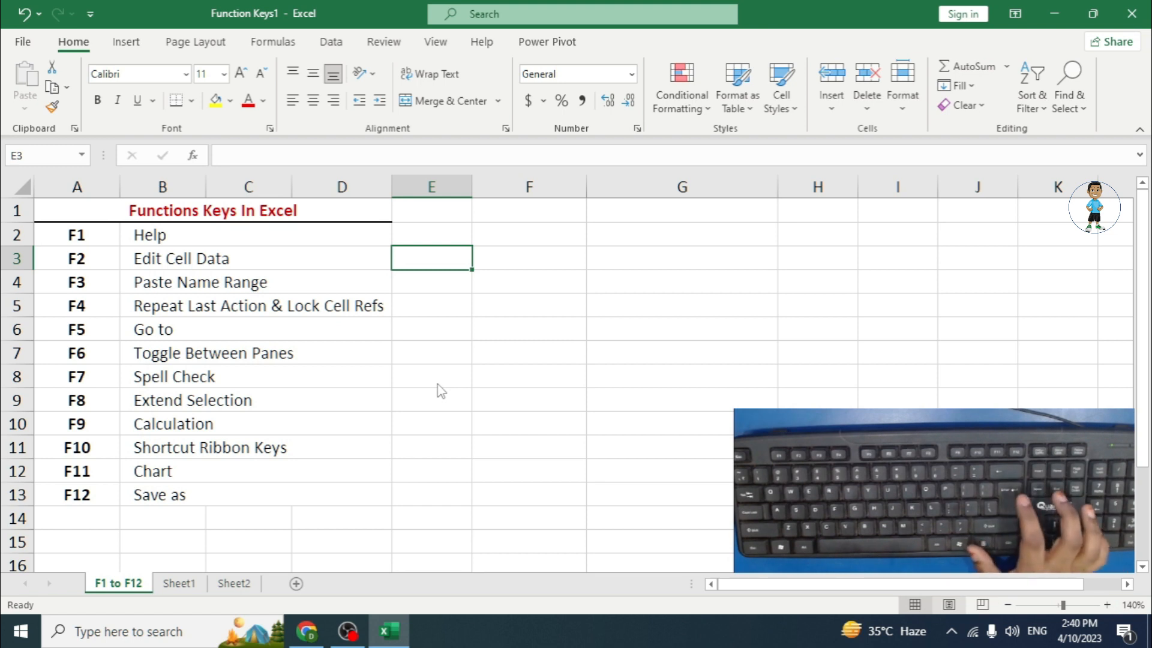
{"action": "key", "text": "Return"}
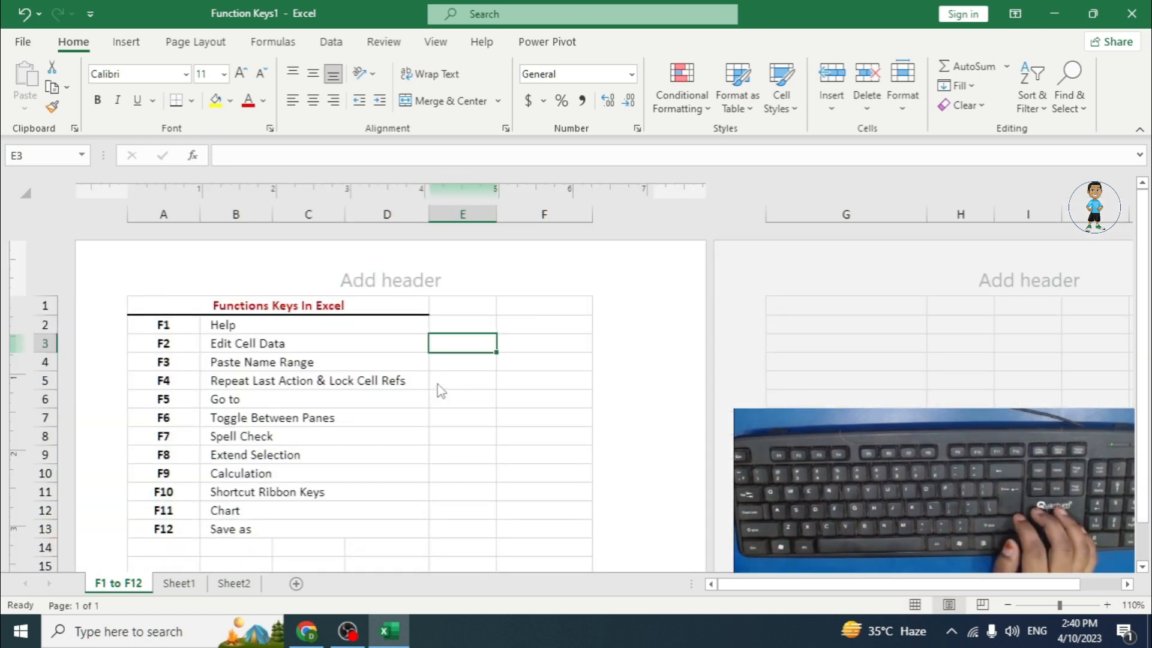
{"action": "key", "text": "F6"}
{"action": "key", "text": "F6"}
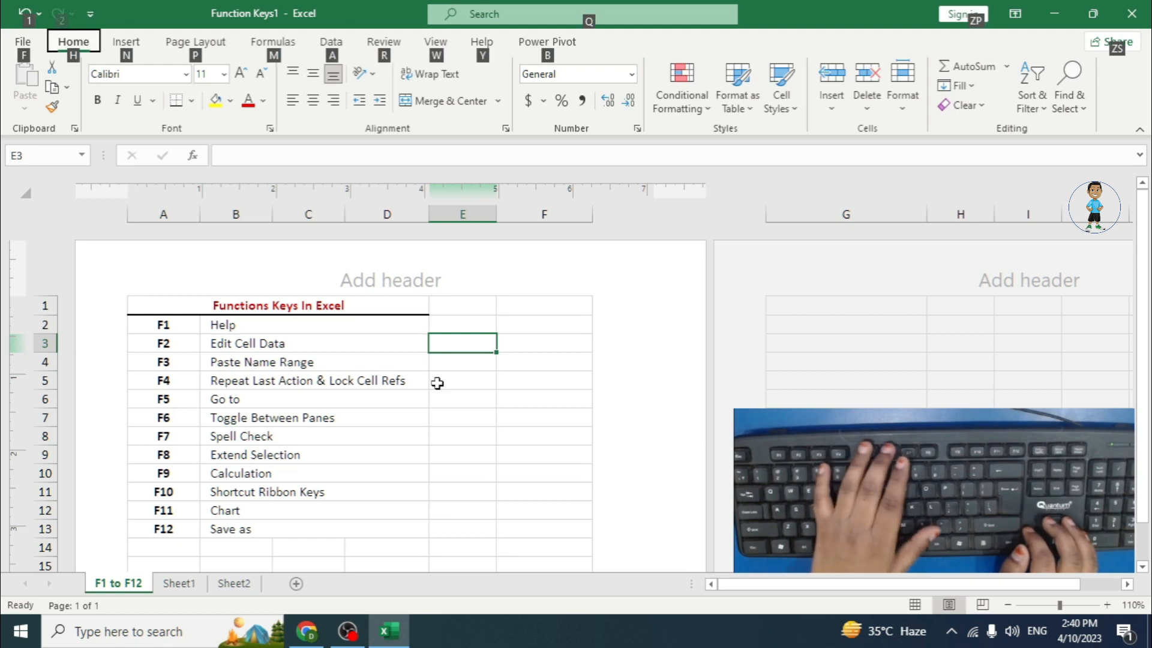
{"action": "key", "text": "F6"}
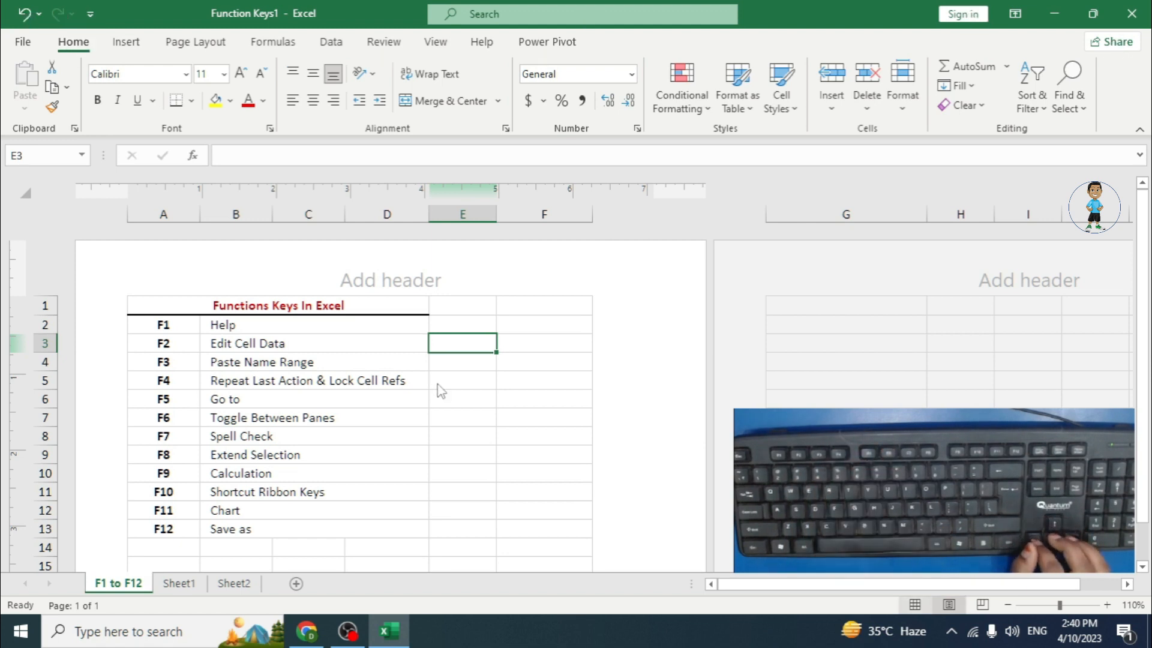
{"action": "key", "text": "Left"}
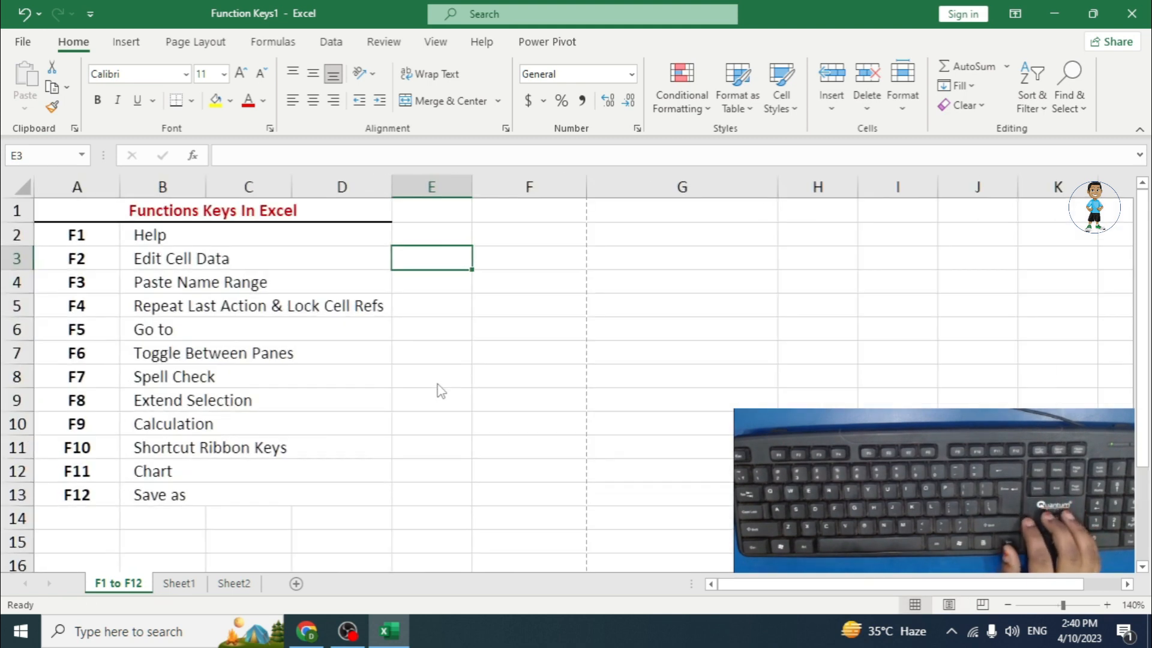
Toggle the ribbon key tips, use them to open the New Formatting Rule dialog for conditional formatting, and cancel it
{"action": "key", "text": "F10"}
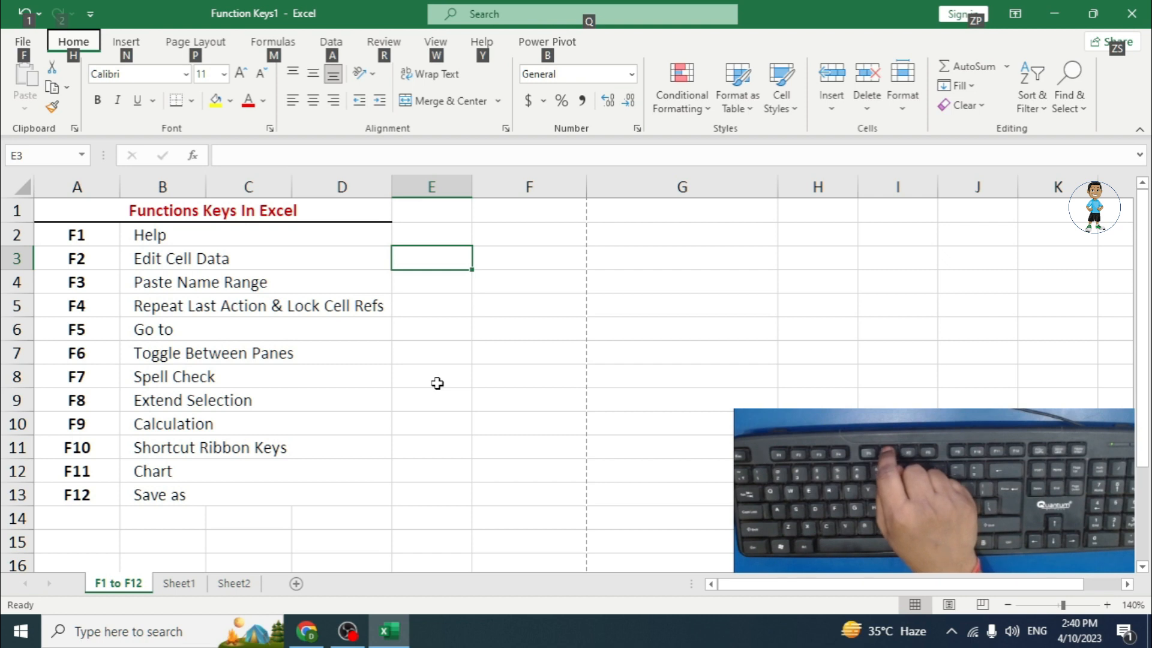
{"action": "key", "text": "F10"}
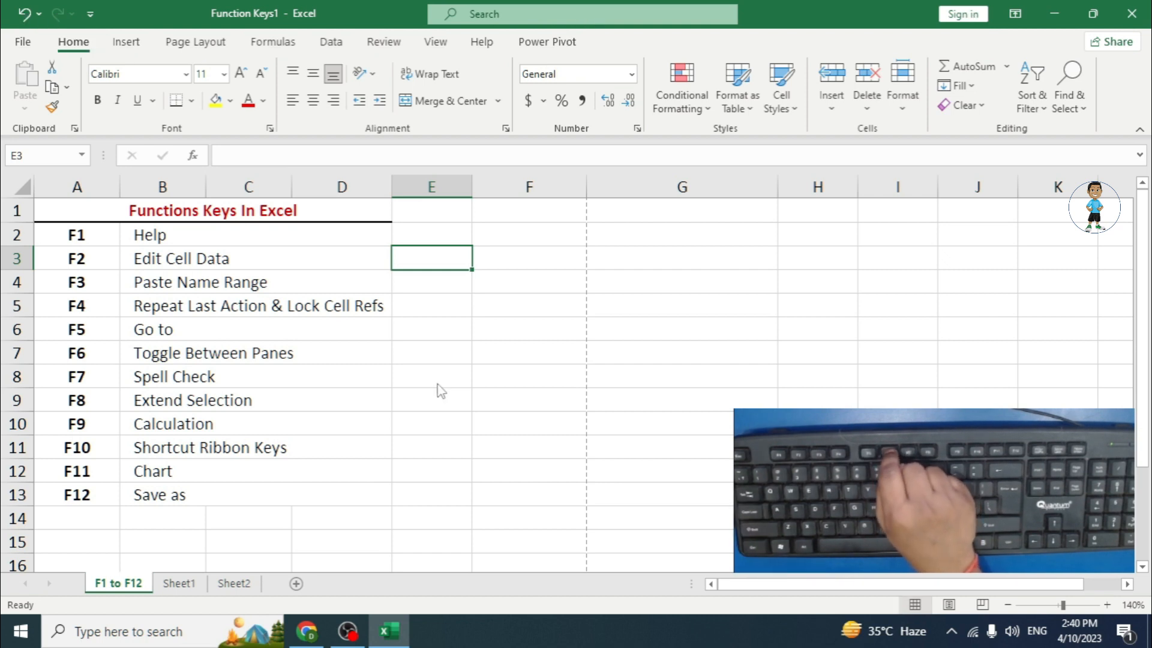
{"action": "key", "text": "F10"}
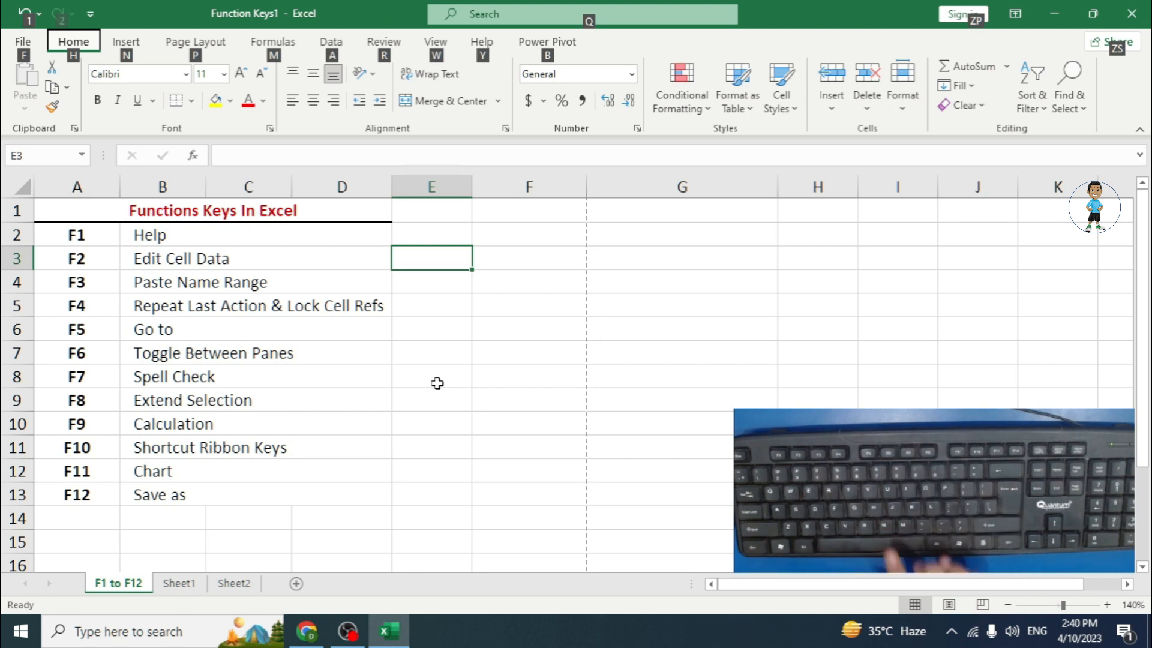
{"action": "key", "text": "h"}
{"action": "key", "text": "l"}
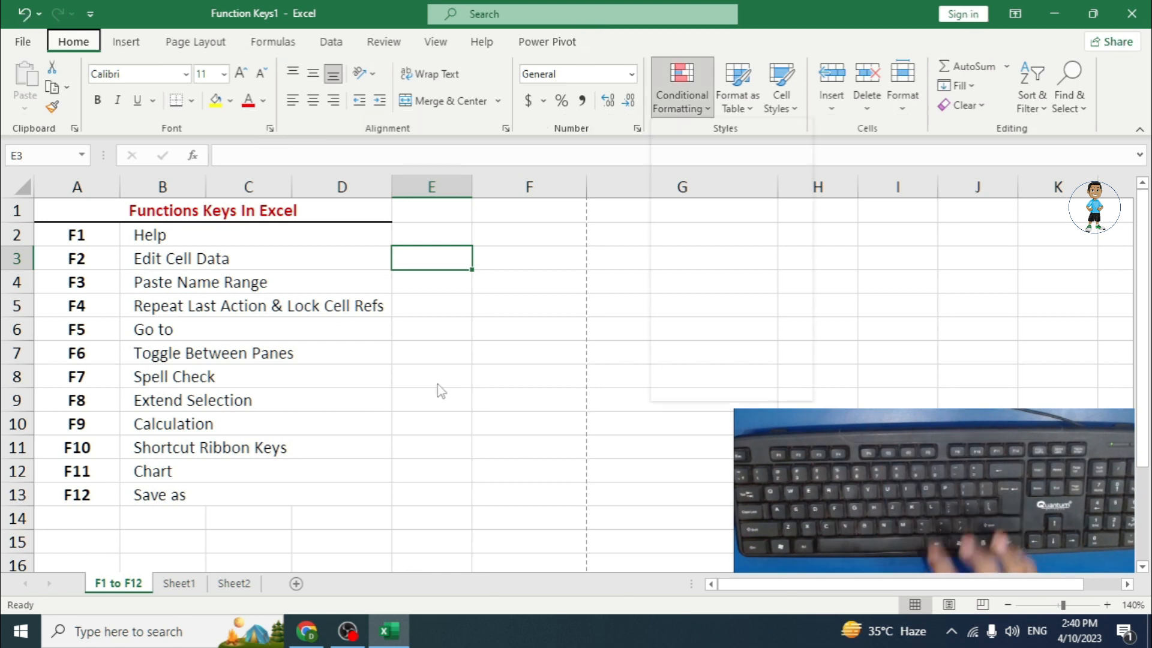
{"action": "key", "text": "n"}
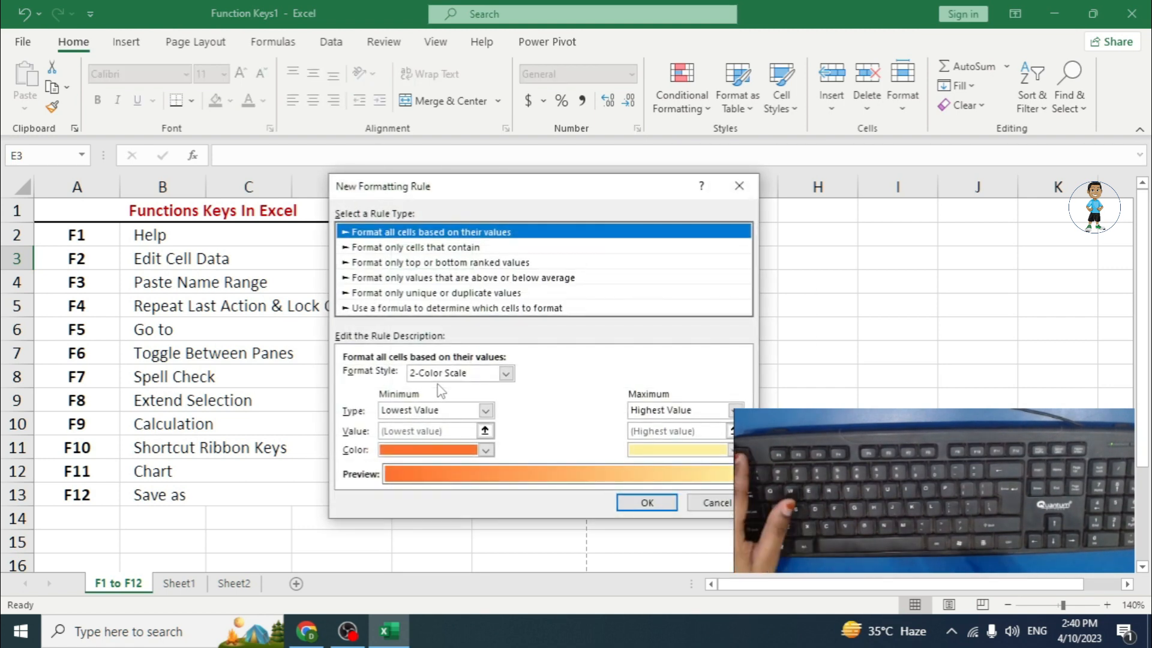
{"action": "key", "text": "Escape"}
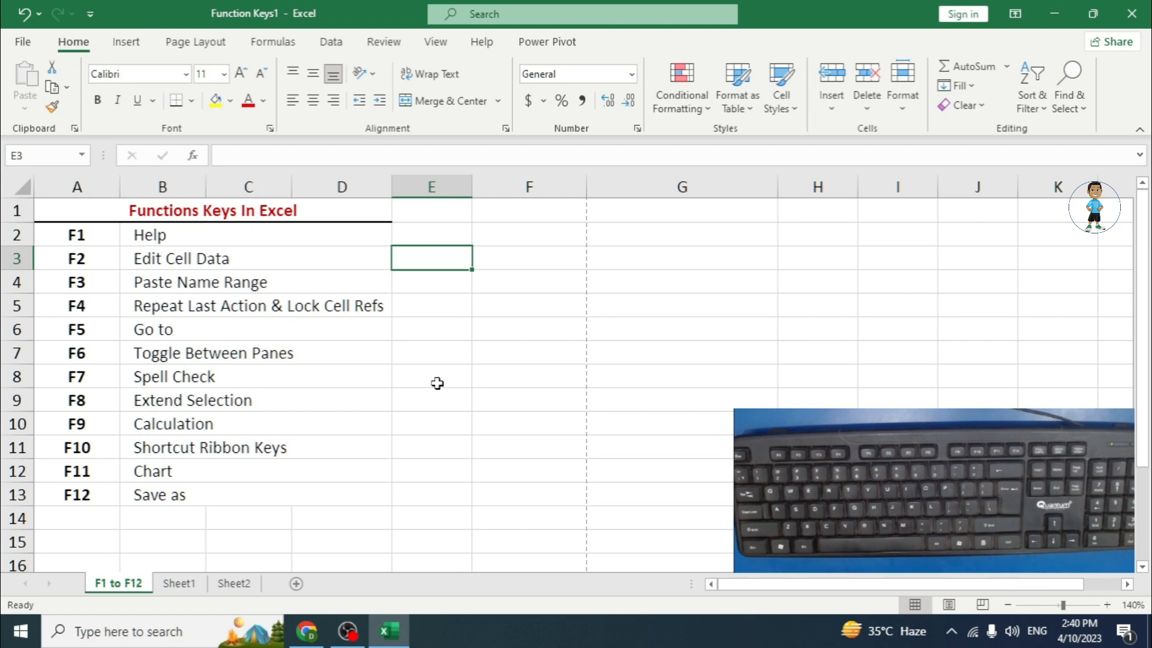
Enter the misspelled word "helllp" in cell E3
{"action": "type", "text": "hel"}
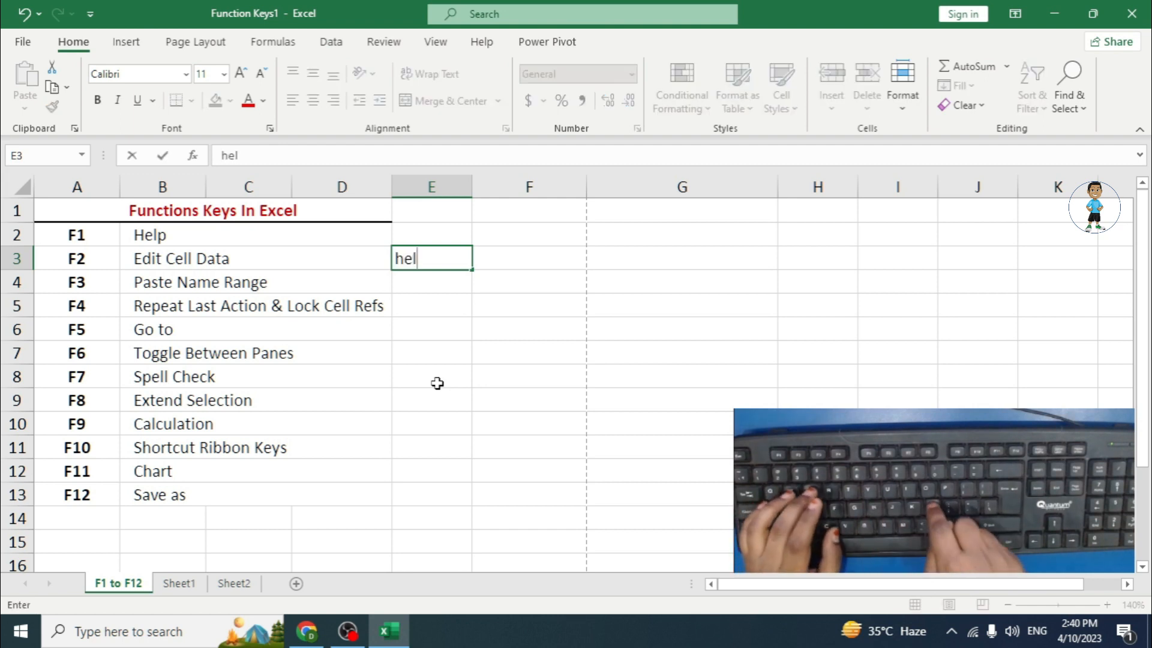
{"action": "type", "text": "llp"}
{"action": "key", "text": "Return"}
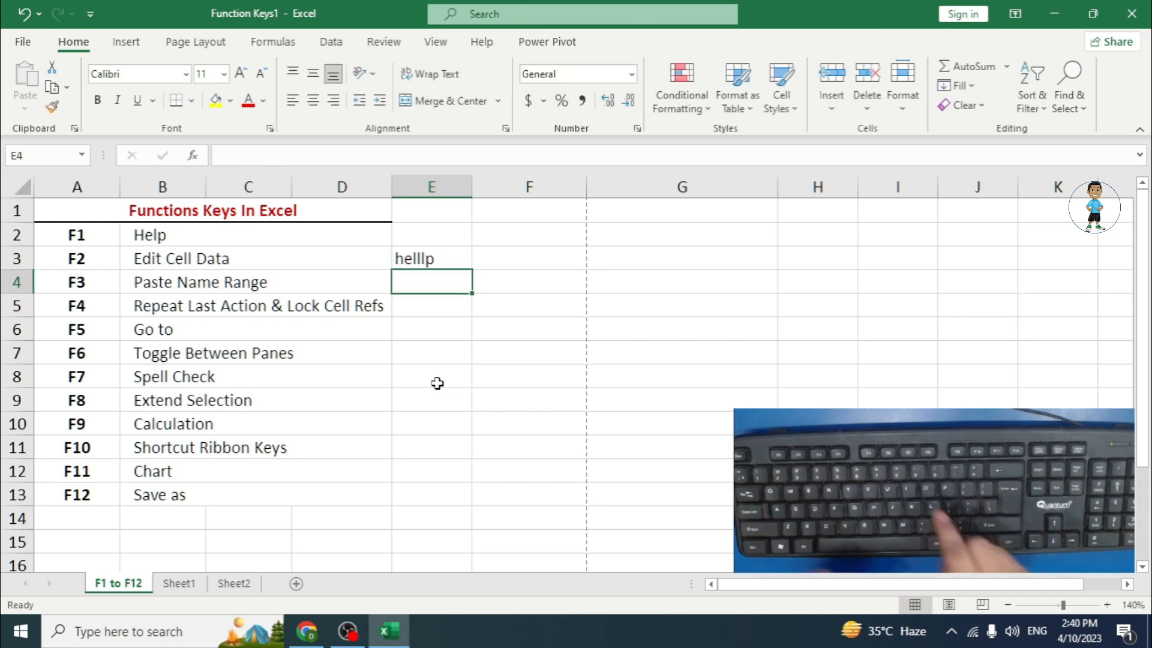
Spell-check the sheet, continuing from its beginning, and ignore "helllp" once
{"action": "key", "text": "F7"}
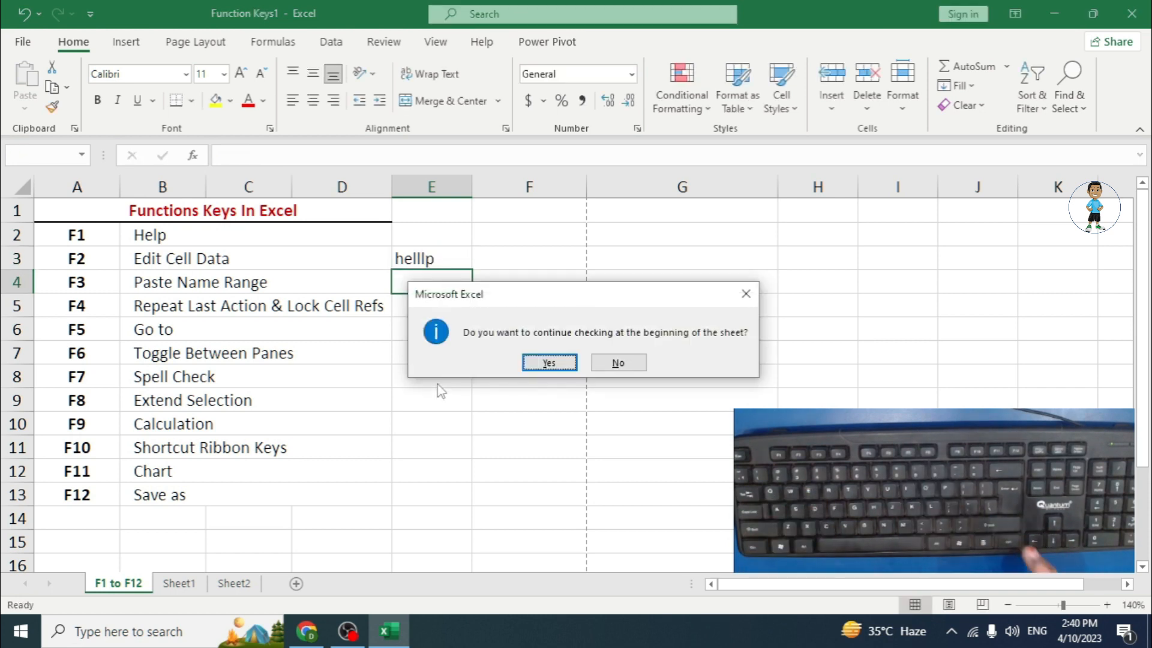
{"action": "key", "text": "Return"}
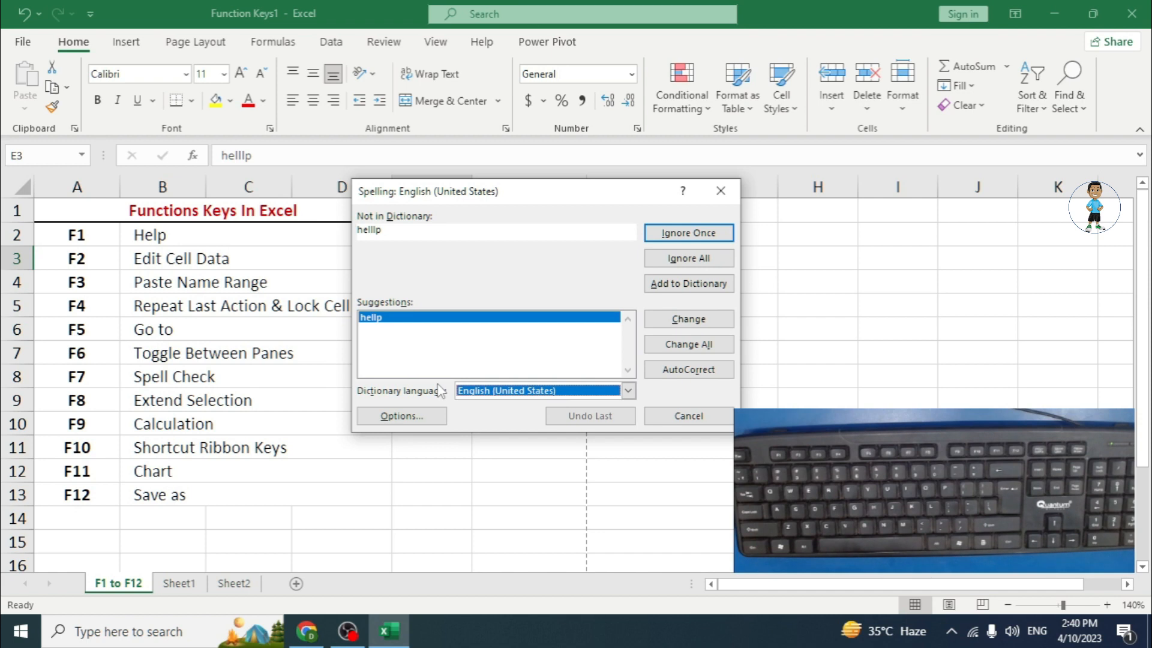
{"action": "left_click_drag", "start_coordinate": [443, 195], "coordinate": [466, 353]}
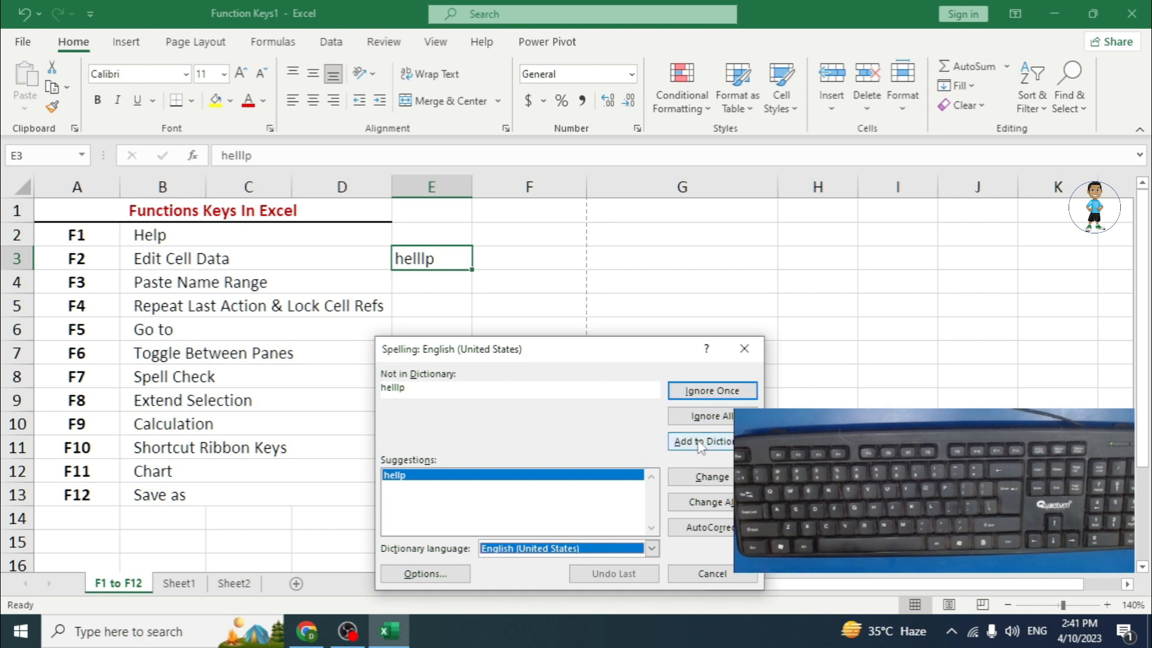
{"action": "left_click_drag", "start_coordinate": [545, 350], "coordinate": [498, 322]}
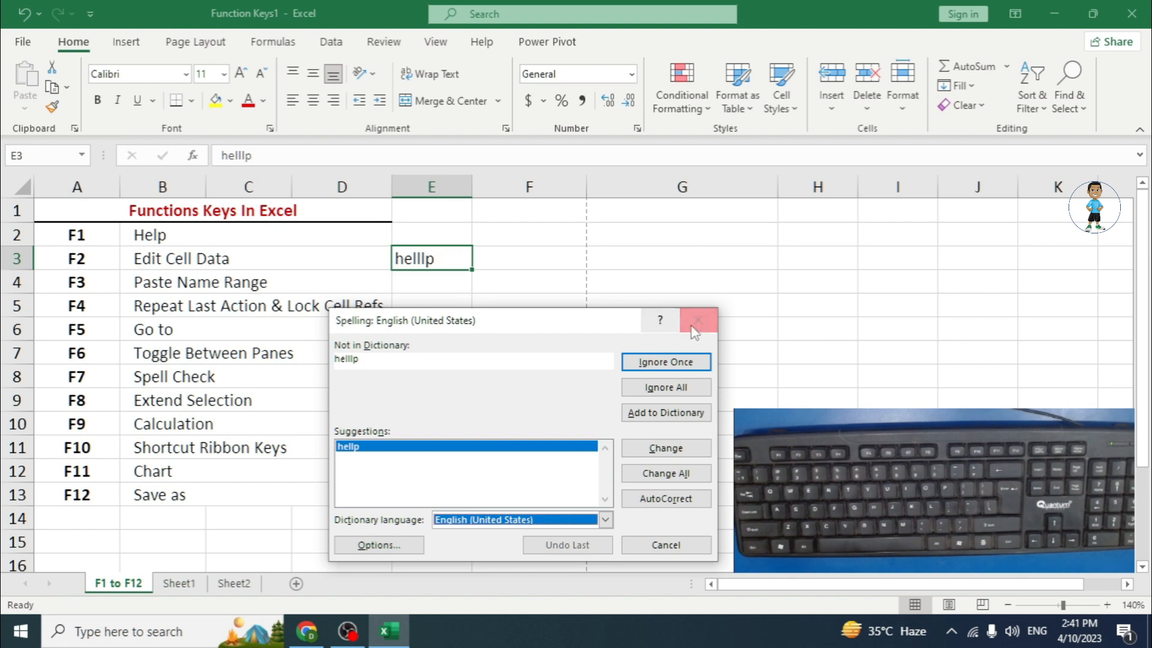
{"action": "left_click", "coordinate": [675, 364]}
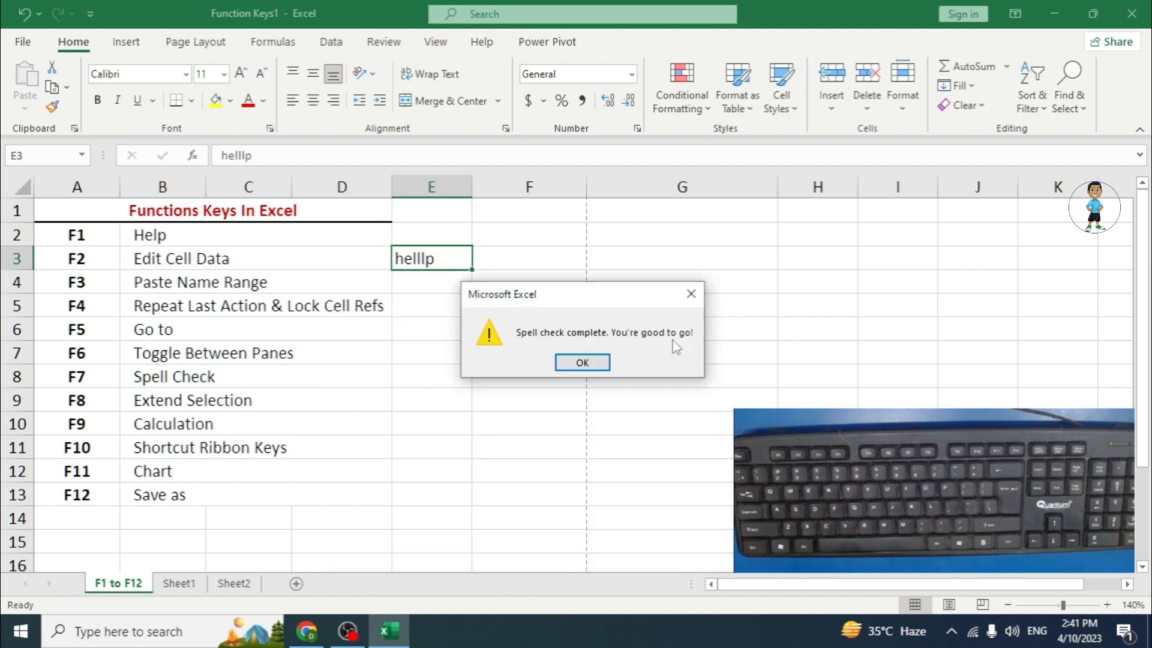
{"action": "left_click", "coordinate": [581, 363]}
Clear the contents of cells E3 to E5 and deselect the range
{"action": "left_click_drag", "start_coordinate": [431, 257], "coordinate": [450, 301]}
{"action": "key", "text": "Delete"}
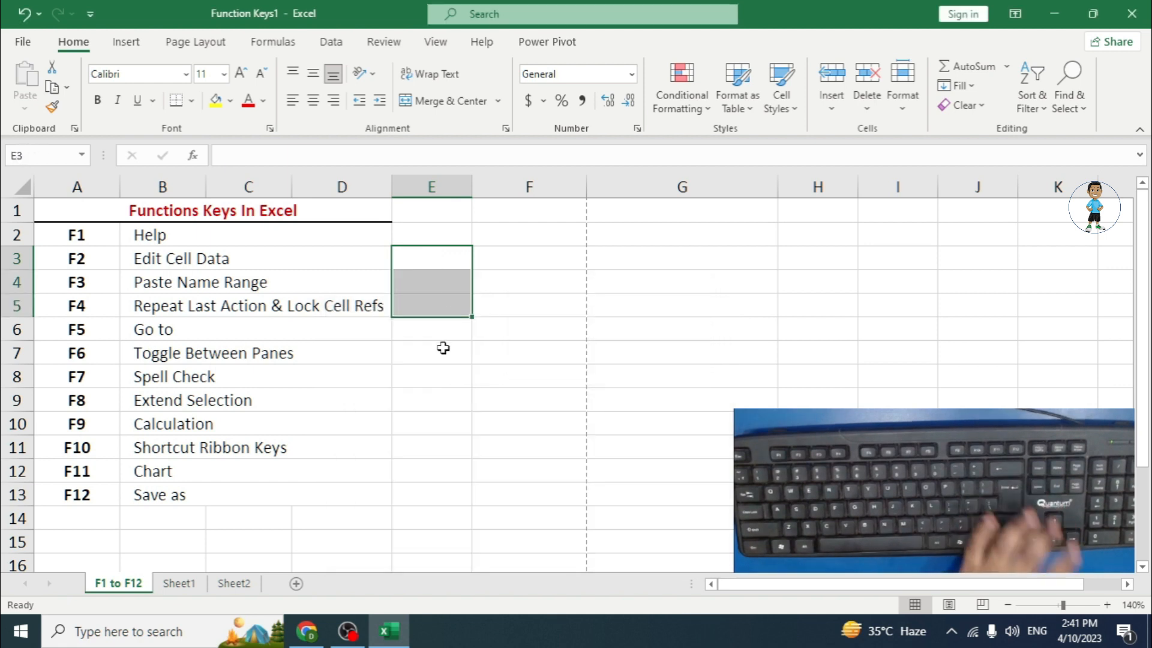
{"action": "left_click", "coordinate": [442, 351]}
From cell E4, turn on Extend Selection mode and extend the selection to column J and row 15
{"action": "left_click", "coordinate": [441, 279]}
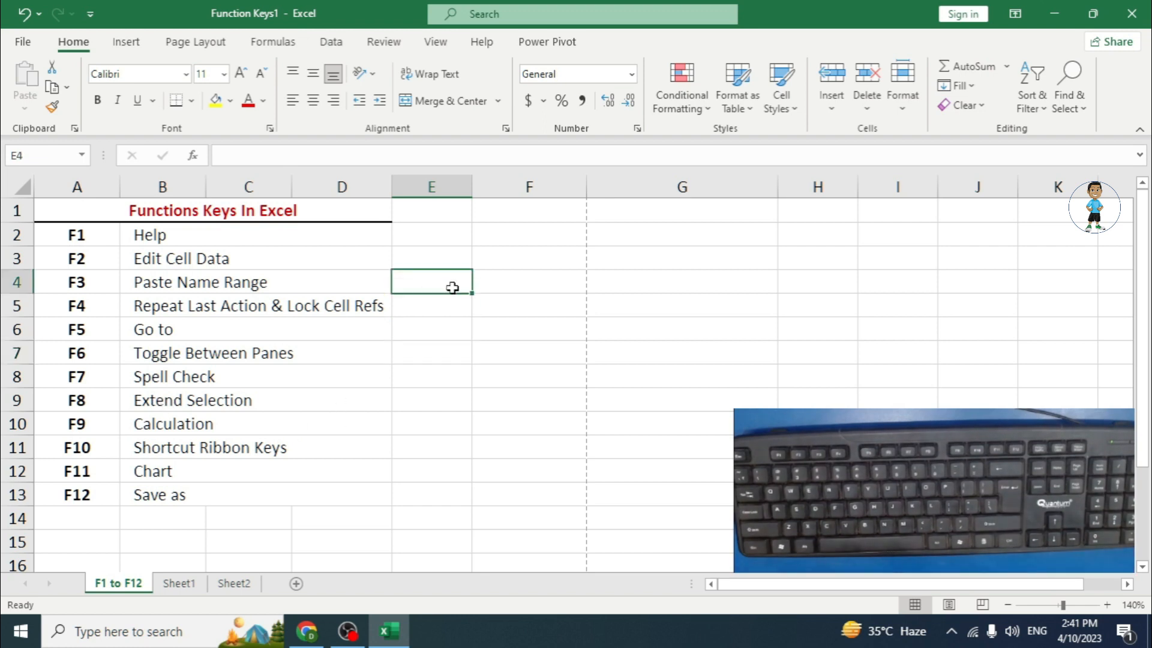
{"action": "key", "text": "F8"}
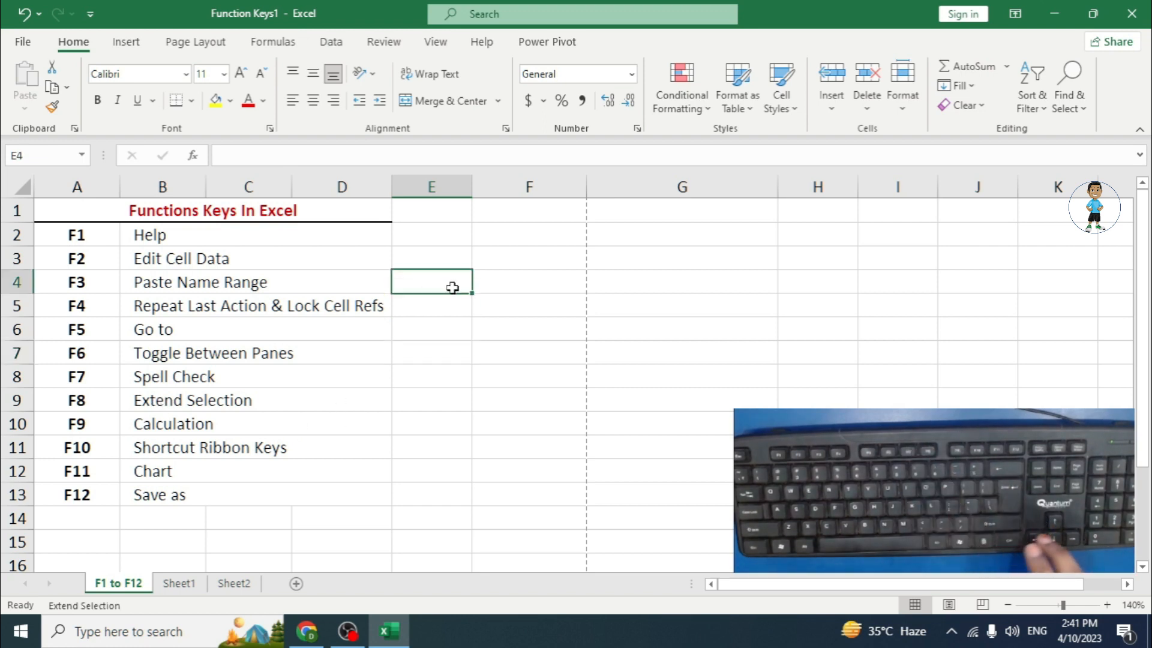
{"action": "key", "text": "Right"}
{"action": "key", "text": "Right"}
{"action": "key", "text": "Right"}
{"action": "key", "text": "Right"}
{"action": "key", "text": "Right"}
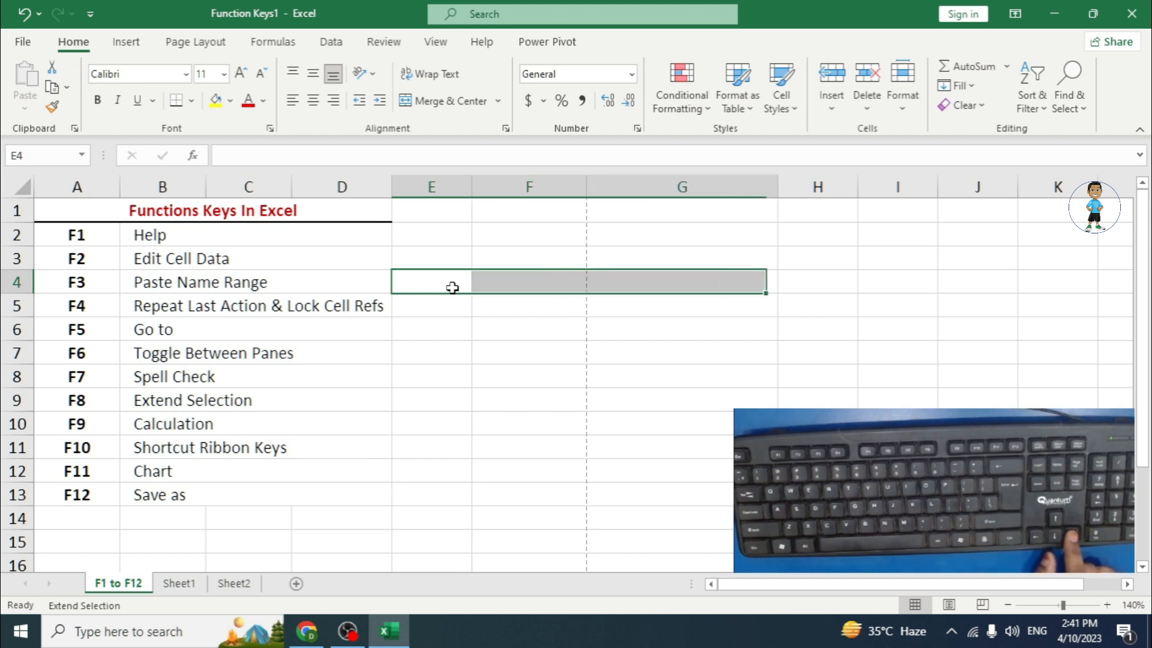
{"action": "key", "text": "Down"}
{"action": "key", "text": "Down"}
{"action": "key", "text": "Down"}
{"action": "key", "text": "Down"}
{"action": "key", "text": "Down"}
{"action": "key", "text": "Down"}
{"action": "key", "text": "Down"}
{"action": "key", "text": "Down"}
{"action": "key", "text": "Down"}
{"action": "key", "text": "Down"}
{"action": "key", "text": "Down"}
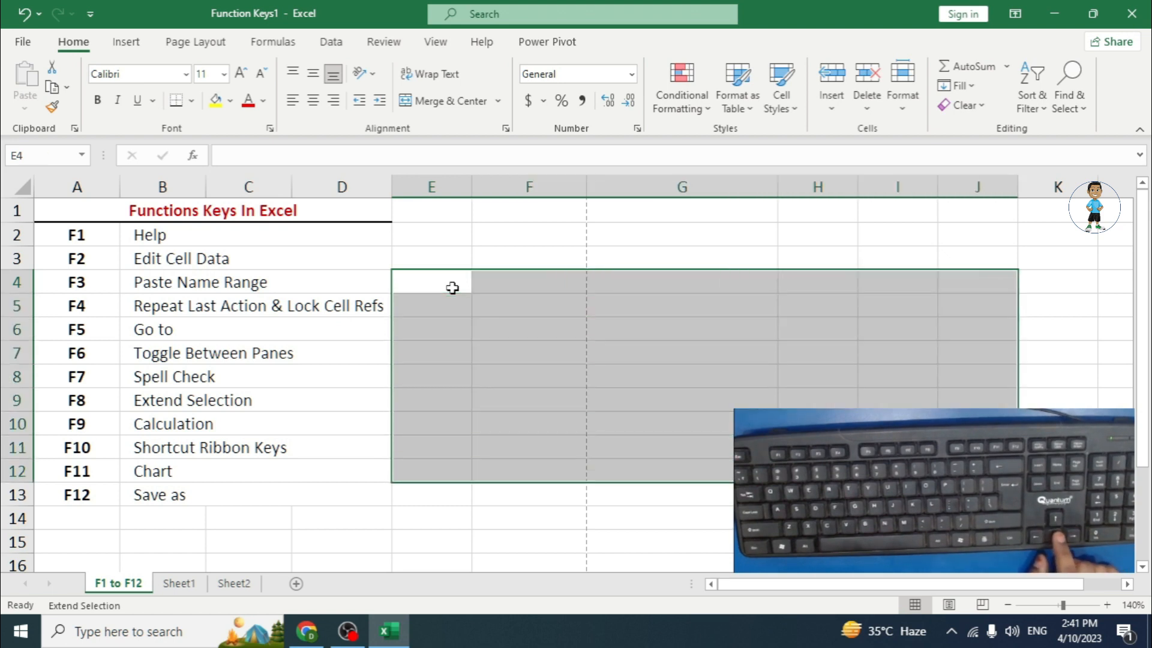
Extend the selection leftward to column A, and reduce it to the range B4:E14
{"action": "key", "text": "Left"}
{"action": "key", "text": "Left"}
{"action": "key", "text": "Left"}
{"action": "key", "text": "Left"}
{"action": "key", "text": "Left"}
{"action": "key", "text": "Left"}
{"action": "key", "text": "Left"}
{"action": "key", "text": "Left"}
{"action": "key", "text": "Left"}
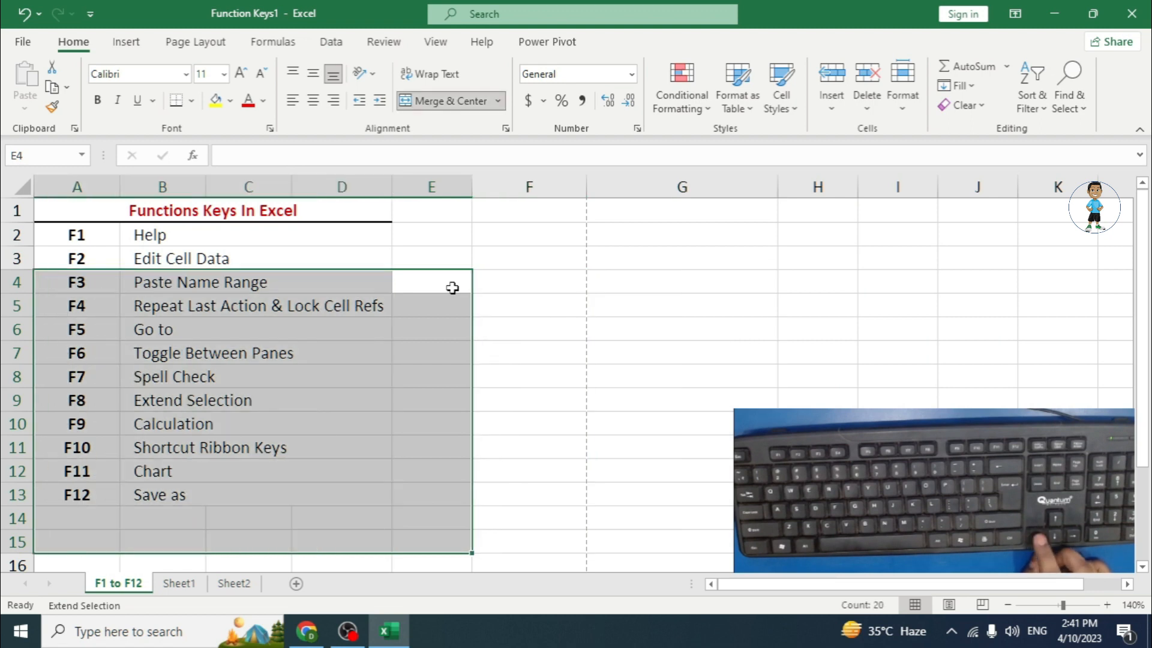
{"action": "key", "text": "Up"}
{"action": "key", "text": "Right"}
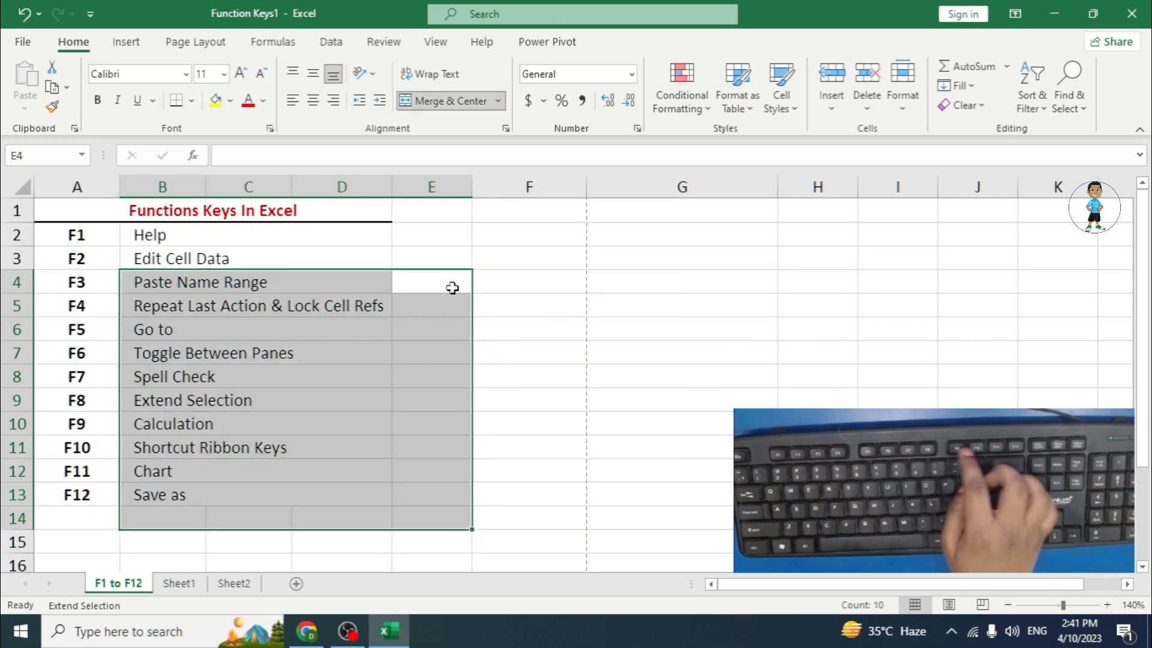
Turn off Extend Selection mode and move the active cell through E3 to H6
{"action": "key", "text": "F8"}
{"action": "key", "text": "Up"}
{"action": "key", "text": "Right"}
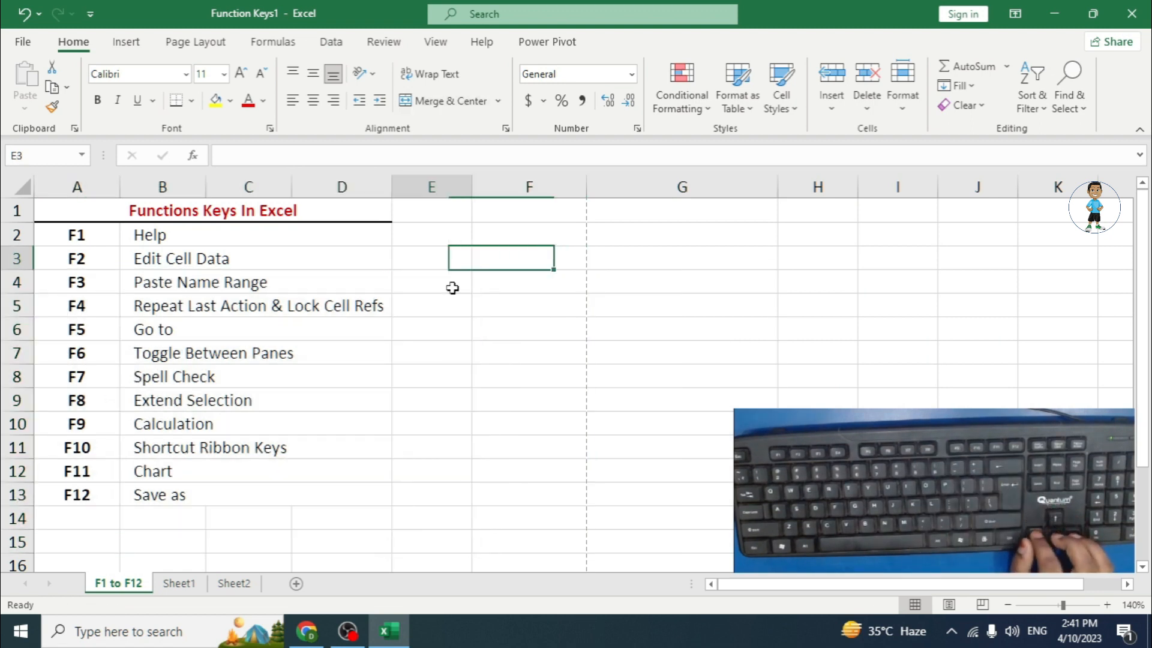
{"action": "key", "text": "Right"}
{"action": "key", "text": "Right"}
{"action": "key", "text": "Down"}
{"action": "key", "text": "Down"}
{"action": "key", "text": "Down"}
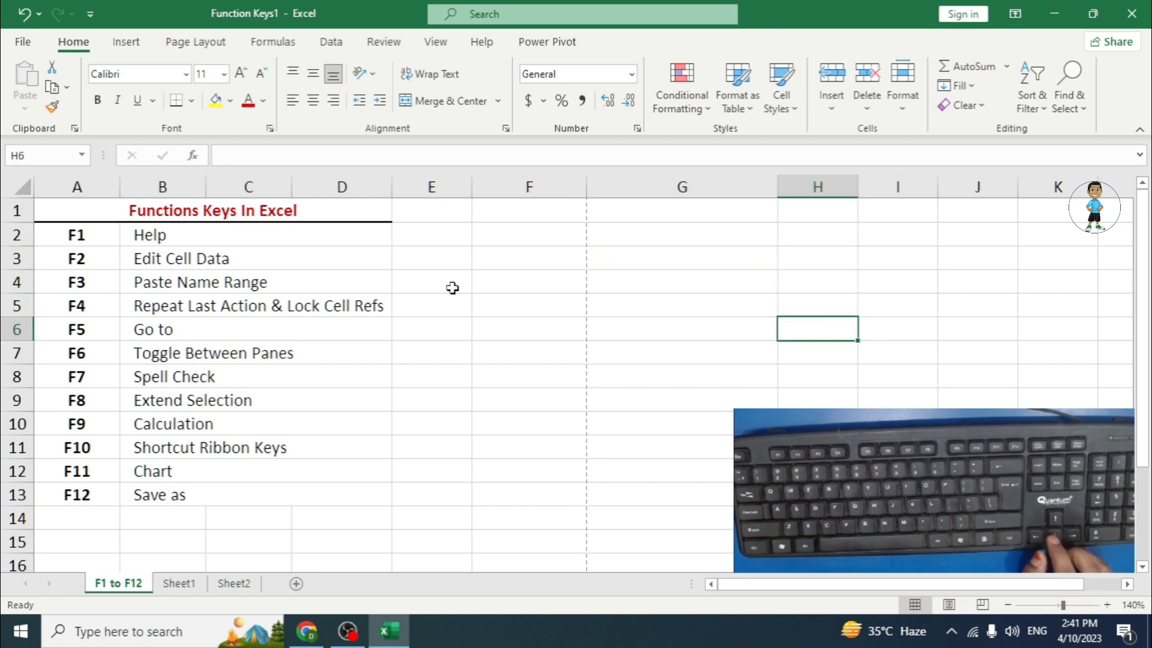
Move the active cell around the empty area beside the list, passing E3 and F6 and stopping at F3
{"action": "key", "text": "Left"}
{"action": "key", "text": "Left"}
{"action": "key", "text": "Left"}
{"action": "key", "text": "Left"}
{"action": "key", "text": "Up"}
{"action": "key", "text": "Up"}
{"action": "key", "text": "Right"}
{"action": "key", "text": "Up"}
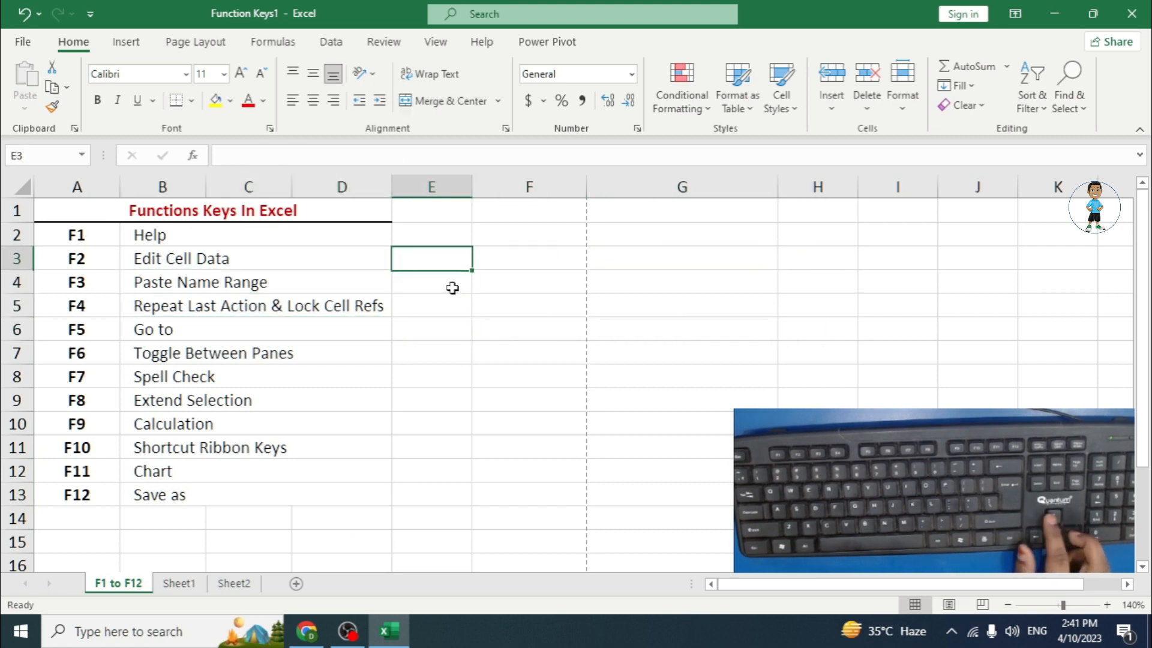
{"action": "key", "text": "Right"}
{"action": "key", "text": "Right"}
{"action": "key", "text": "Down"}
{"action": "key", "text": "Down"}
{"action": "key", "text": "Left"}
{"action": "key", "text": "Down"}
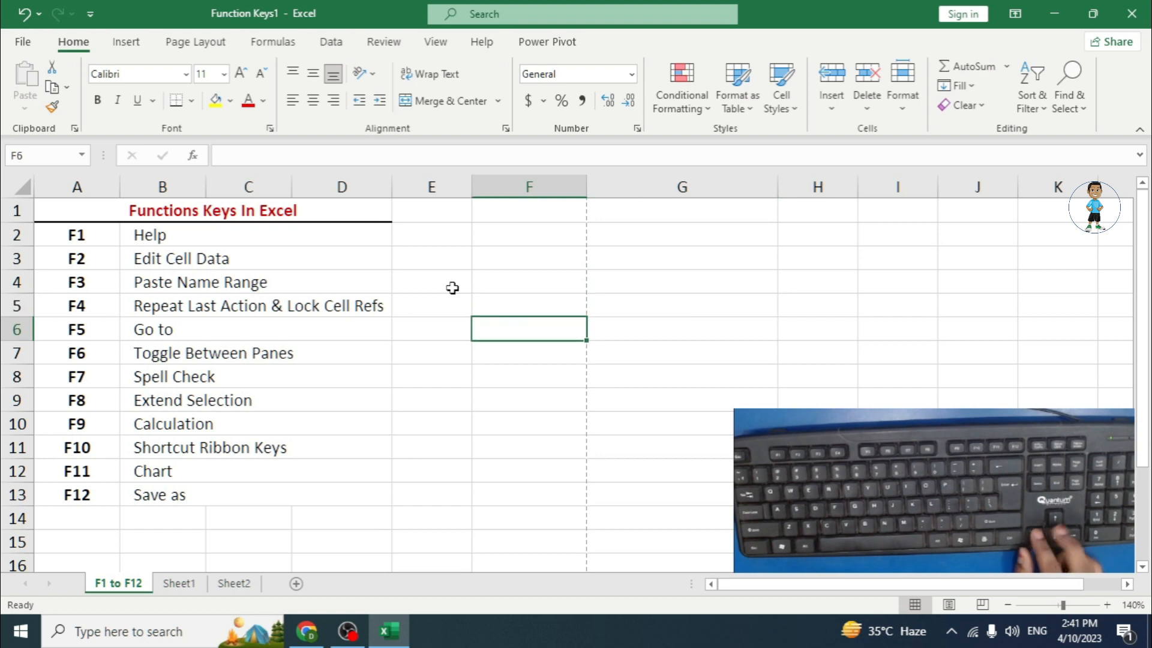
{"action": "key", "text": "Left"}
{"action": "key", "text": "Up"}
{"action": "key", "text": "Up"}
{"action": "key", "text": "Left"}
{"action": "key", "text": "Right"}
{"action": "key", "text": "Right"}
{"action": "key", "text": "Up"}
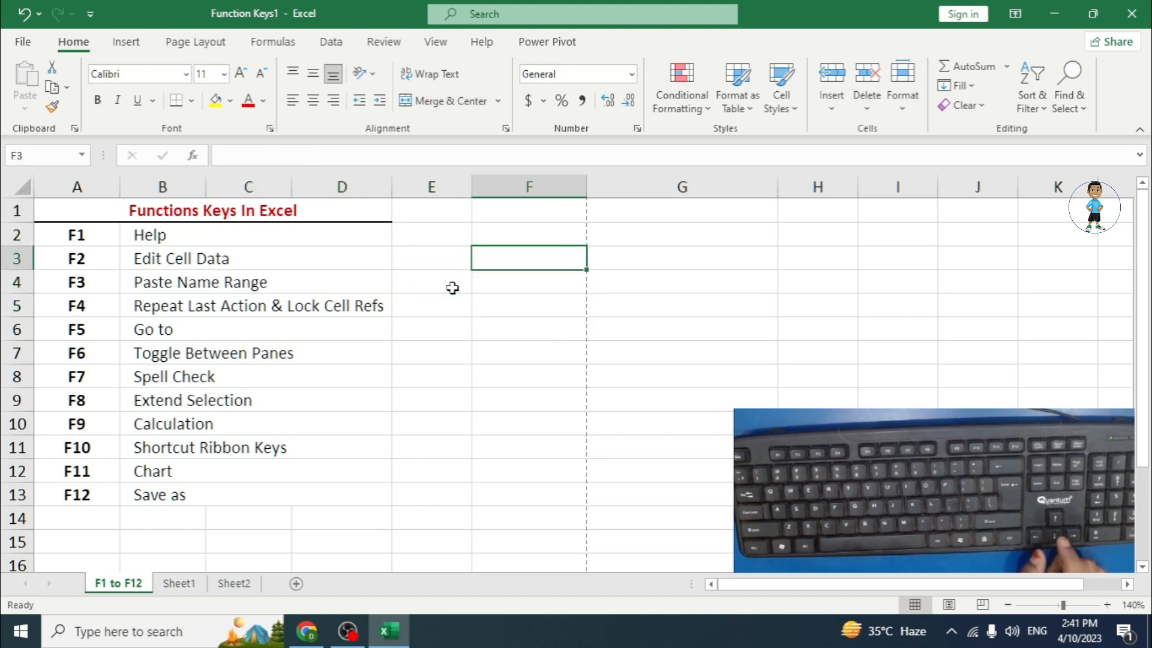
Extend the selection from F3 to cover F3:H9, and reselect cell E4
{"action": "key", "text": "shift+Right"}
{"action": "key", "text": "shift+Right"}
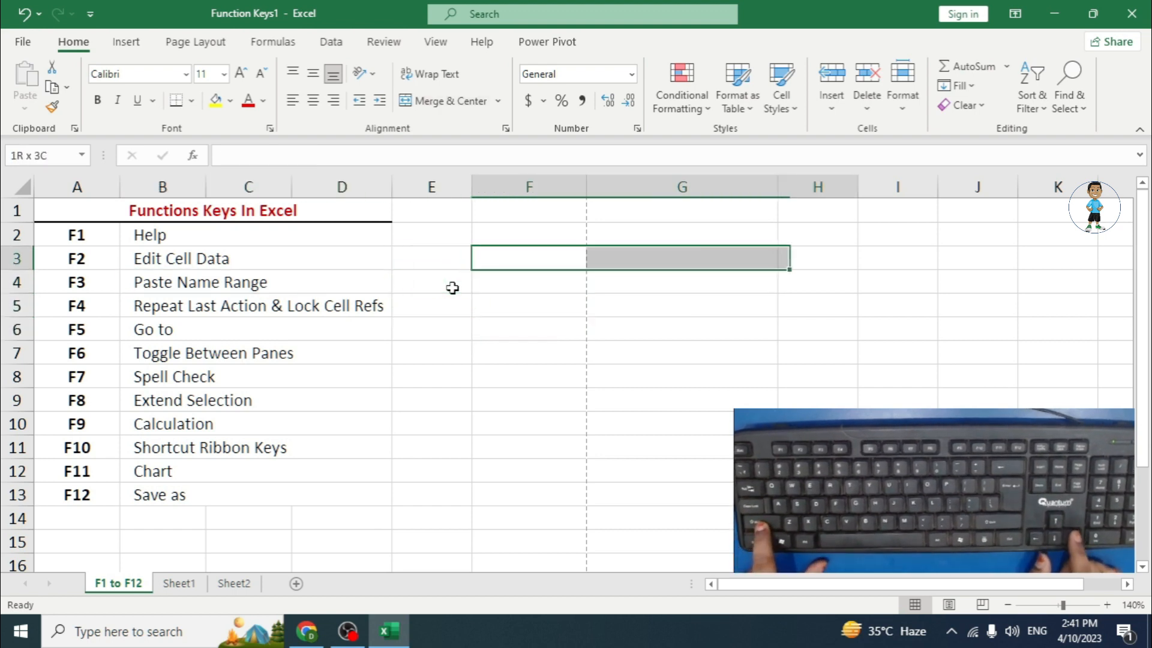
{"action": "key", "text": "shift+Down"}
{"action": "key", "text": "shift+Down"}
{"action": "key", "text": "shift+Down"}
{"action": "key", "text": "shift+Down"}
{"action": "key", "text": "shift+Down"}
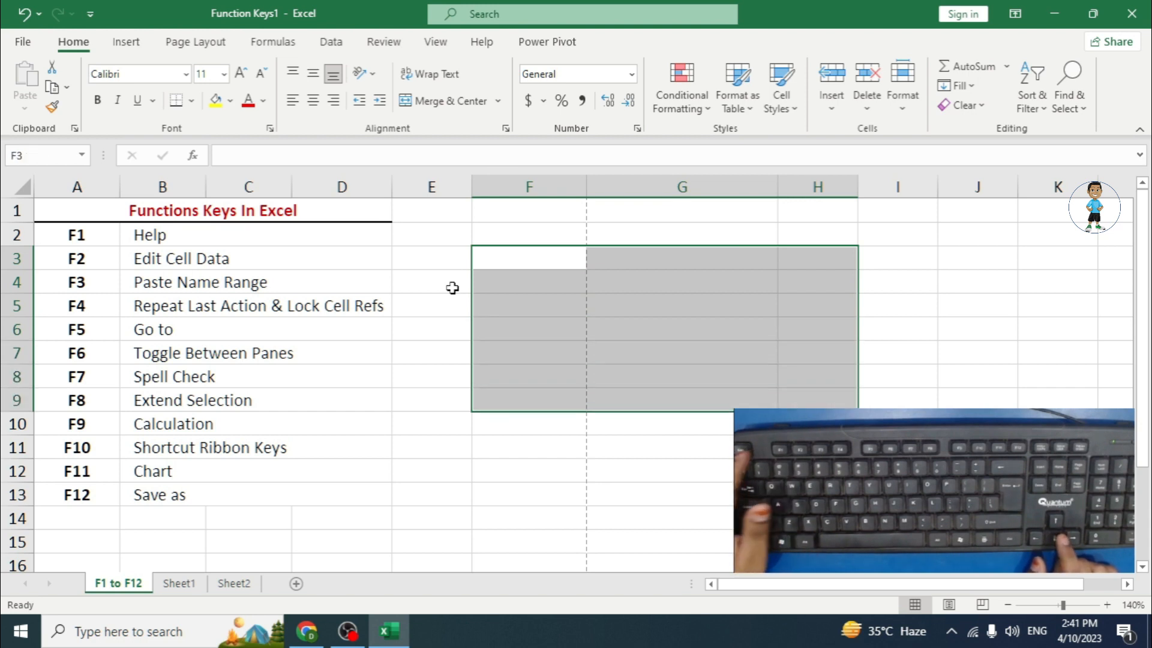
{"action": "left_click", "coordinate": [452, 286]}
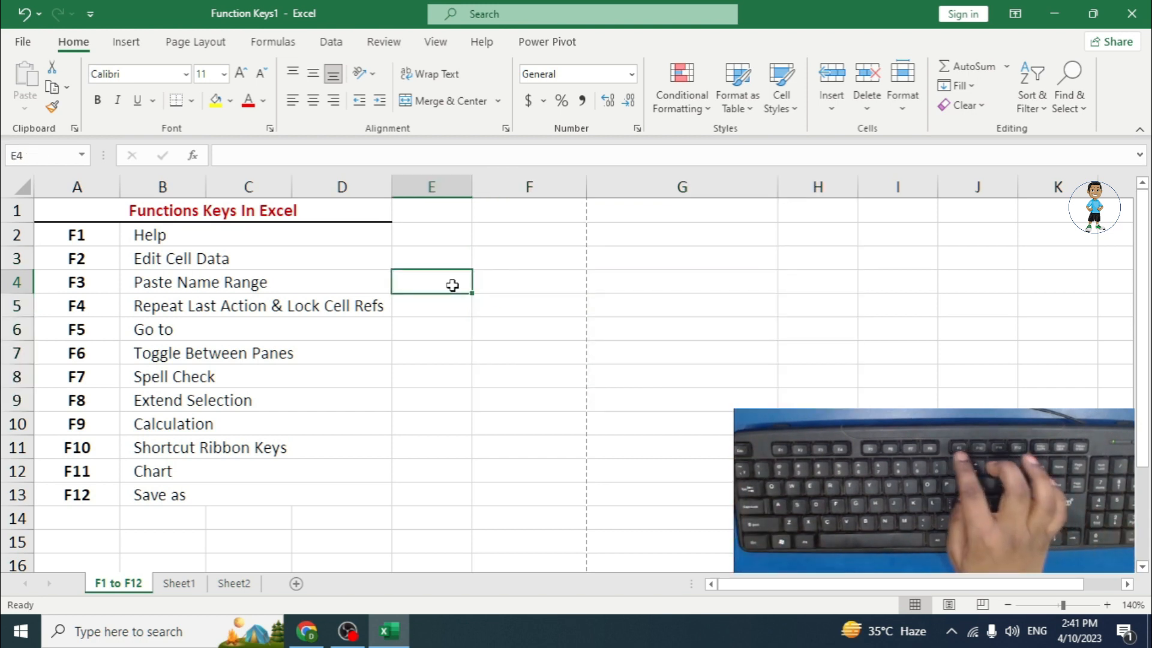
Turn on Extend Selection at E4, extend the selection to E4:I10, and reduce it to E4:F7
{"action": "key", "text": "F8"}
{"action": "key", "text": "Right"}
{"action": "key", "text": "Right"}
{"action": "key", "text": "Right"}
{"action": "key", "text": "Right"}
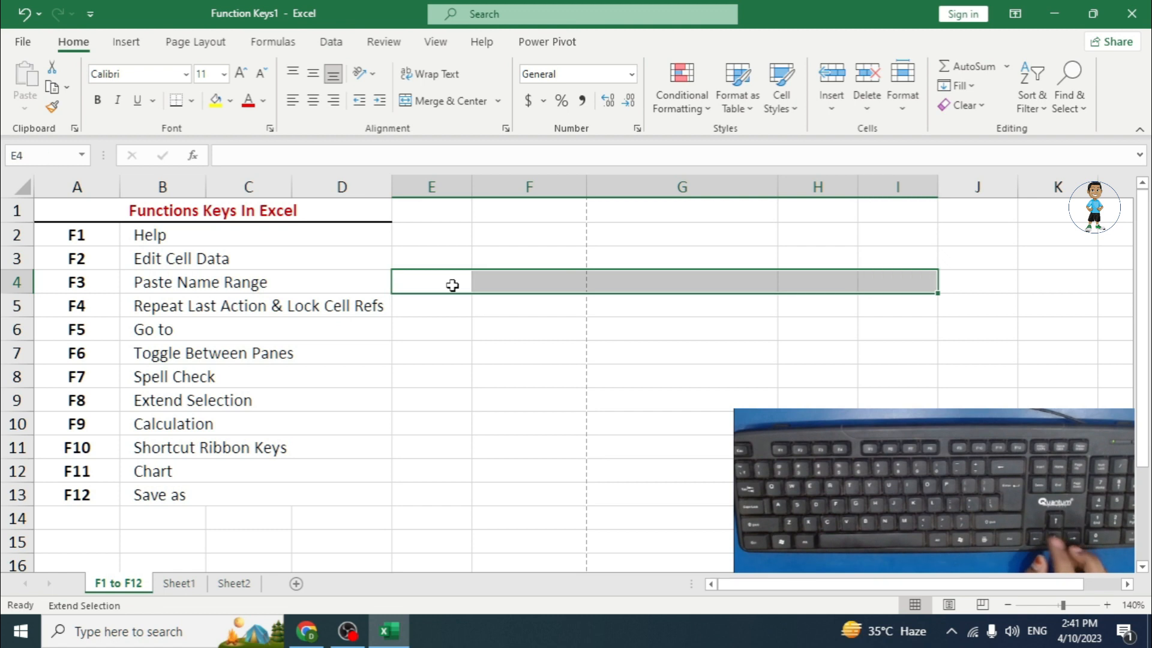
{"action": "key", "text": "Down"}
{"action": "key", "text": "Down"}
{"action": "key", "text": "Down"}
{"action": "key", "text": "Down"}
{"action": "key", "text": "Down"}
{"action": "key", "text": "Down"}
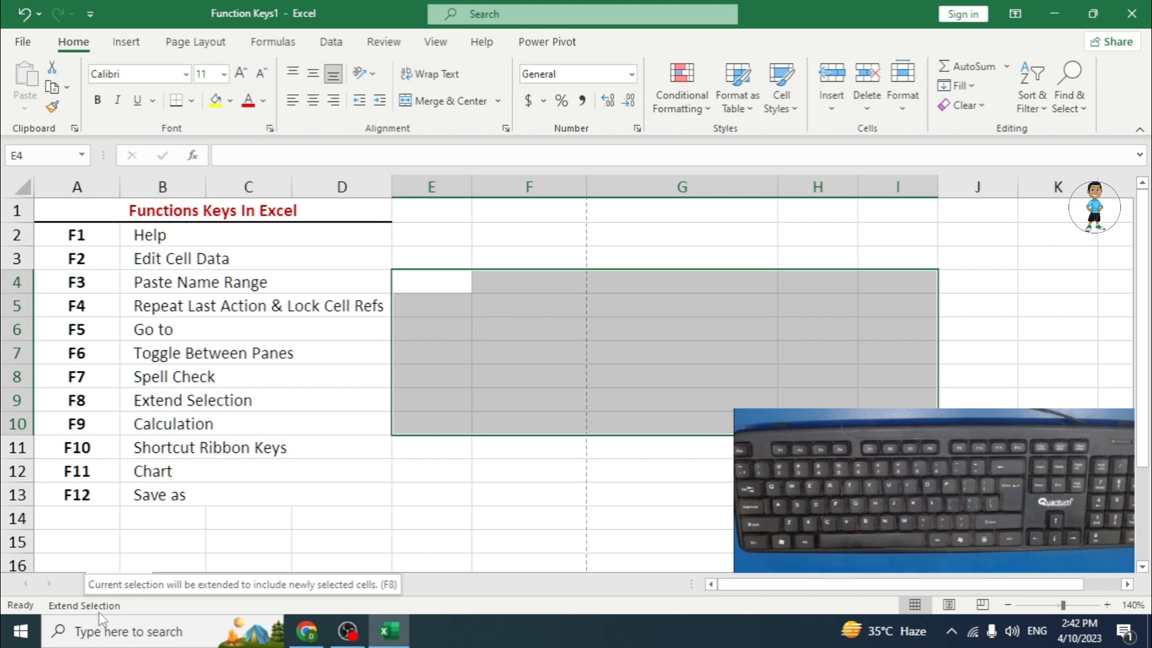
{"action": "left_click", "coordinate": [556, 344]}
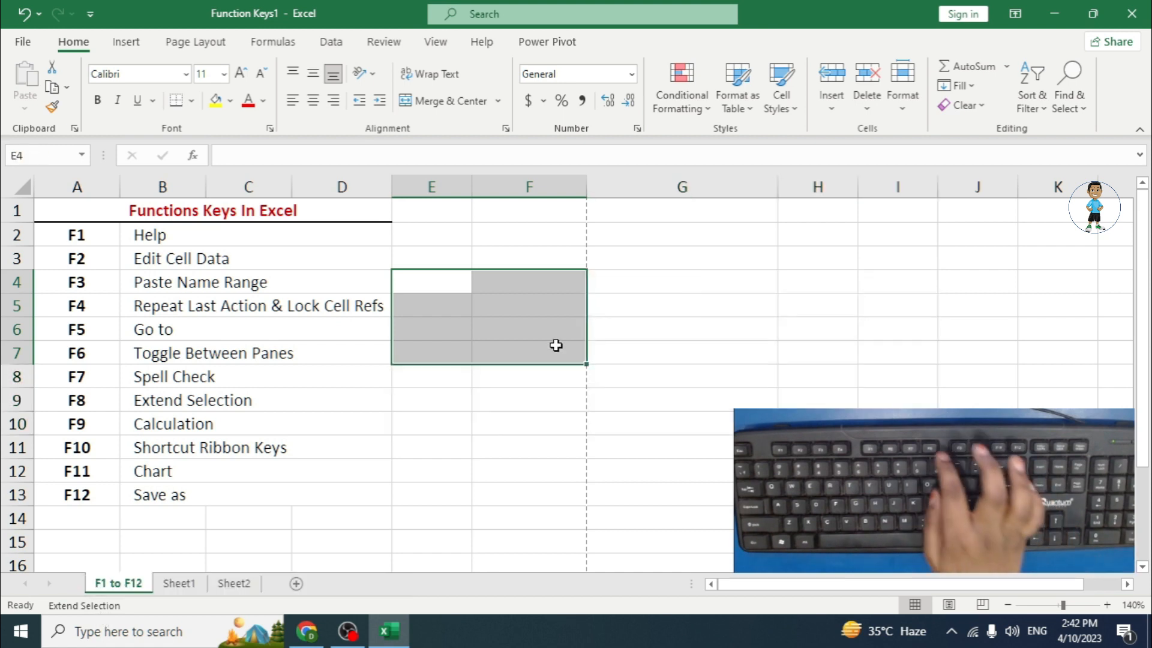
Turn off Extend Selection and move the active cell around E4:F5, stopping at E5
{"action": "key", "text": "F8"}
{"action": "key", "text": "Right"}
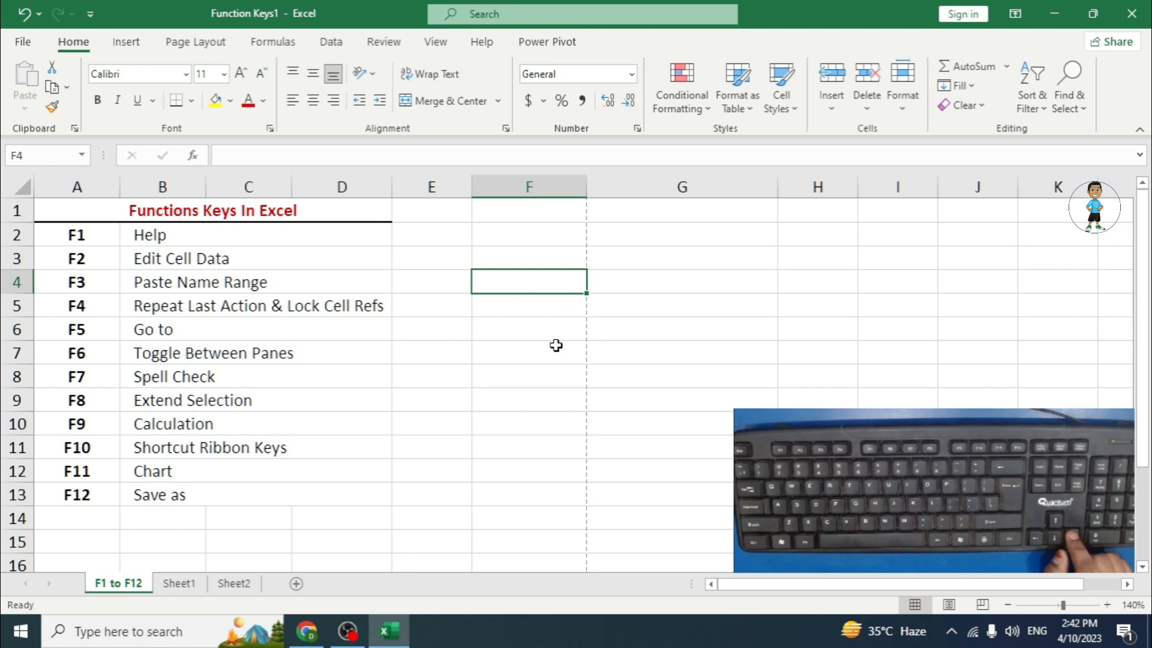
{"action": "key", "text": "Down"}
{"action": "key", "text": "Left"}
{"action": "key", "text": "Up"}
{"action": "key", "text": "Right"}
{"action": "key", "text": "Down"}
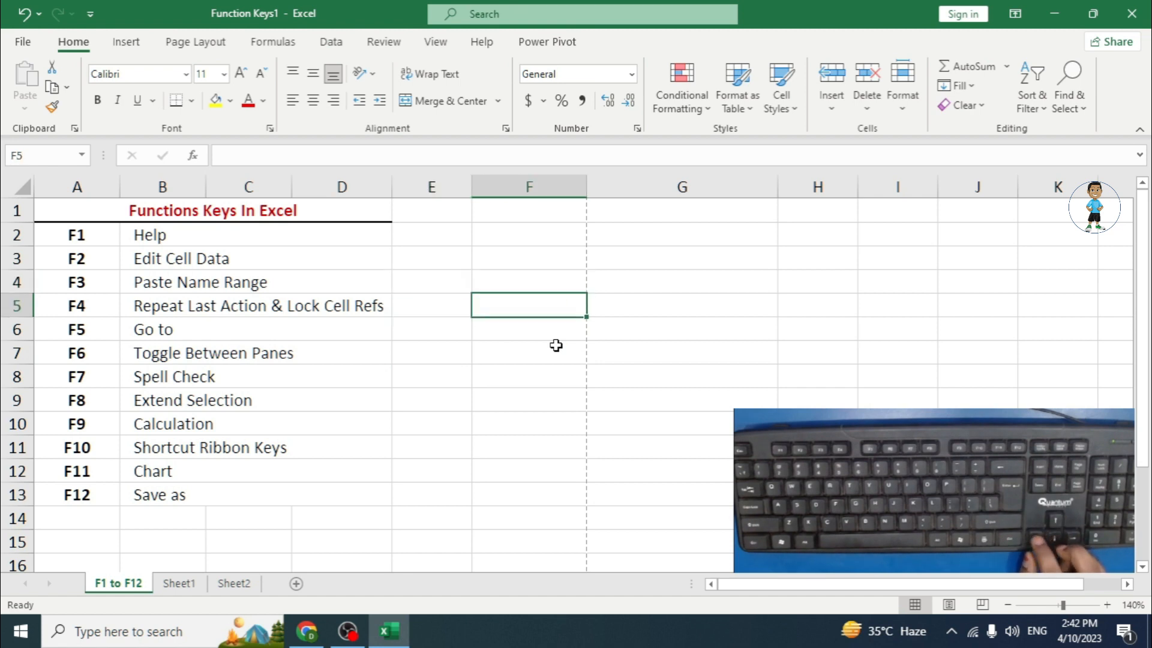
{"action": "key", "text": "Left"}
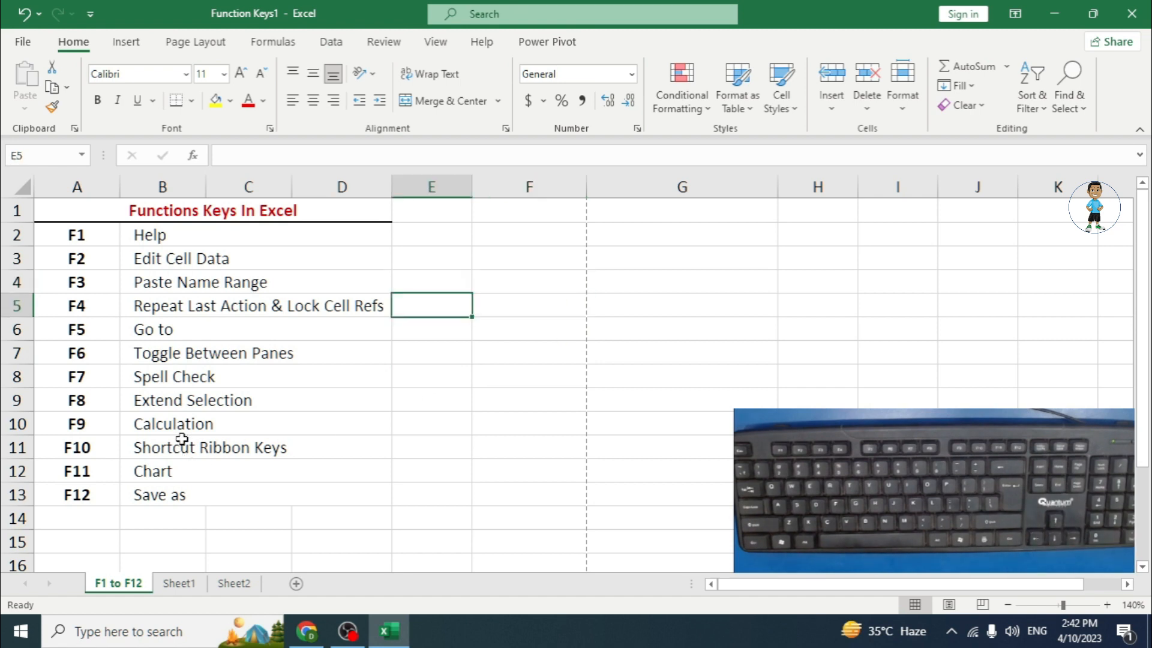
Enter 2 in each of the cells E5 to E8, and add them up with an automatic SUM formula in E9
{"action": "left_click", "coordinate": [162, 424]}
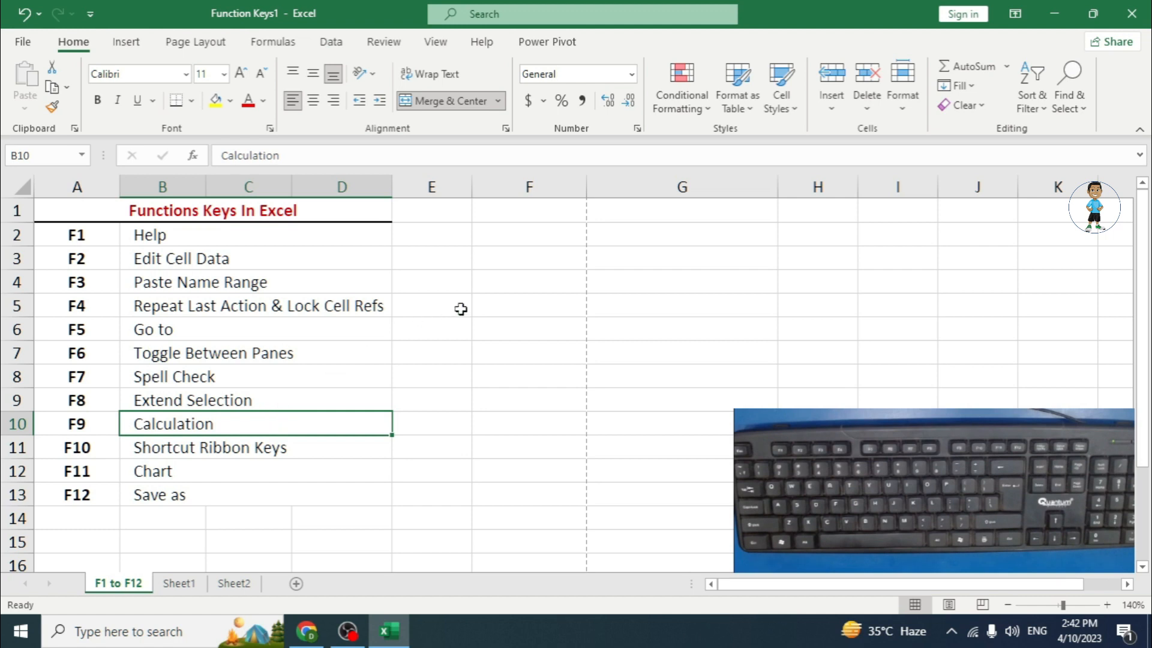
{"action": "left_click", "coordinate": [489, 297]}
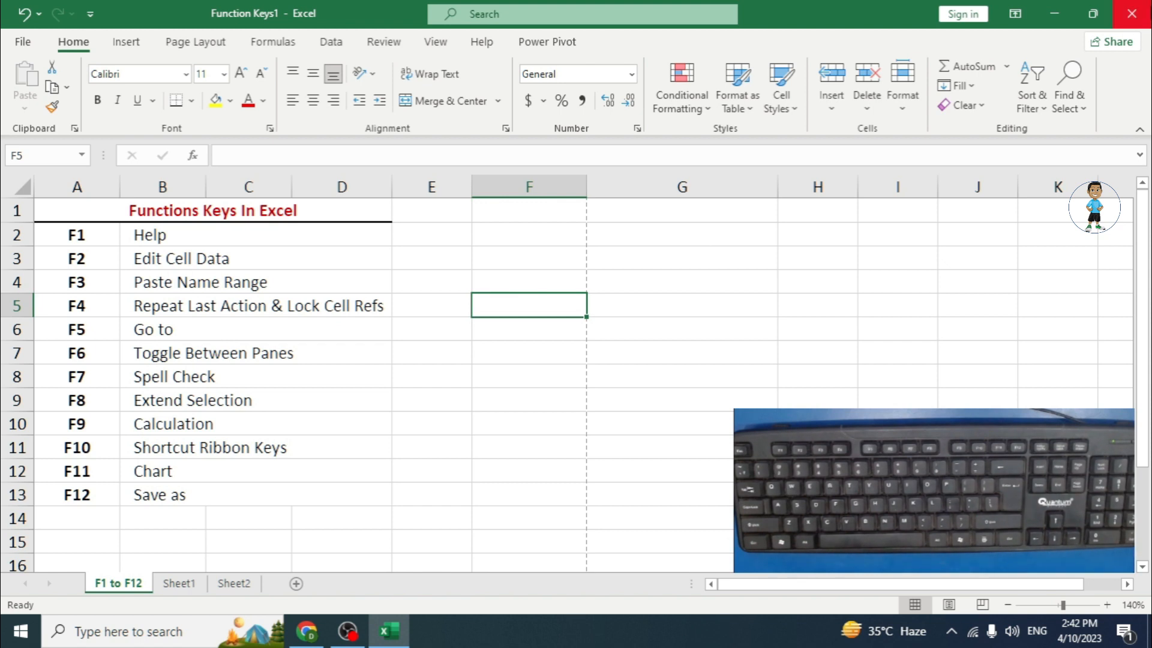
{"action": "left_click", "coordinate": [271, 43]}
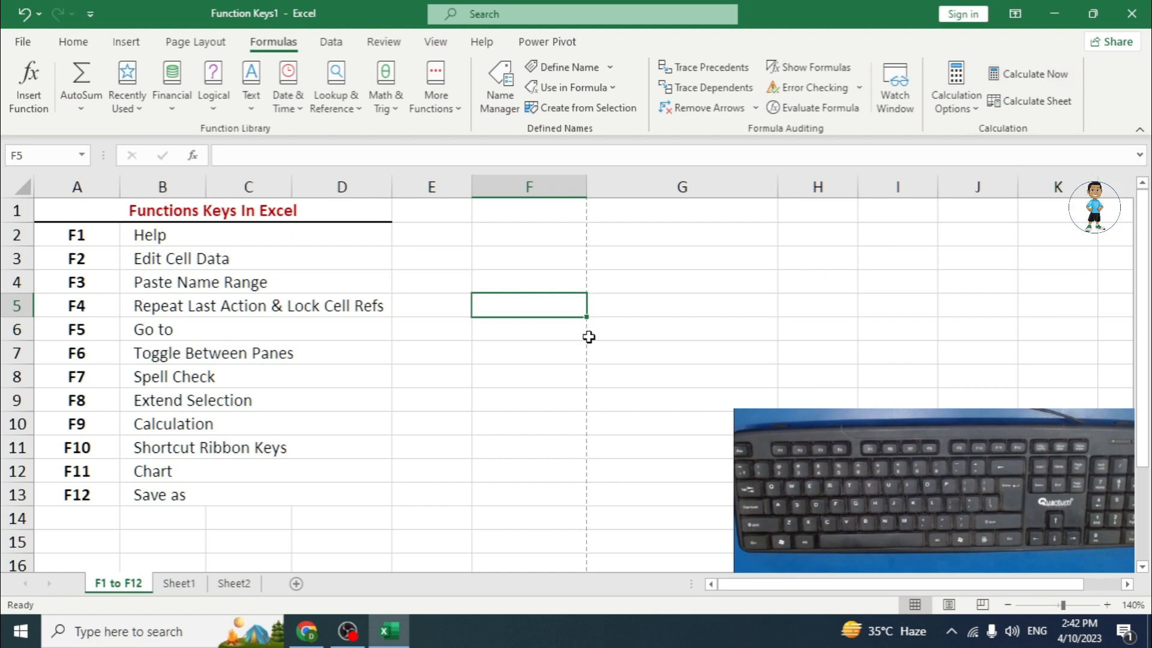
{"action": "left_click", "coordinate": [437, 303]}
{"action": "type", "text": "2"}
{"action": "key", "text": "Return"}
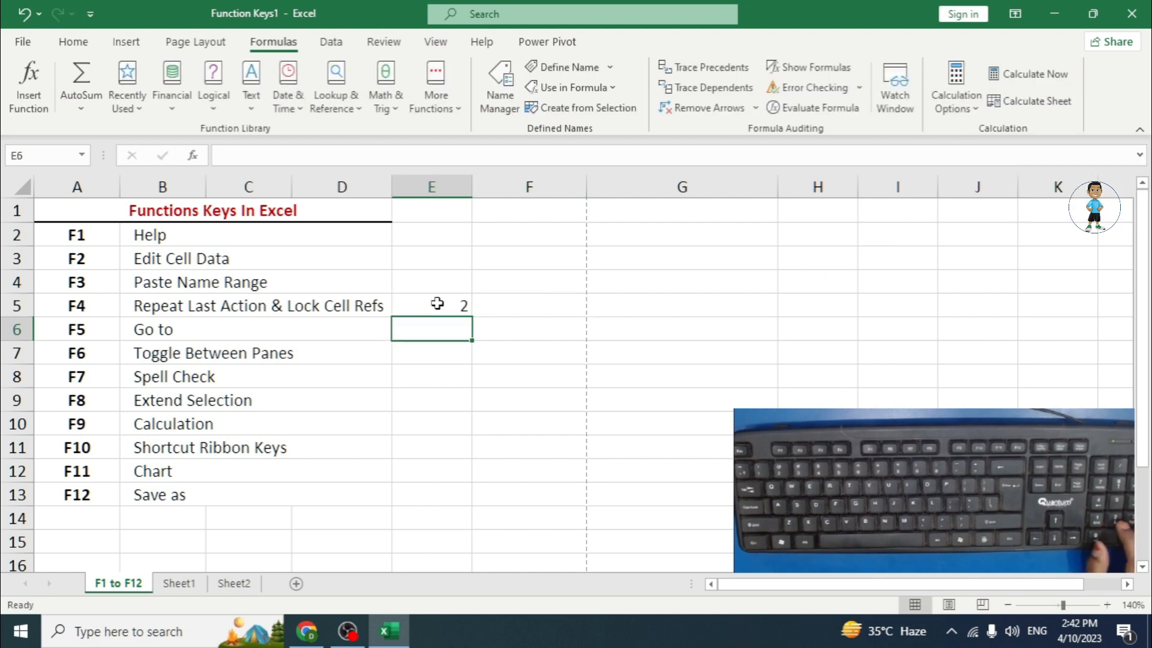
{"action": "type", "text": "2"}
{"action": "key", "text": "Return"}
{"action": "type", "text": "2"}
{"action": "key", "text": "Return"}
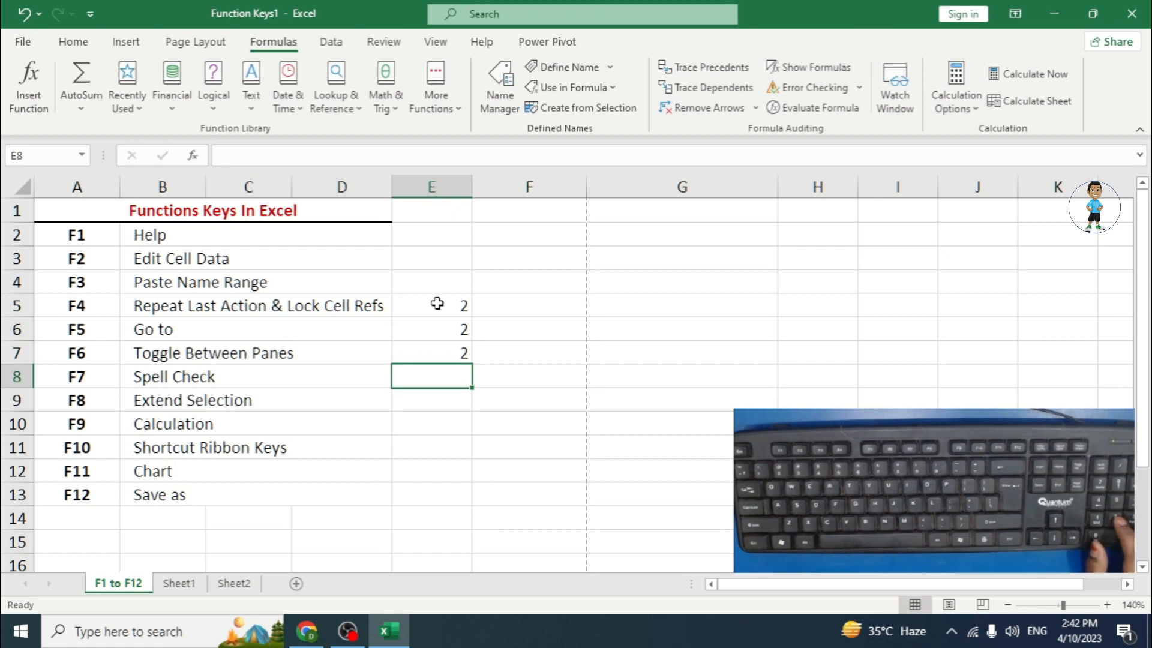
{"action": "type", "text": "2"}
{"action": "key", "text": "Return"}
{"action": "key", "text": "alt+equal"}
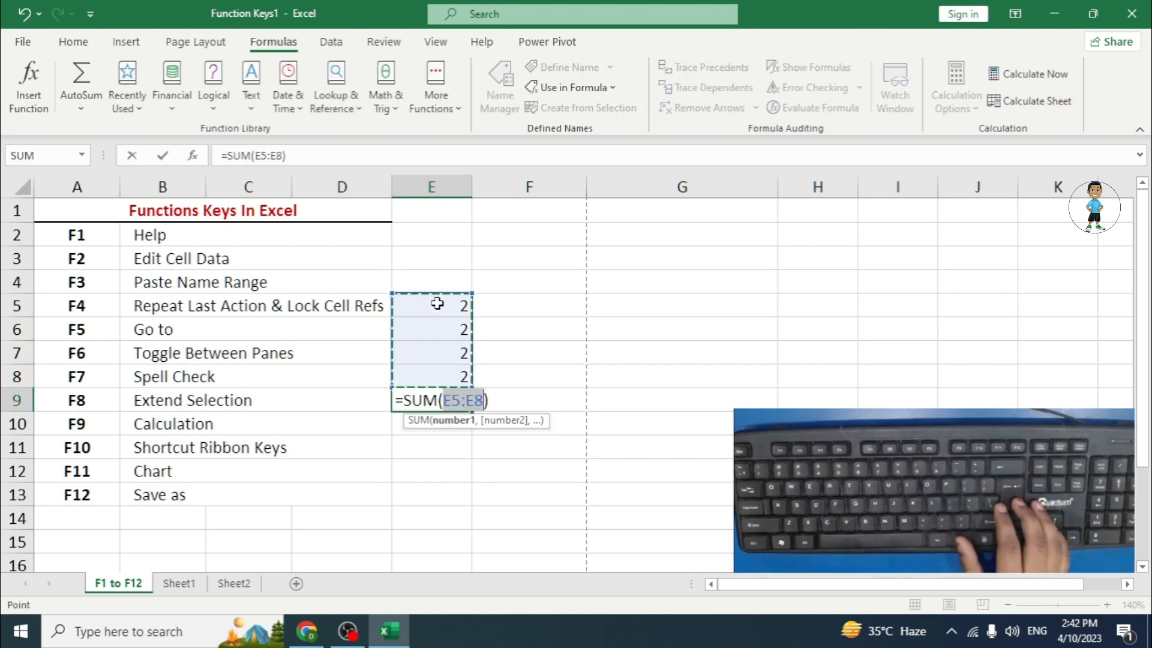
{"action": "key", "text": "Return"}
Change E7 to 5 and E6 to 7, and select the SUM cell E9
{"action": "left_click", "coordinate": [440, 390]}
{"action": "left_click", "coordinate": [438, 343]}
{"action": "type", "text": "5"}
{"action": "key", "text": "Return"}
{"action": "key", "text": "Up"}
{"action": "key", "text": "Up"}
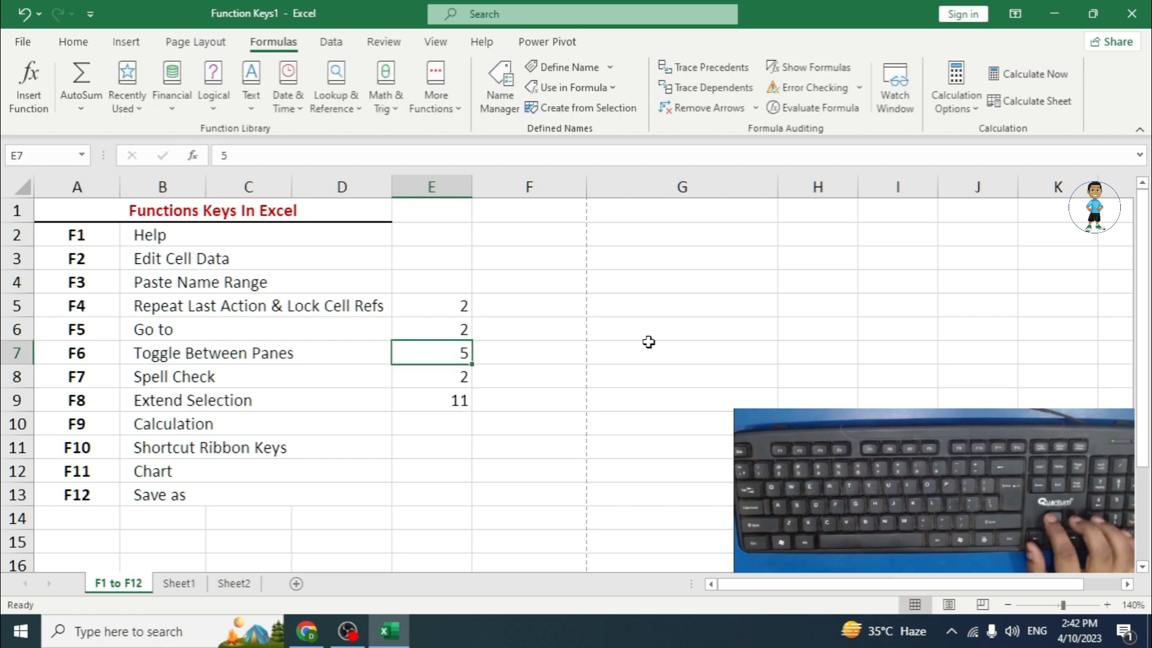
{"action": "type", "text": "7"}
{"action": "key", "text": "Return"}
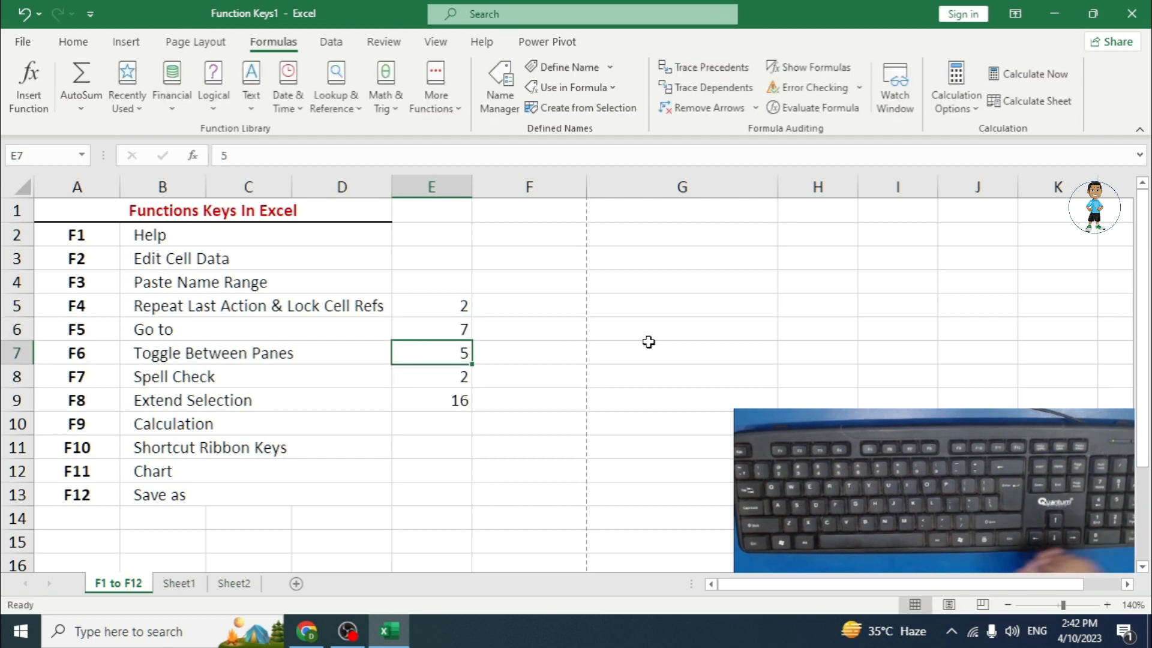
{"action": "key", "text": "Down"}
{"action": "key", "text": "Down"}
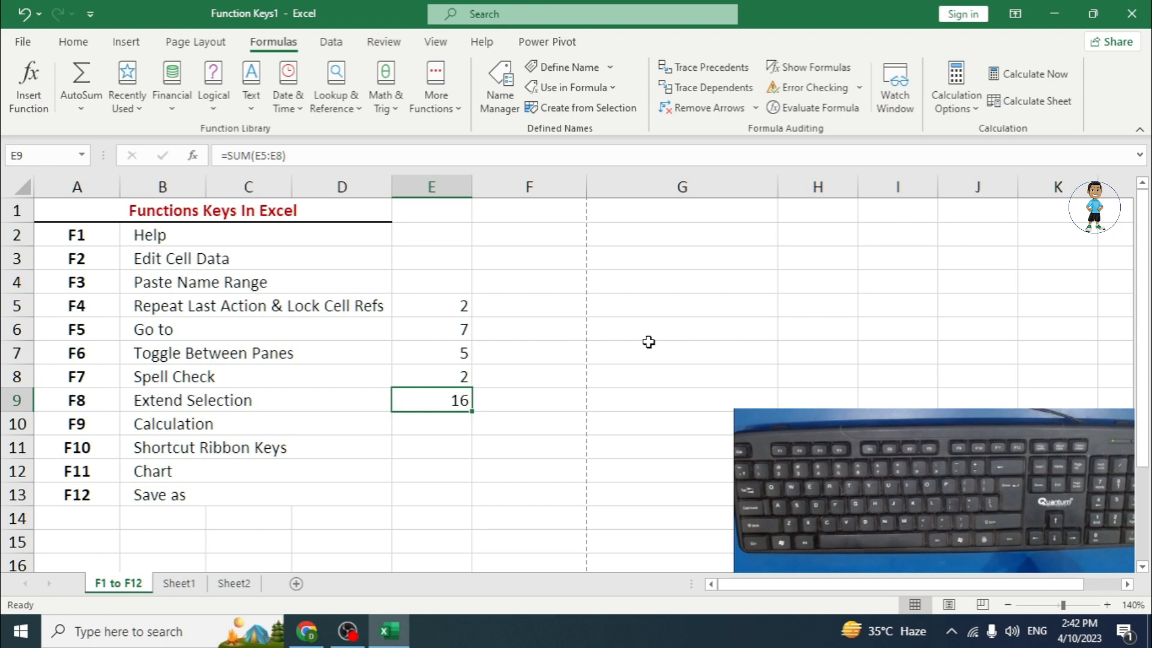
Switch the calculation mode to Manual, and change E5 to E8 to 7, 89, 12 and 45
{"action": "left_click", "coordinate": [954, 111]}
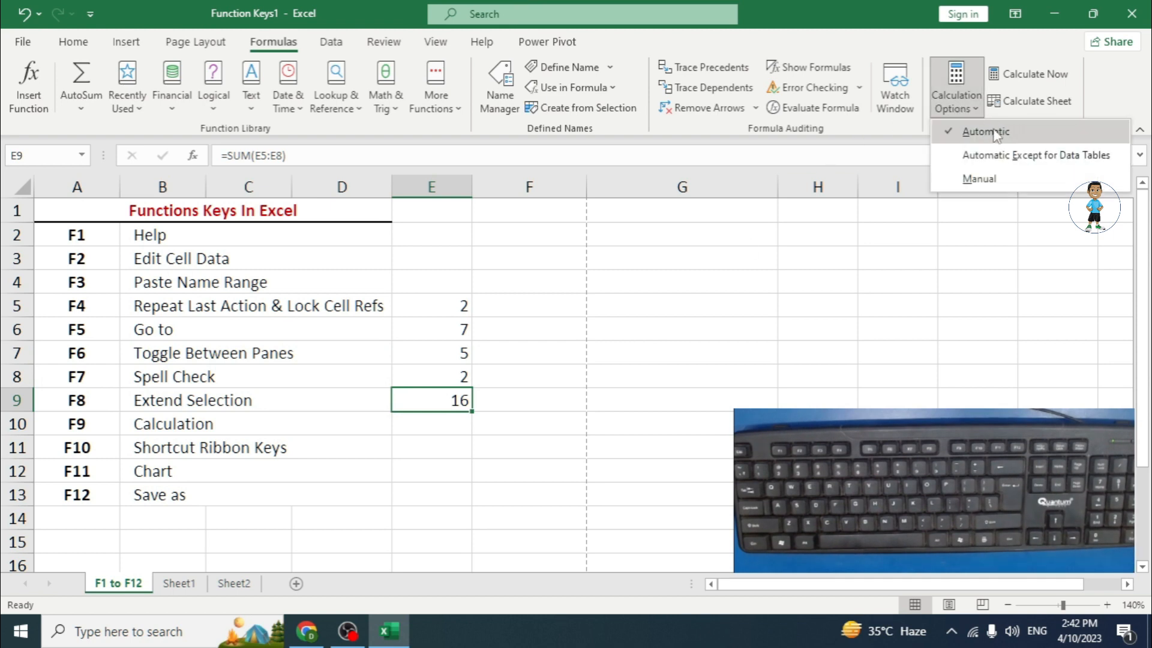
{"action": "left_click", "coordinate": [982, 180]}
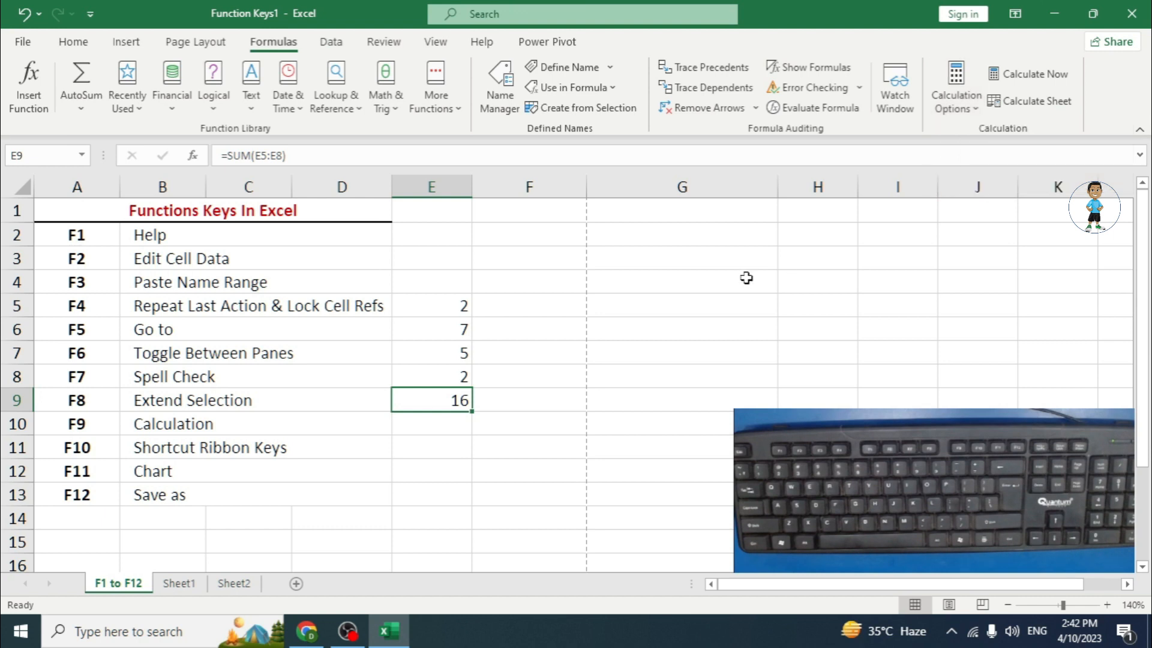
{"action": "left_click", "coordinate": [409, 307]}
{"action": "type", "text": "7"}
{"action": "key", "text": "Return"}
{"action": "type", "text": "89"}
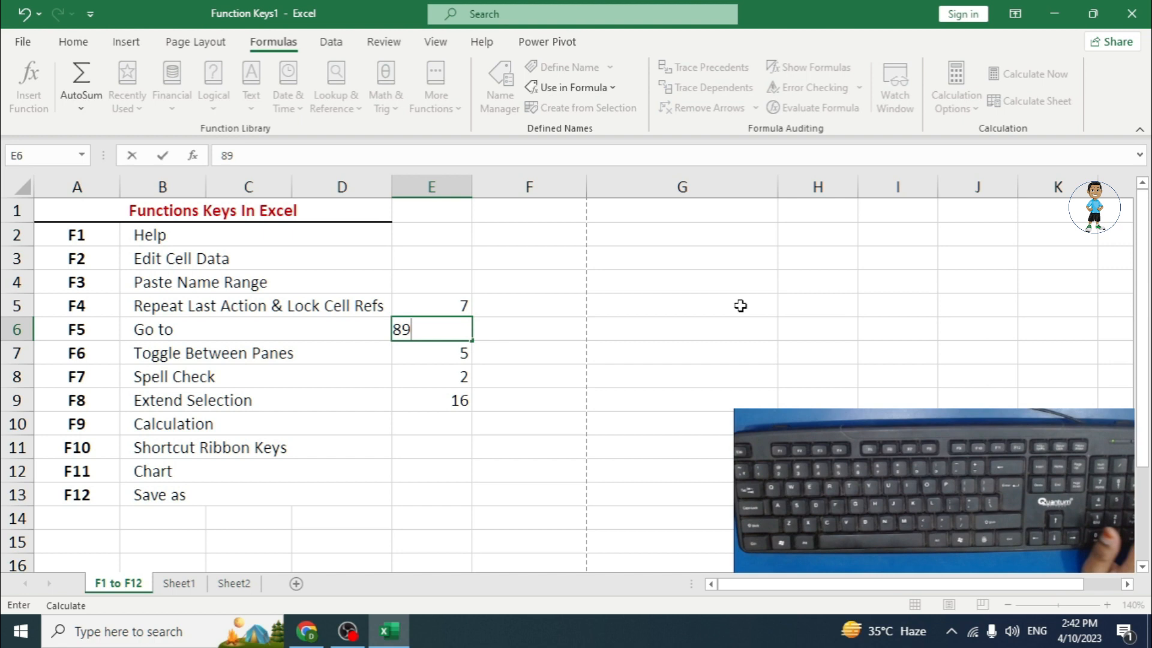
{"action": "key", "text": "Return"}
{"action": "type", "text": "12"}
{"action": "key", "text": "Return"}
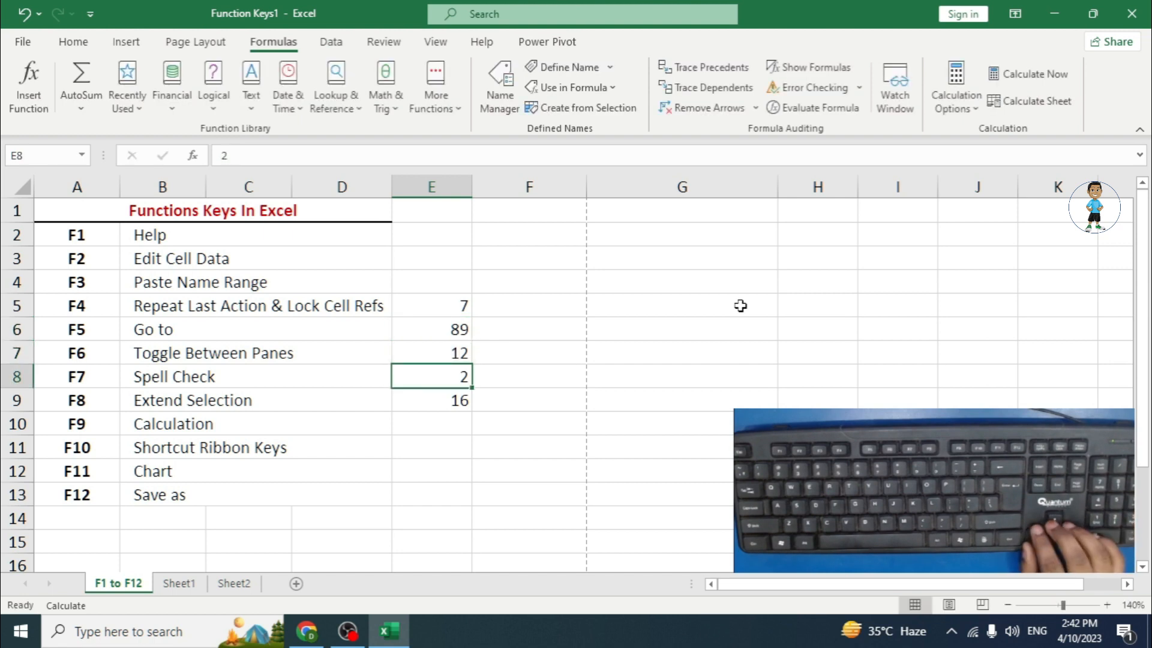
{"action": "type", "text": "45"}
{"action": "key", "text": "Return"}
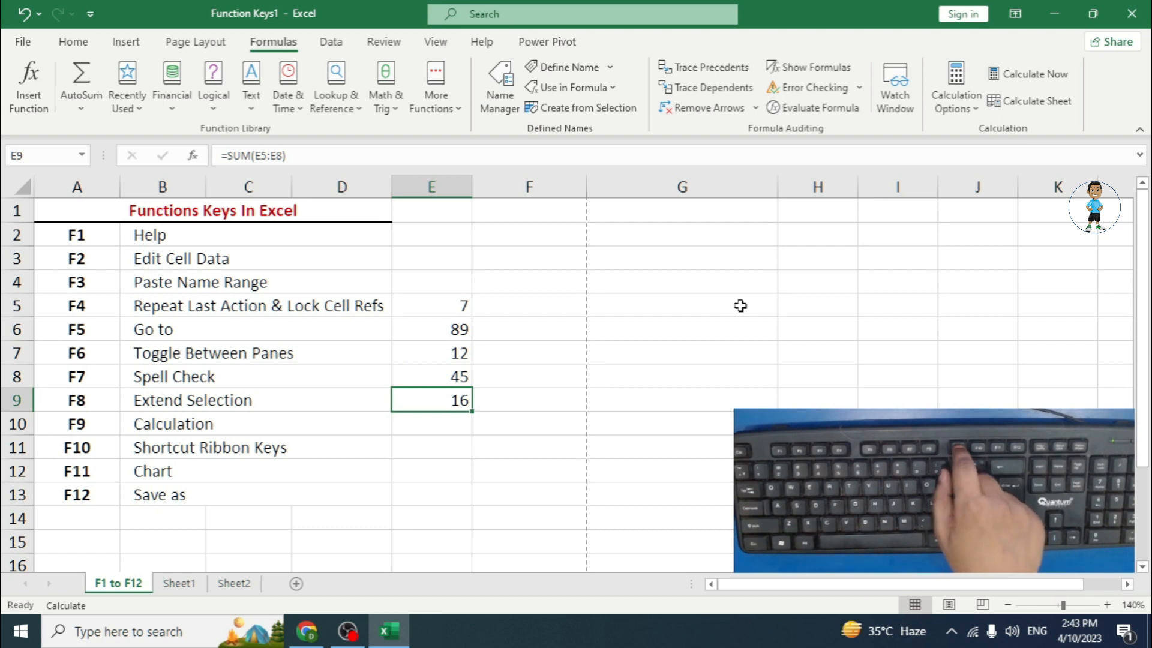
Recalculate the workbook so the SUM in E9 updates, and set the calculation mode back to Automatic
{"action": "key", "text": "F9"}
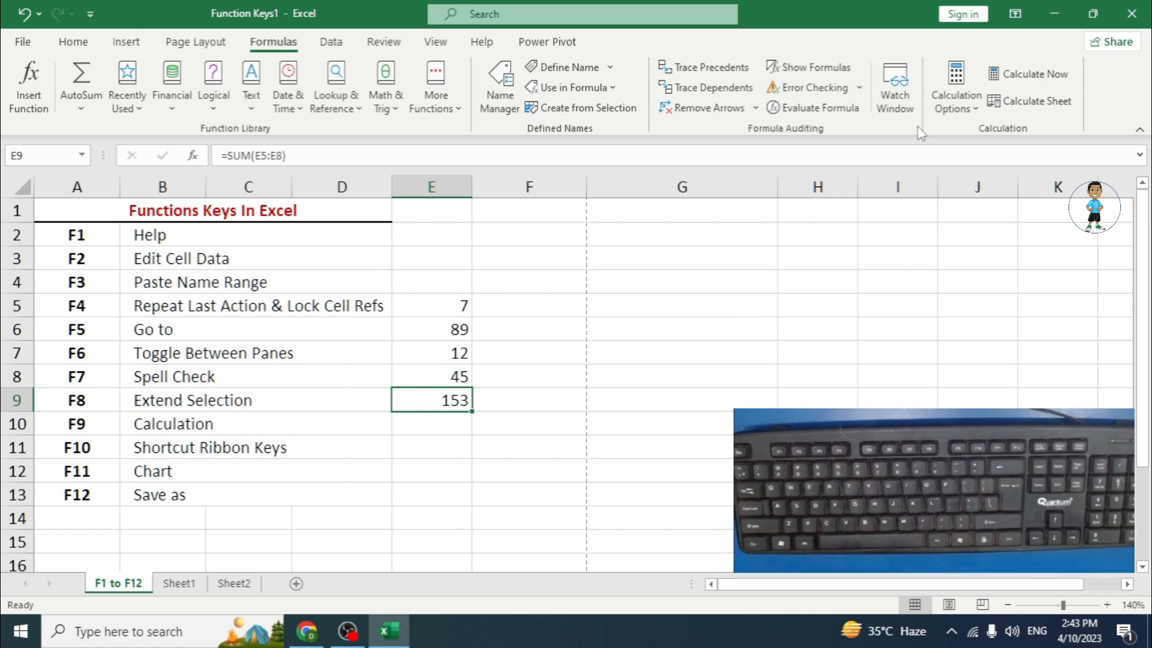
{"action": "left_click", "coordinate": [955, 99]}
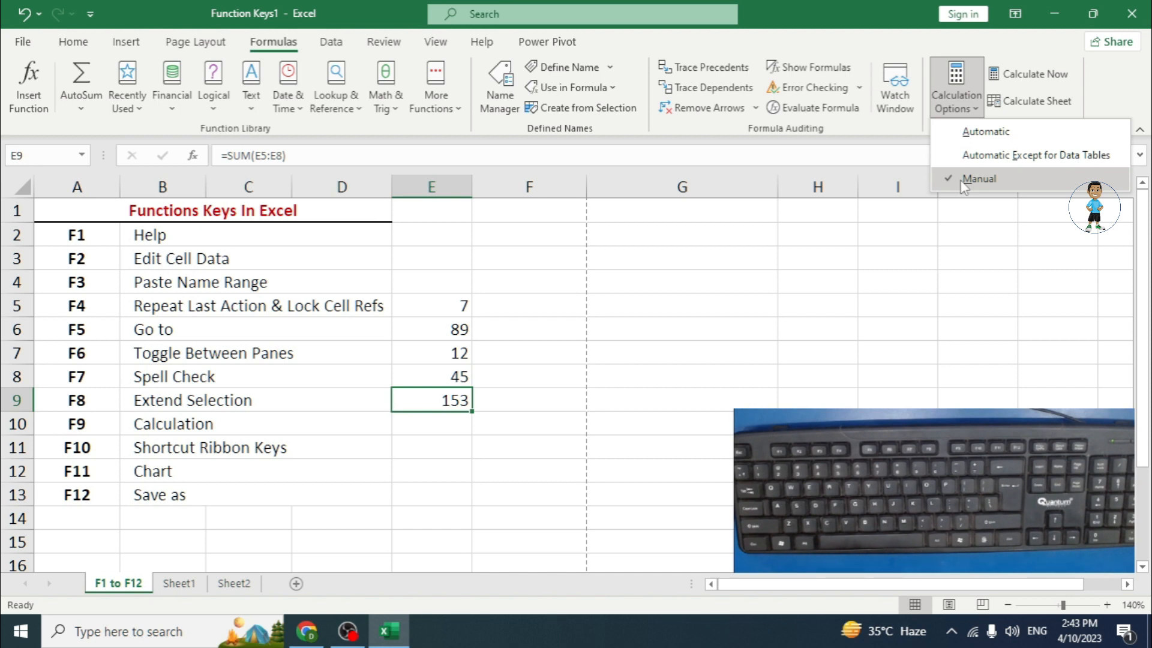
{"action": "left_click", "coordinate": [977, 134]}
{"action": "left_click", "coordinate": [565, 309]}
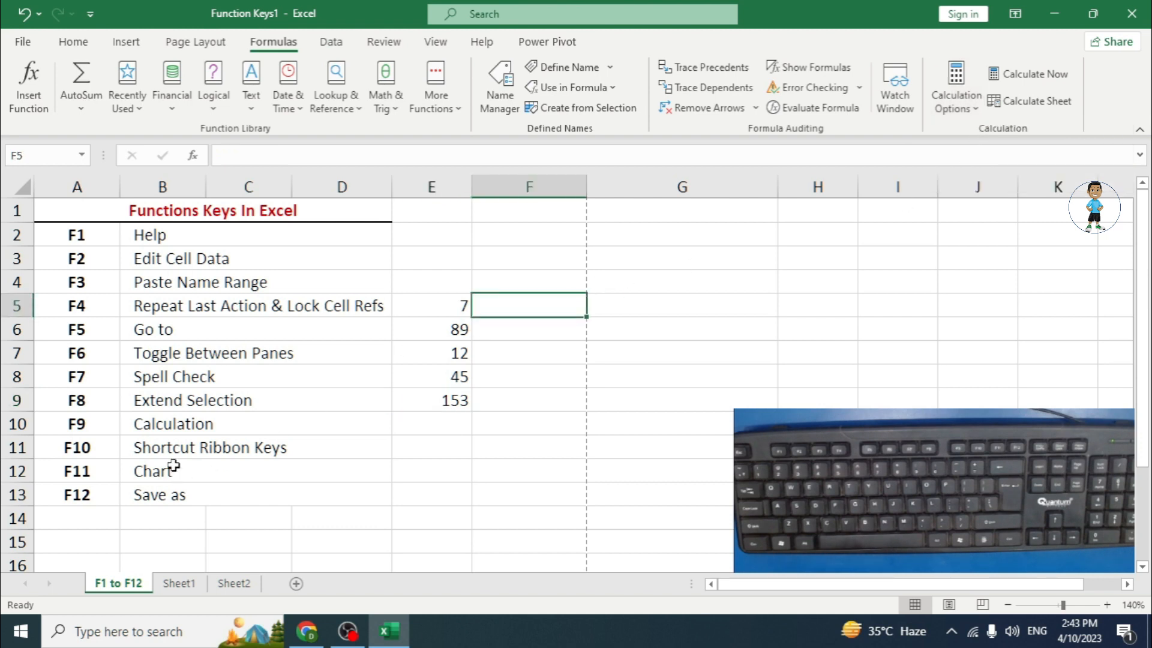
Clear the sample numbers and their total from column E, and select G8 with the Home commands displayed
{"action": "left_click_drag", "start_coordinate": [431, 282], "coordinate": [442, 402]}
{"action": "key", "text": "Delete"}
{"action": "left_click", "coordinate": [73, 42]}
{"action": "left_click", "coordinate": [630, 379]}
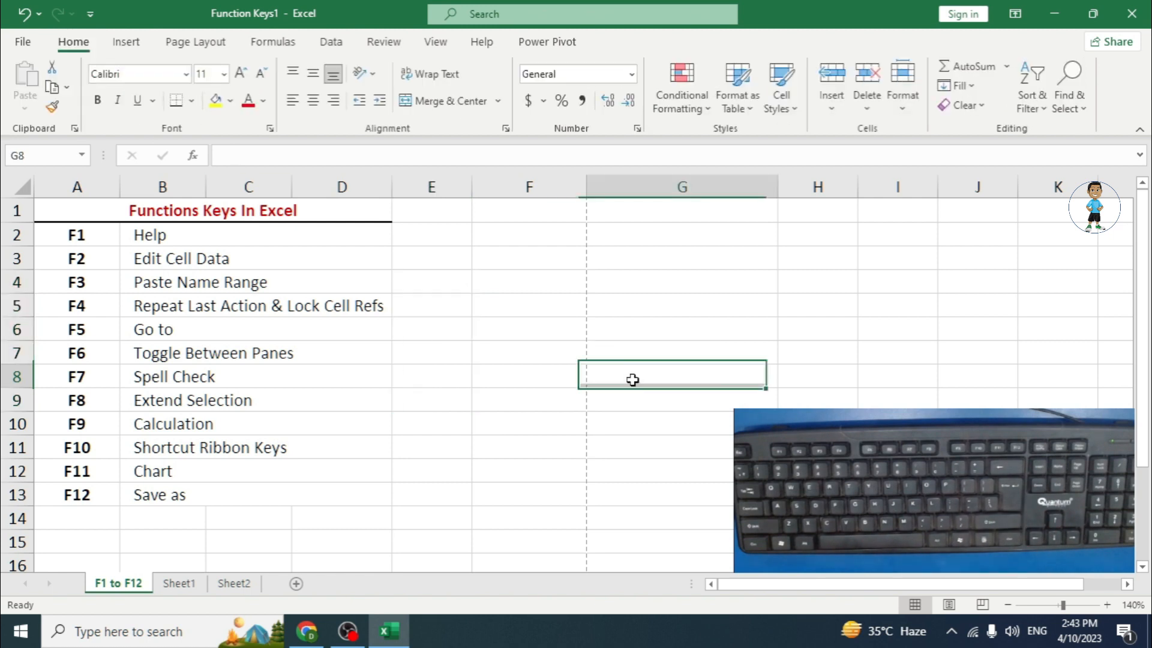
Show the ribbon's key tips, use them to open Conditional Formatting's Greater Than rule for G8, and close it without applying
{"action": "key", "text": "F10"}
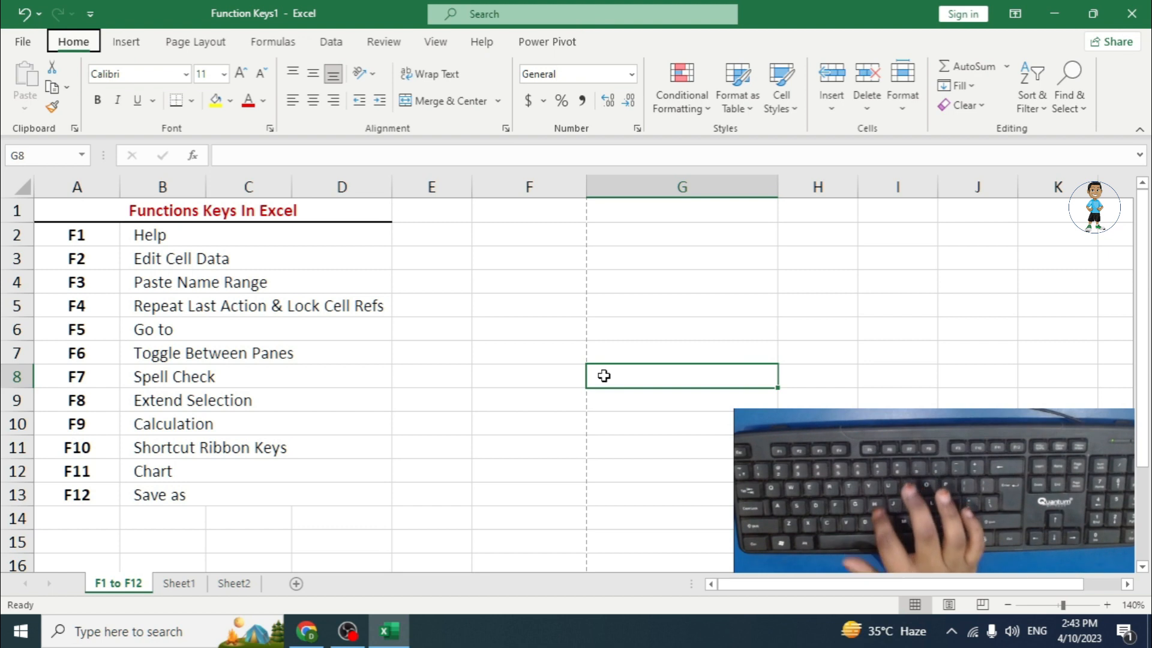
{"action": "key", "text": "h"}
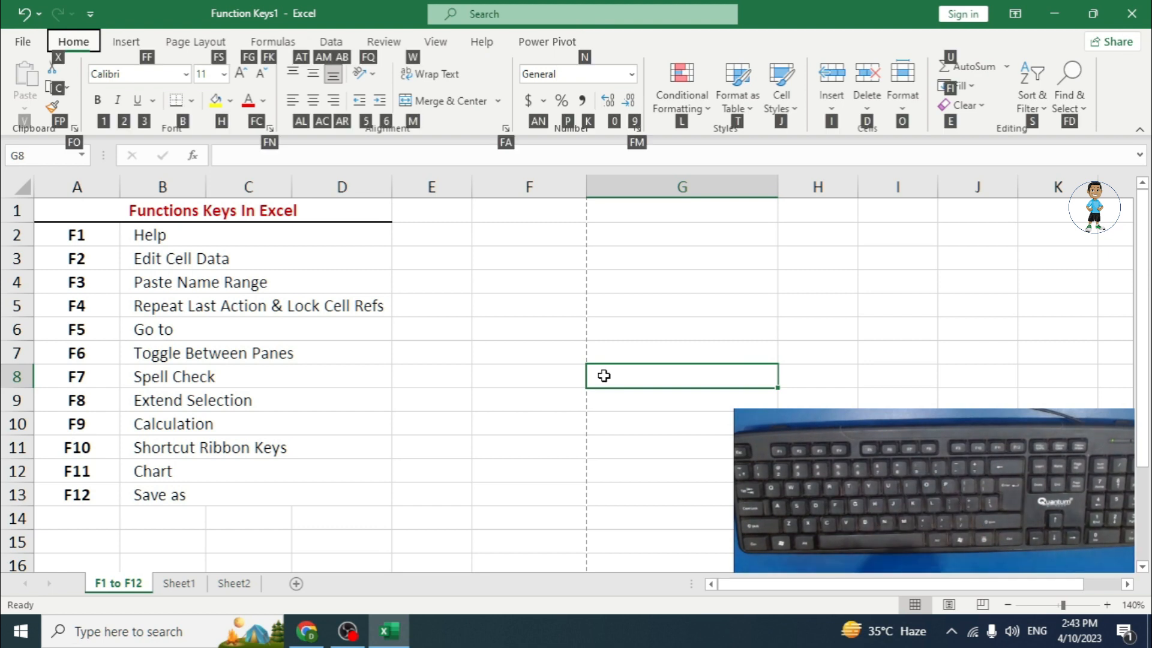
{"action": "key", "text": "l"}
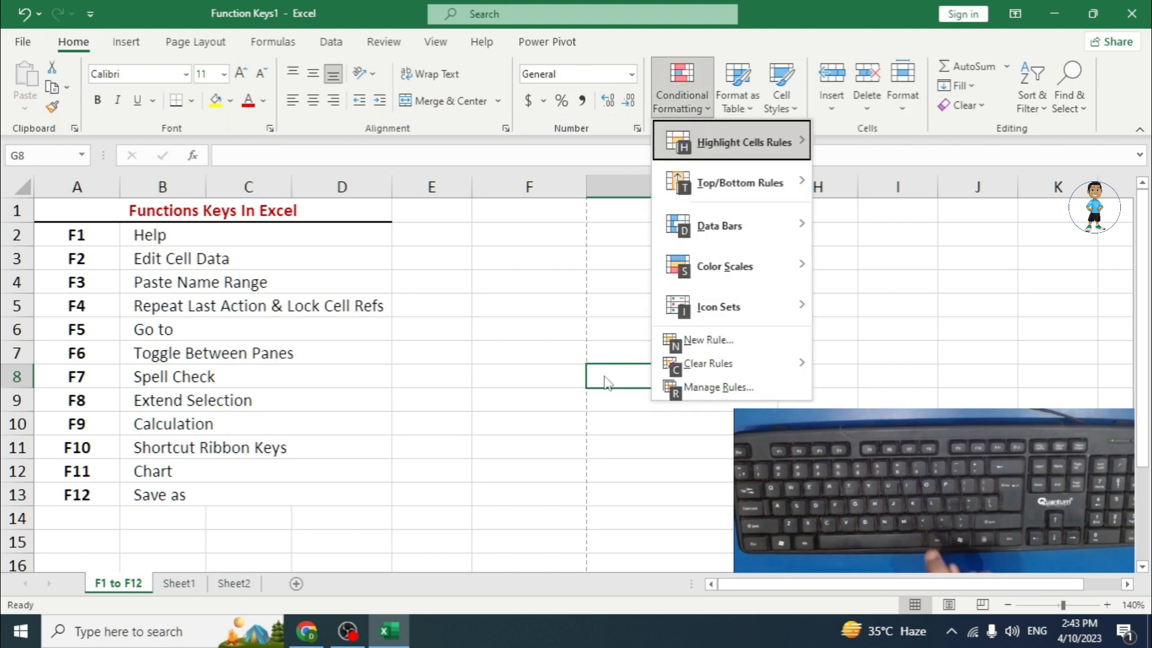
{"action": "key", "text": "h"}
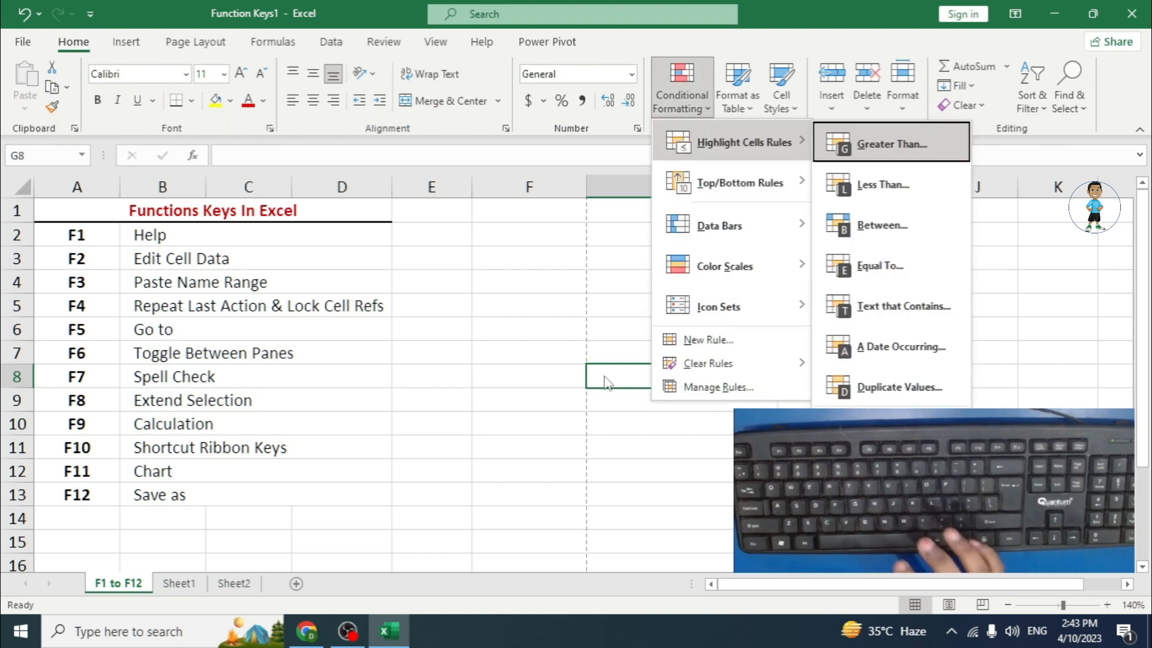
{"action": "key", "text": "g"}
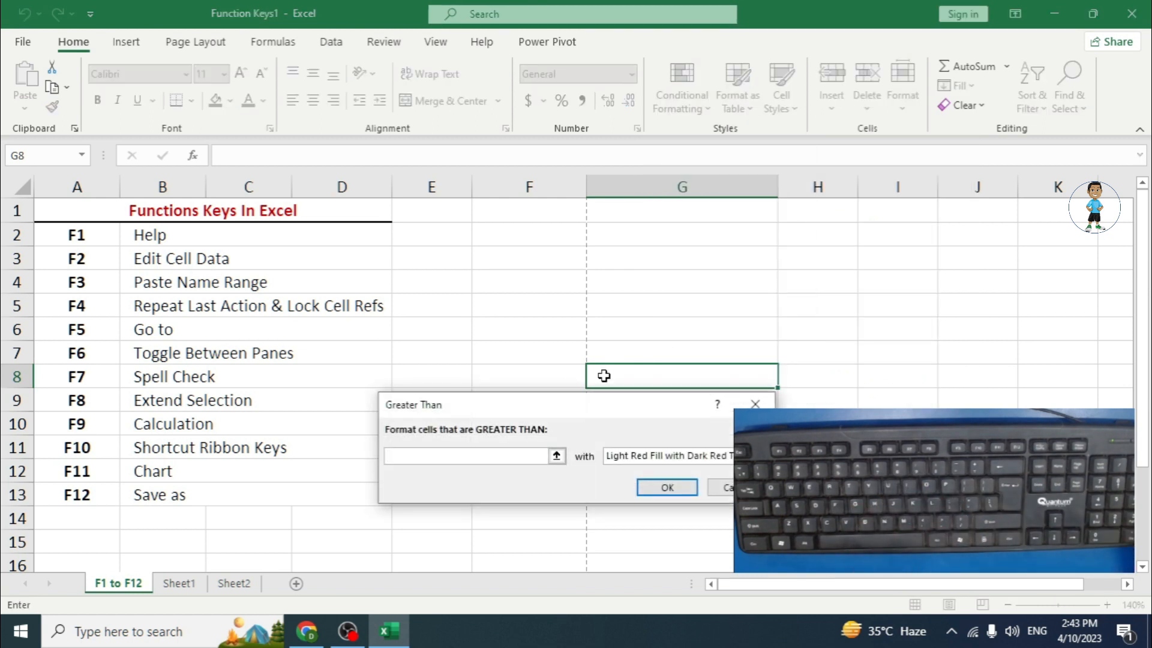
{"action": "left_click", "coordinate": [753, 403]}
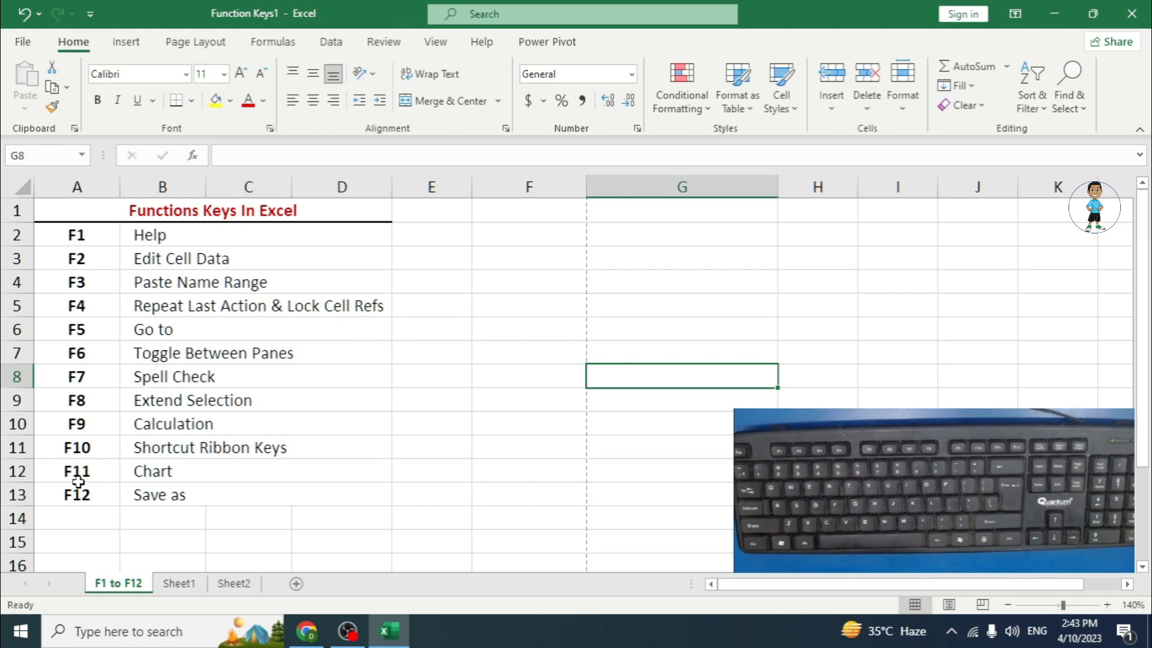
Create a chart sheet from the function key list A2:D13, and return to the Save as entry on the F1 to F12 sheet
{"action": "left_click", "coordinate": [448, 331]}
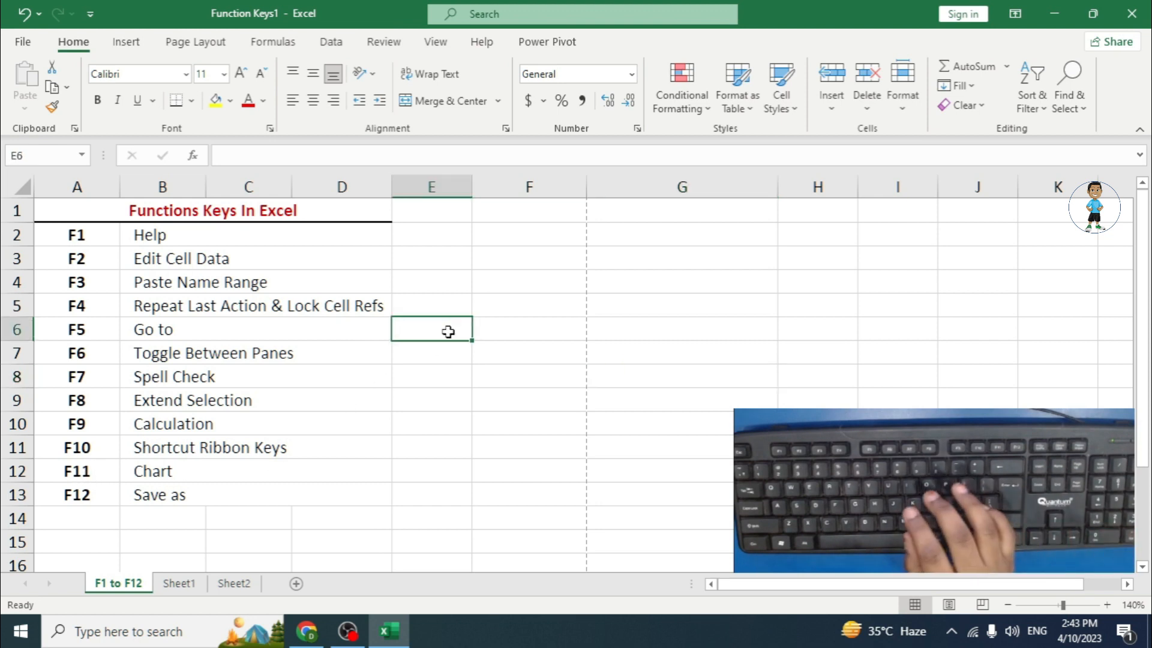
{"action": "left_click_drag", "start_coordinate": [120, 242], "coordinate": [302, 507]}
{"action": "left_click_drag", "start_coordinate": [81, 235], "coordinate": [376, 492]}
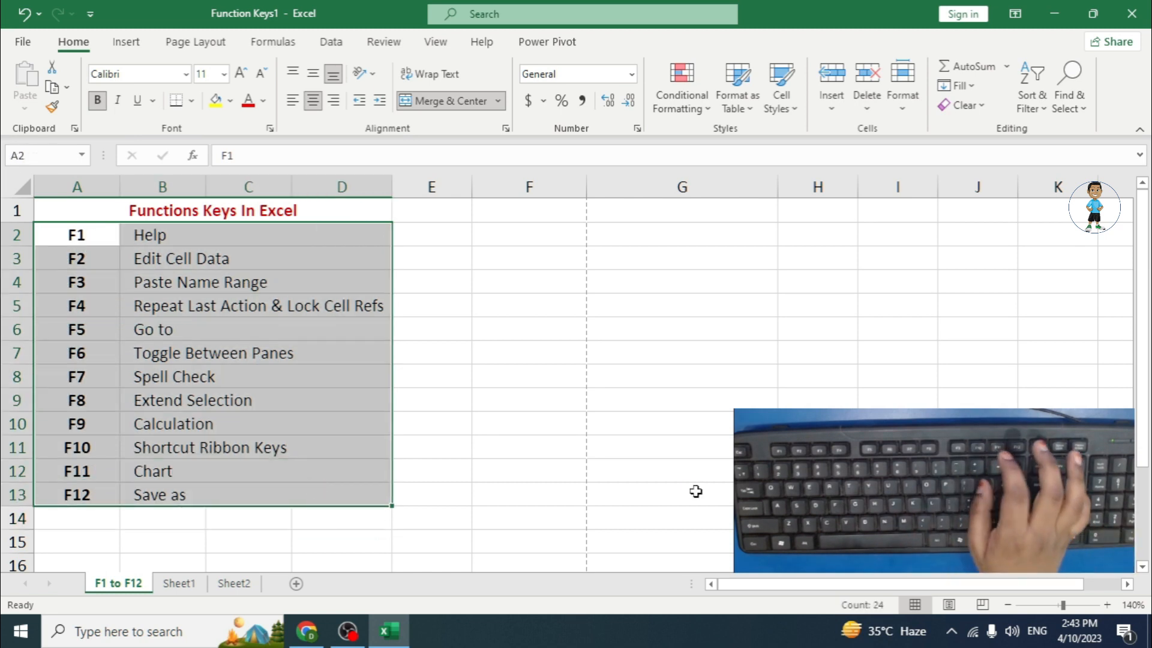
{"action": "key", "text": "F11"}
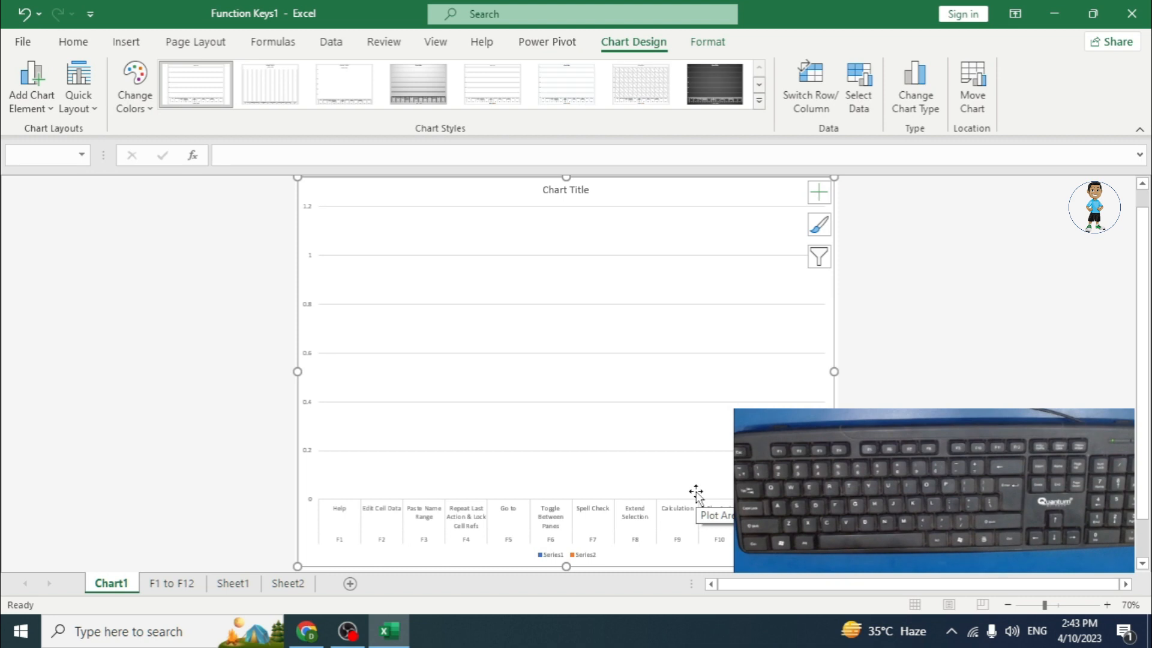
{"action": "left_click", "coordinate": [171, 583]}
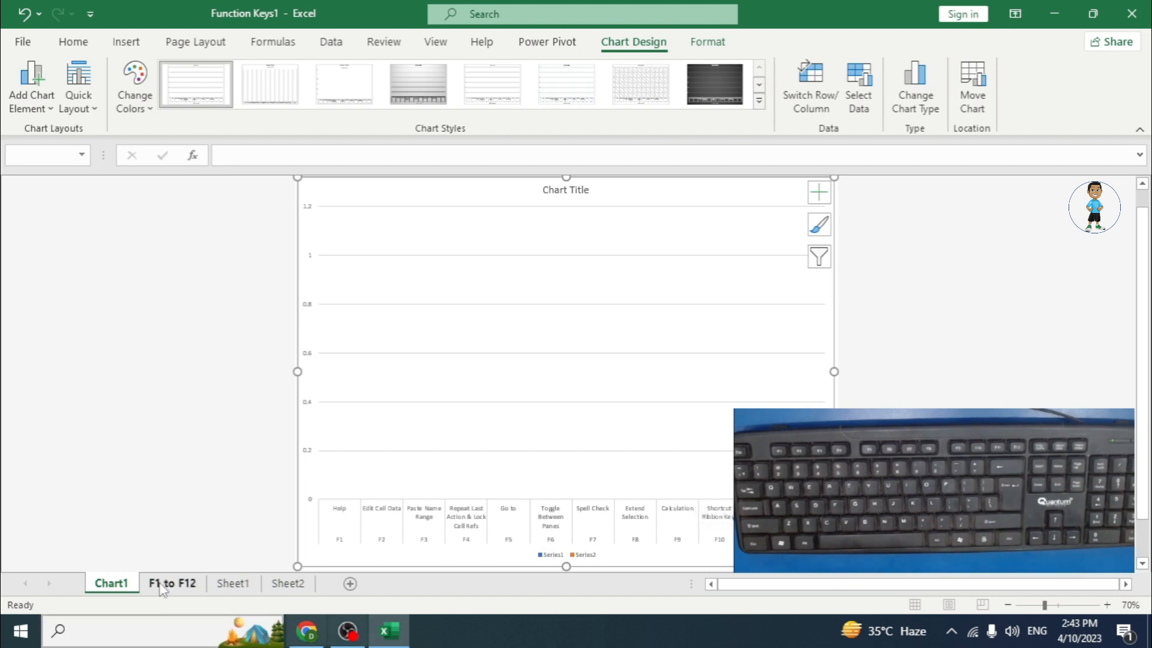
{"action": "left_click", "coordinate": [136, 498]}
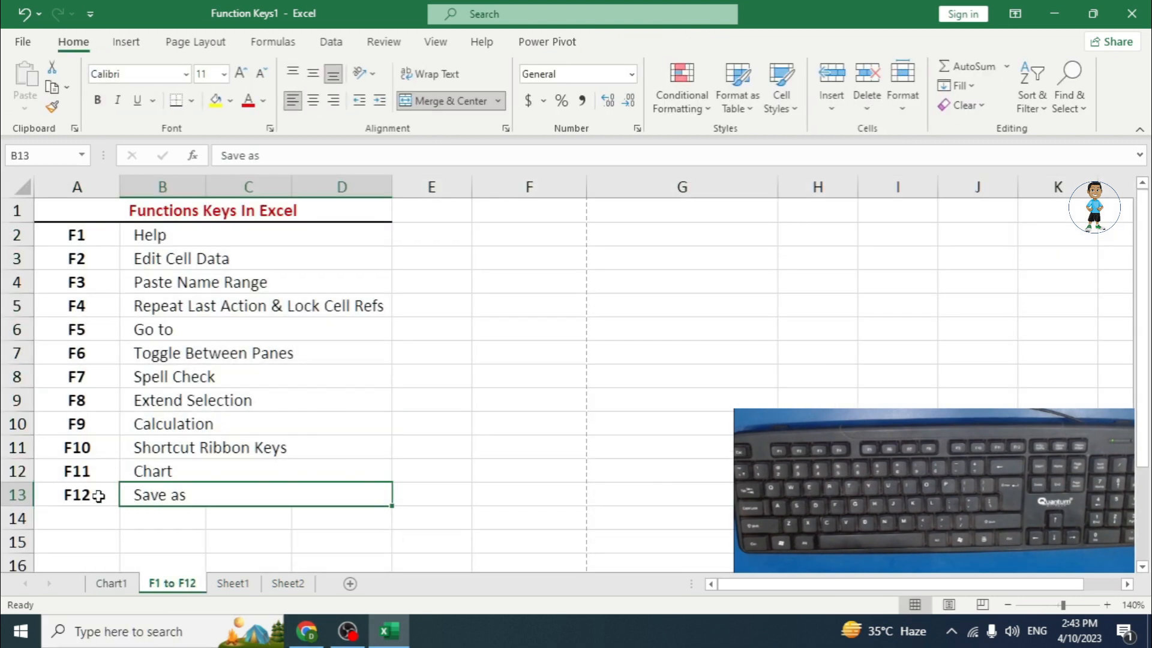
Save a copy of the workbook as Function Keys2 in the same folder on Local Disk (E:), keeping the Excel Workbook type
{"action": "left_click", "coordinate": [494, 358]}
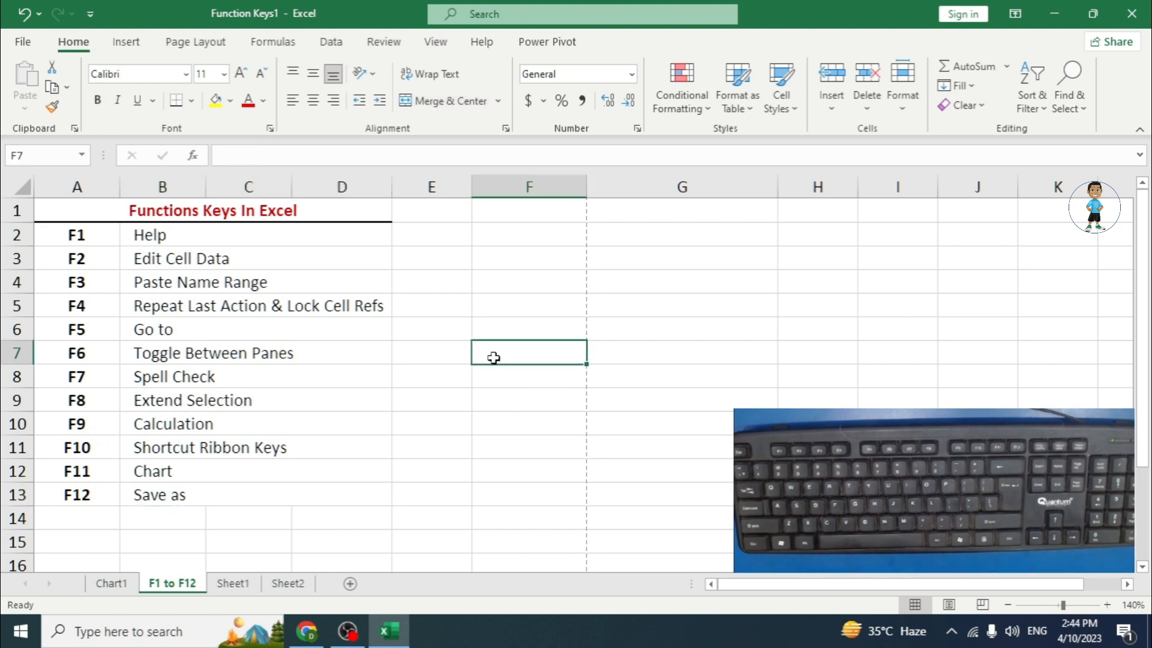
{"action": "key", "text": "F12"}
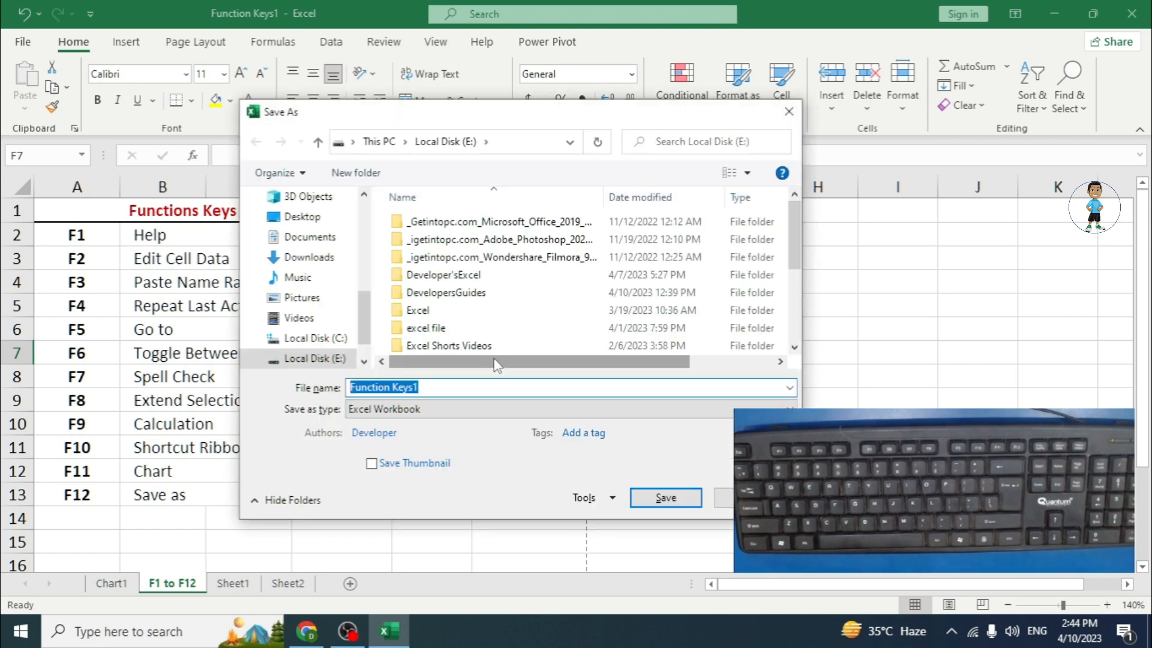
{"action": "left_click", "coordinate": [440, 388]}
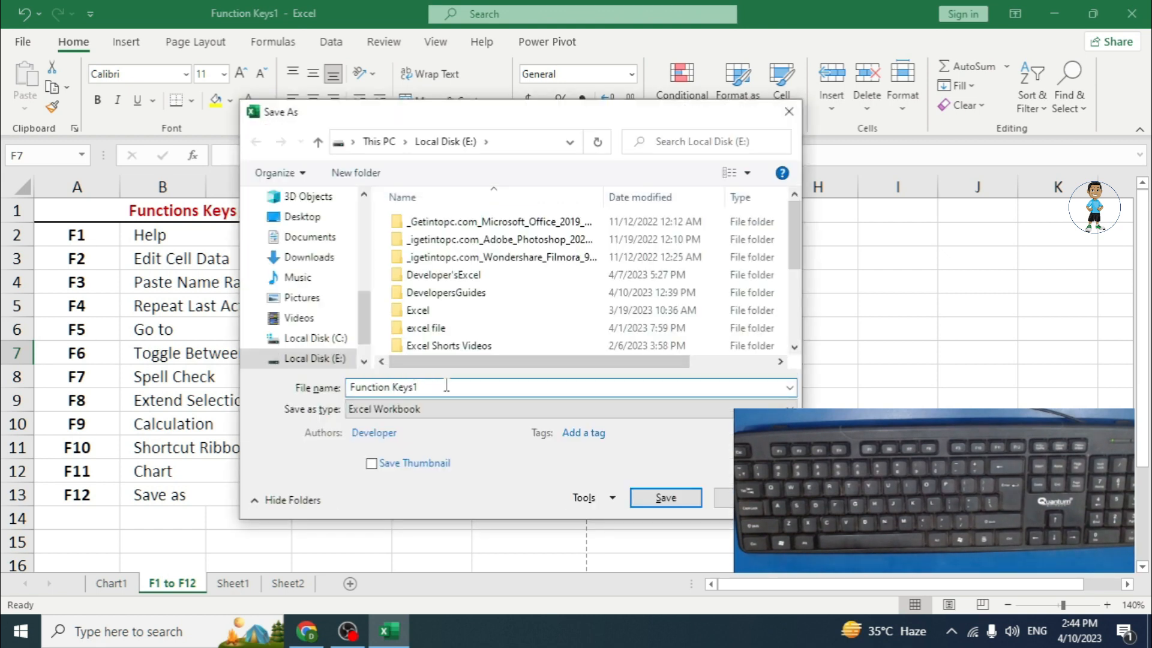
{"action": "key", "text": "BackSpace"}
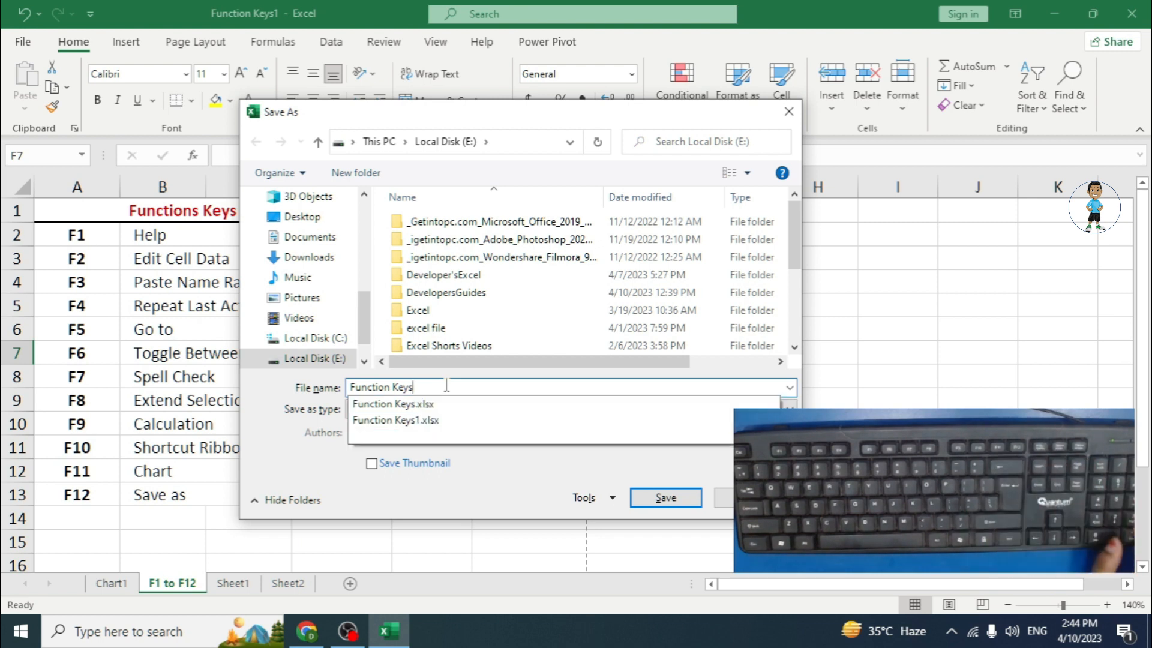
{"action": "type", "text": "2"}
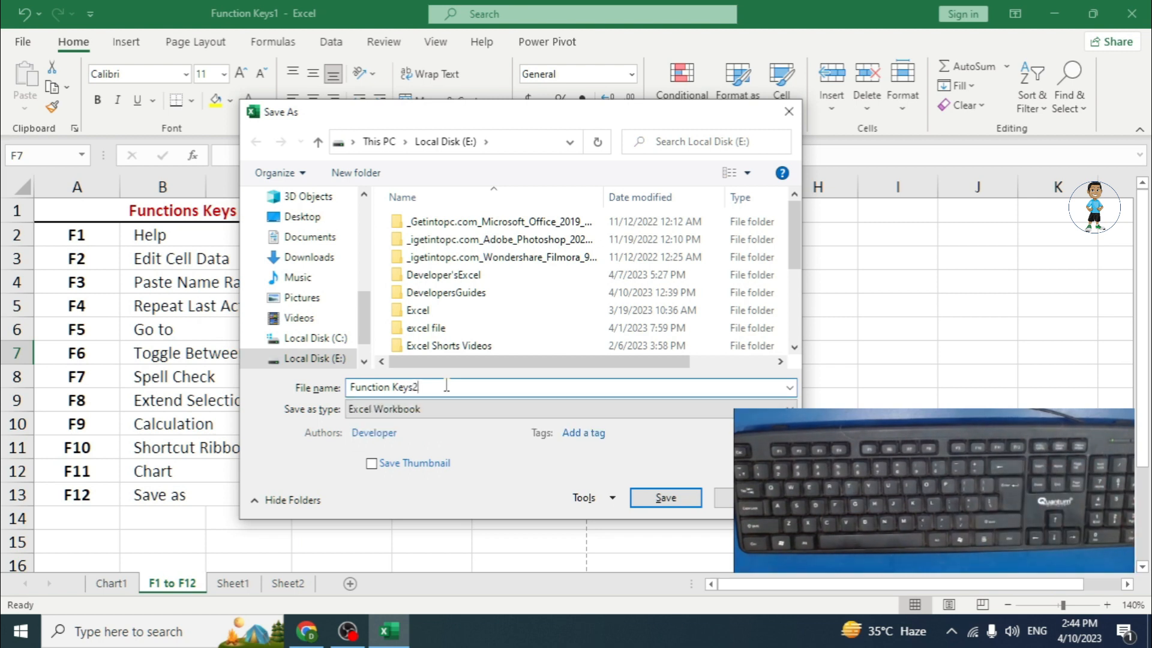
{"action": "left_click", "coordinate": [679, 502]}
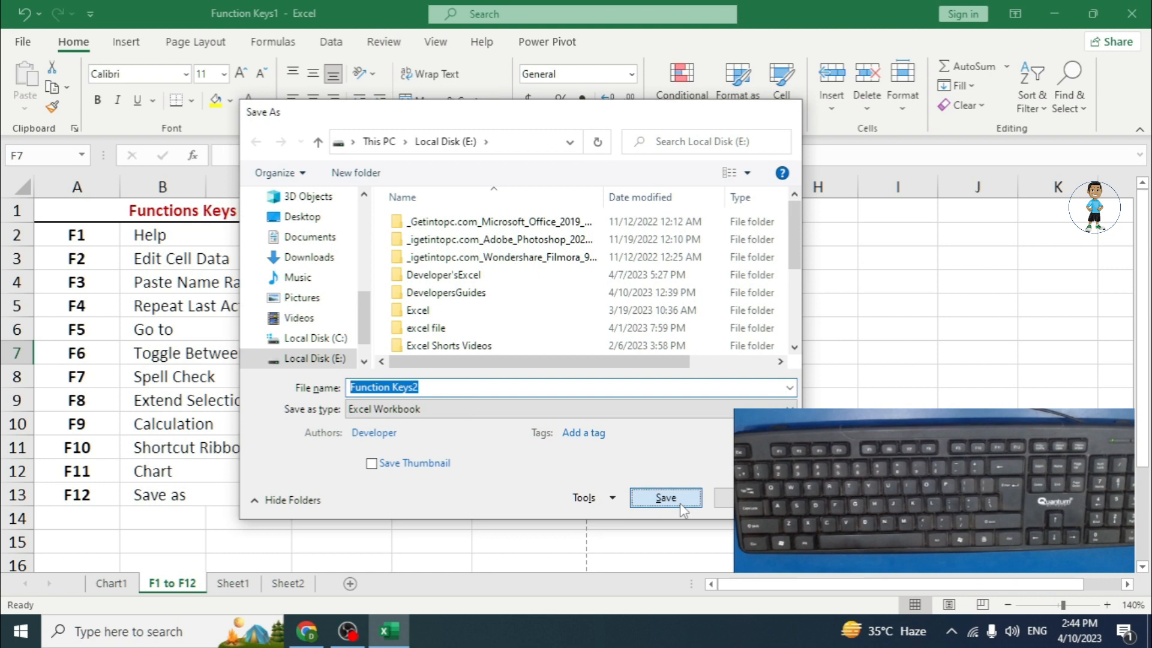
{"action": "left_click", "coordinate": [539, 274]}
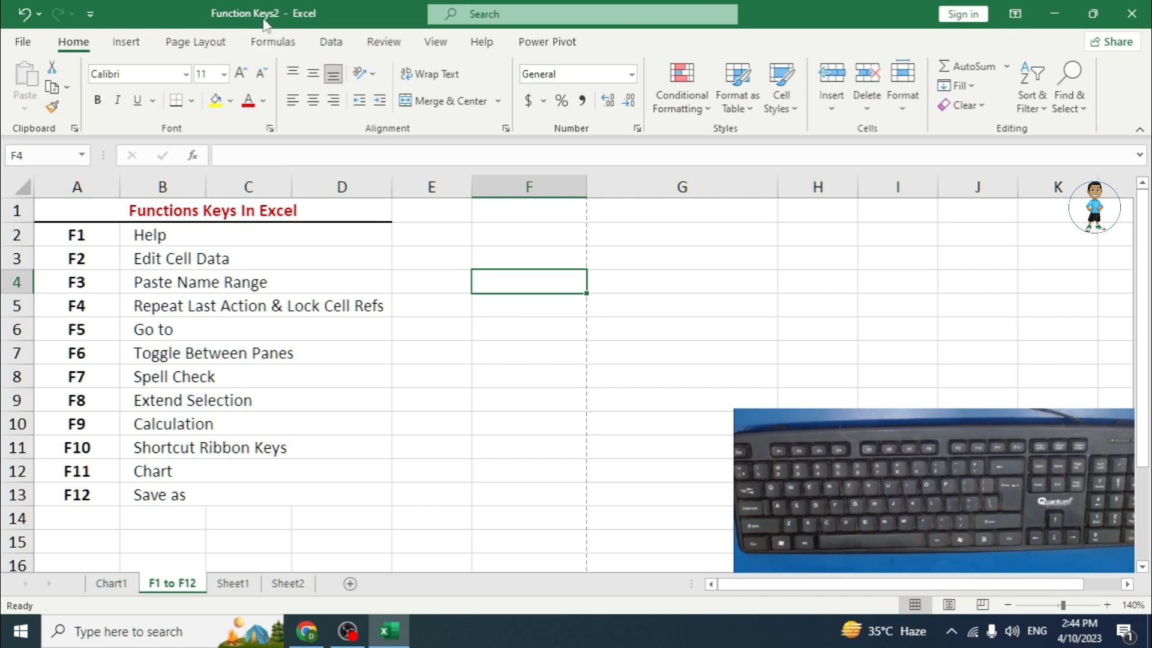
Review the function key list by selecting A2:D13, and finish on the title cell A1
{"action": "left_click", "coordinate": [233, 262]}
{"action": "left_click_drag", "start_coordinate": [89, 237], "coordinate": [291, 483]}
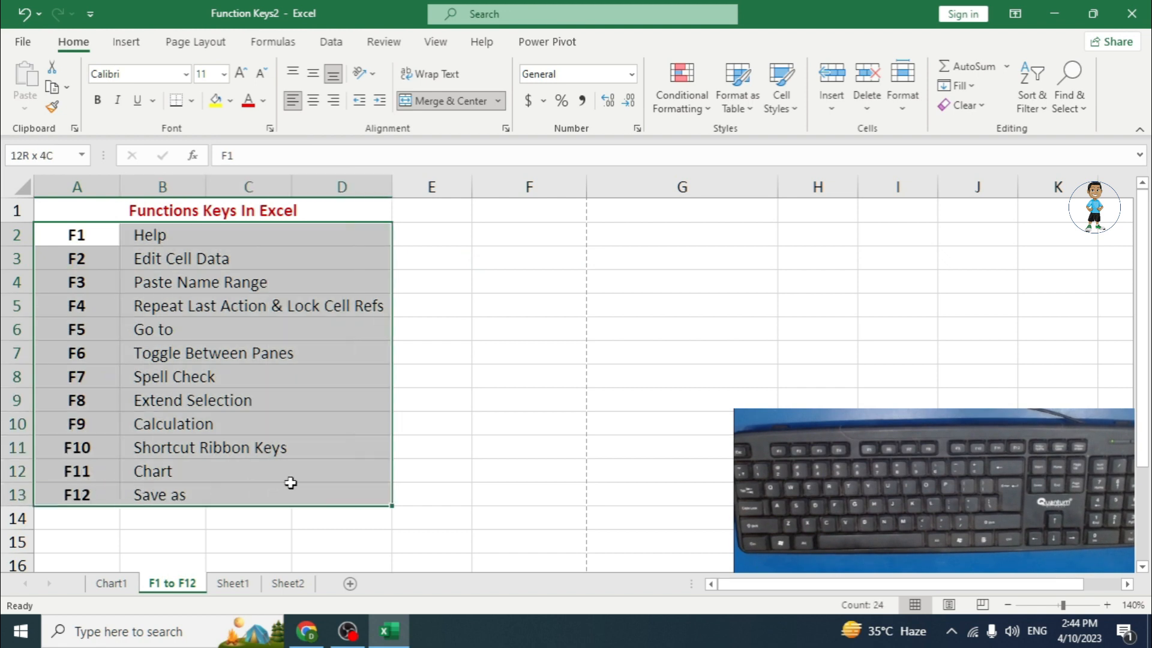
{"action": "left_click", "coordinate": [448, 278]}
{"action": "left_click_drag", "start_coordinate": [76, 240], "coordinate": [369, 495]}
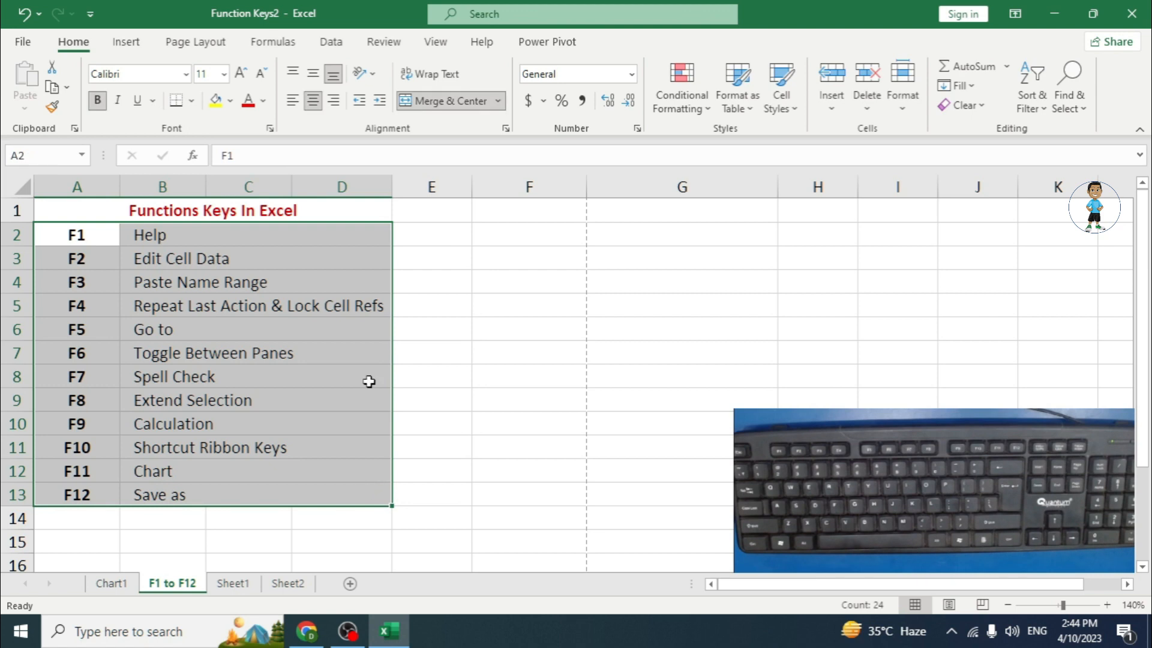
{"action": "left_click", "coordinate": [302, 213]}
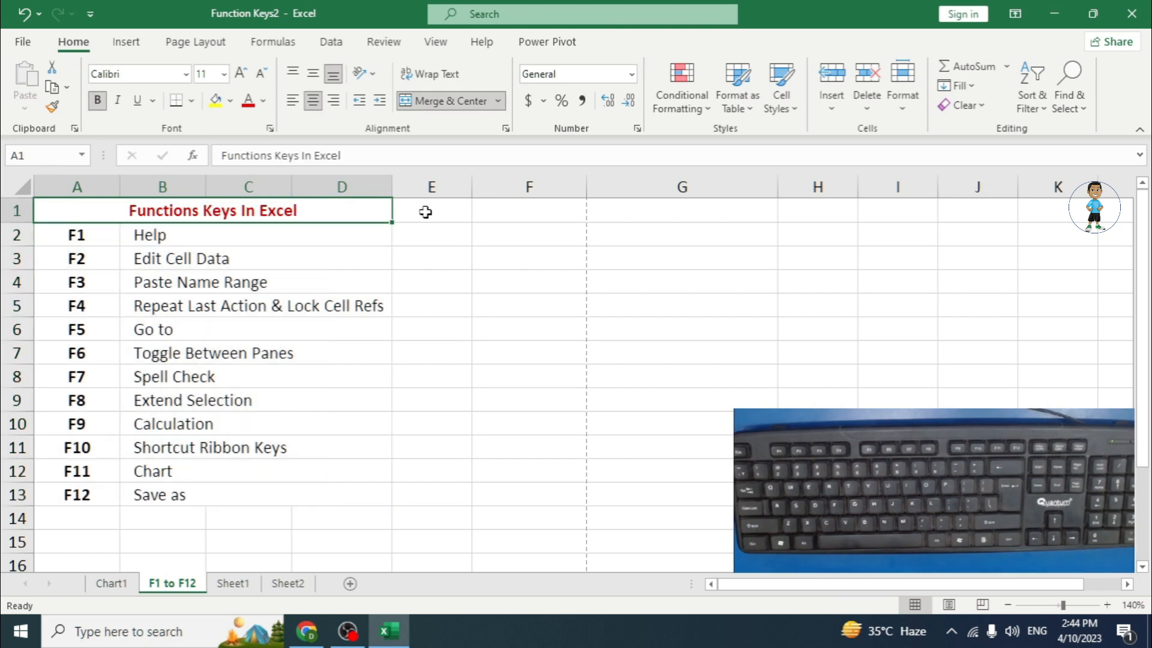